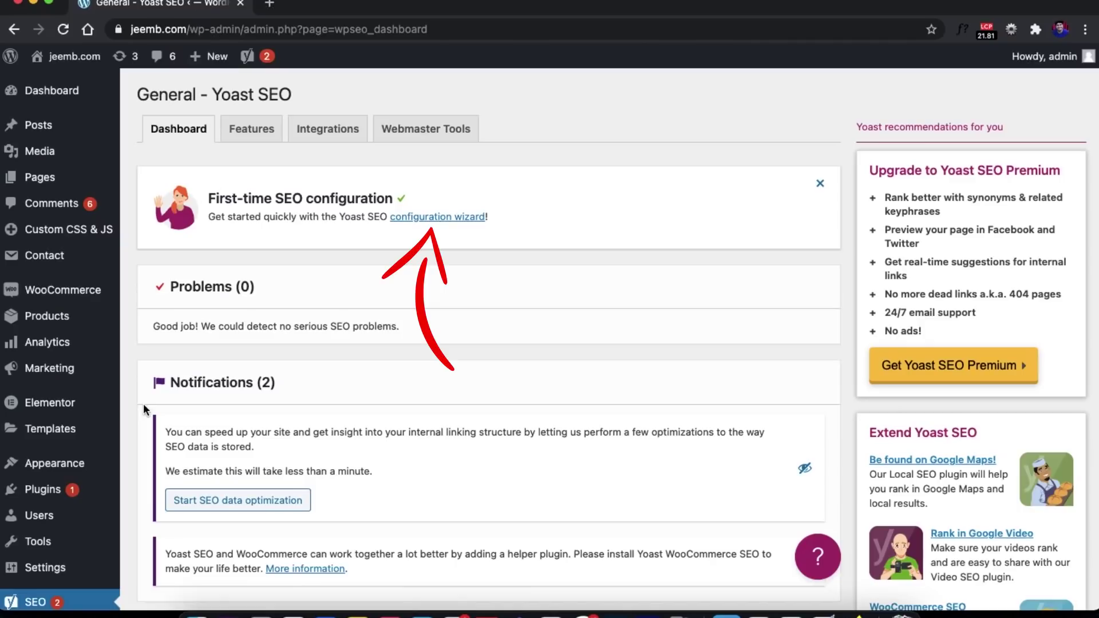
Step: Start the Yoast SEO configuration wizard and set the environment to Option A, the site is live and ready to be indexed
left_click(416, 218)
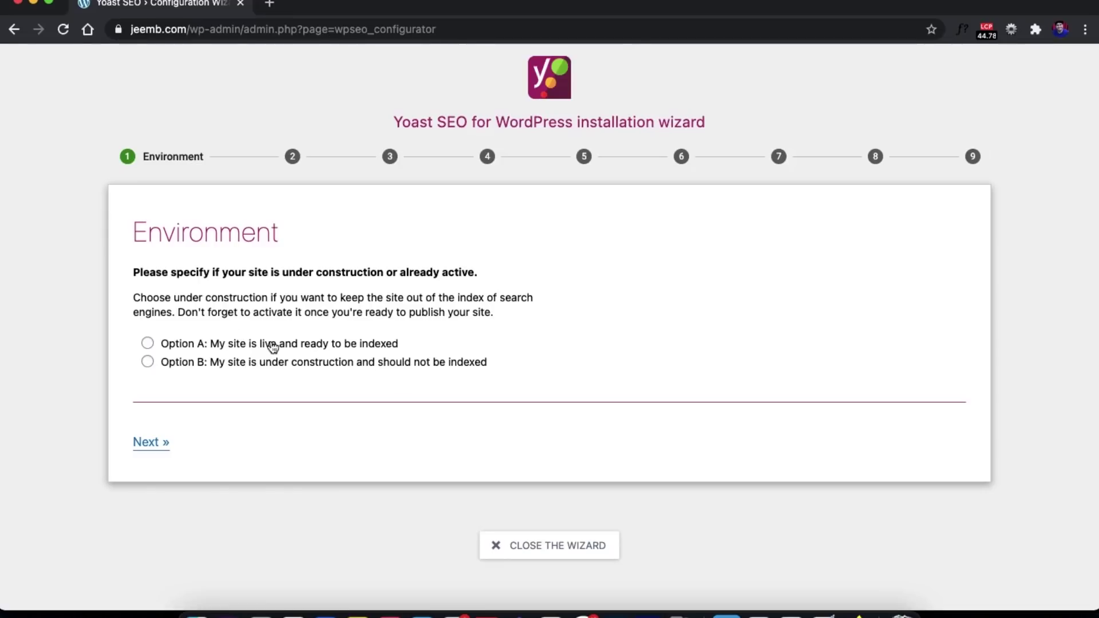
left_click(235, 344)
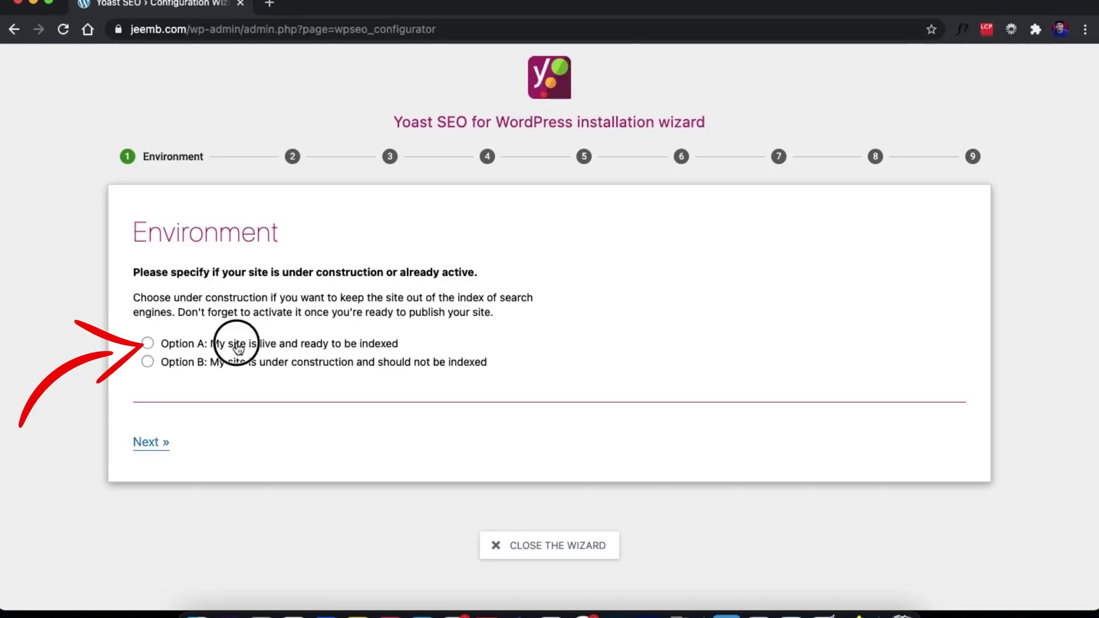
left_click(148, 442)
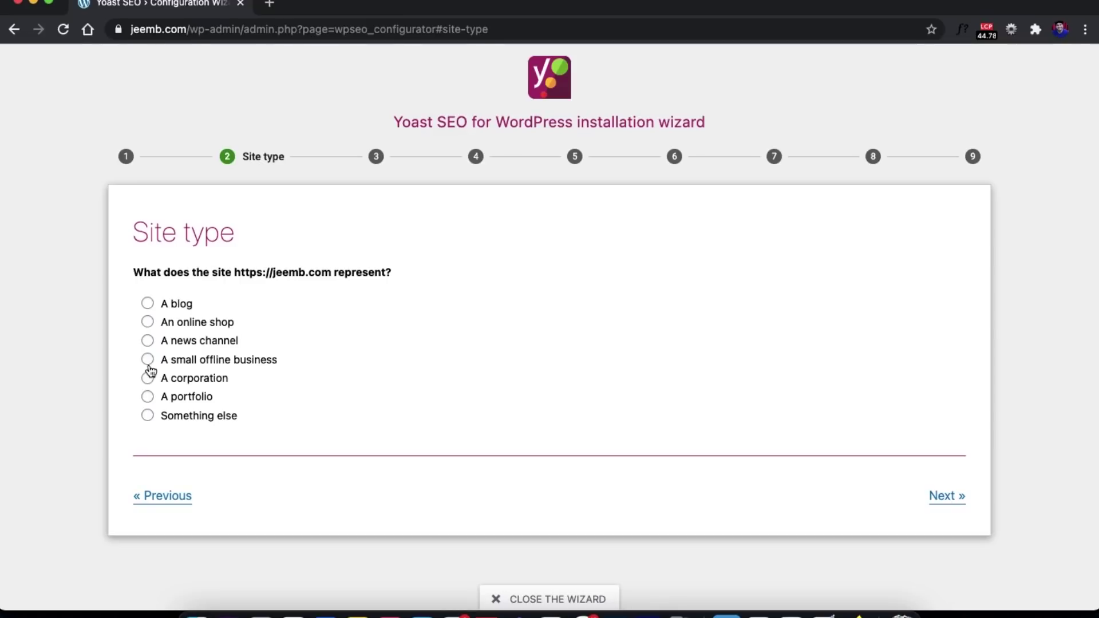
Step: Set the site type to a small offline business and continue to the organization or person settings
left_click(147, 303)
left_click(148, 359)
left_click(946, 497)
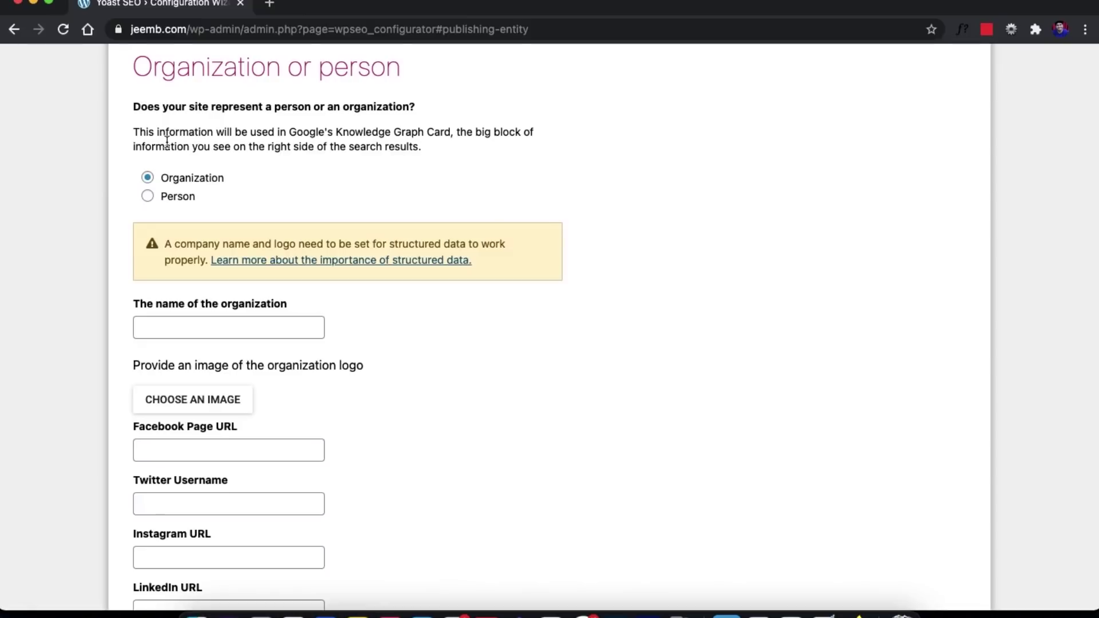
Step: Declare that the site represents an organization and enter Jeemb as the organization's name
left_click(148, 179)
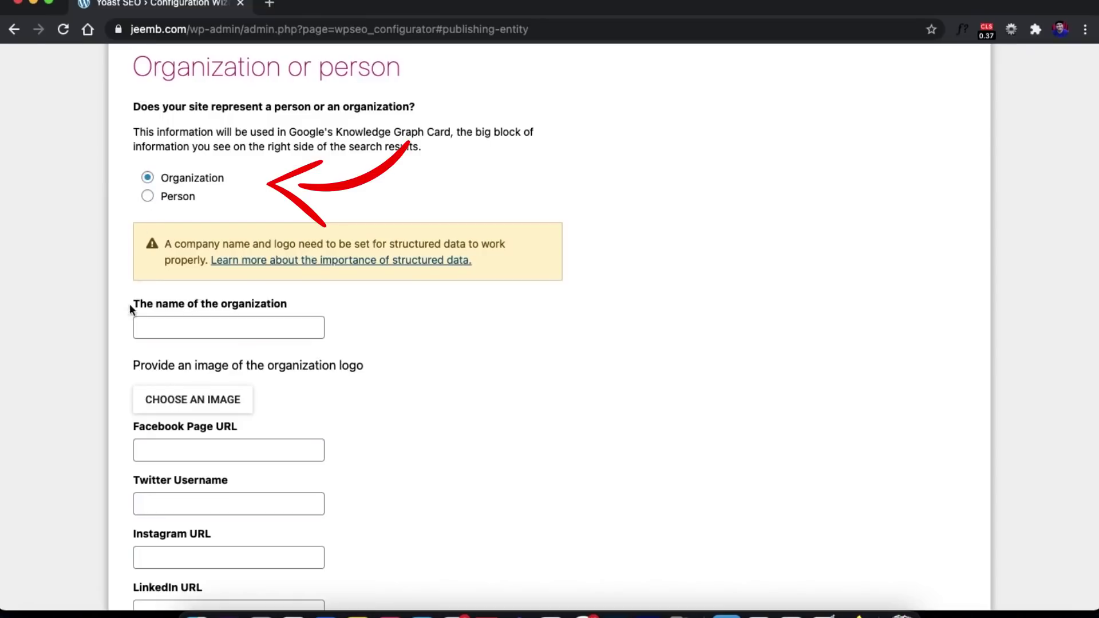
left_click(178, 326)
type("Jeem")
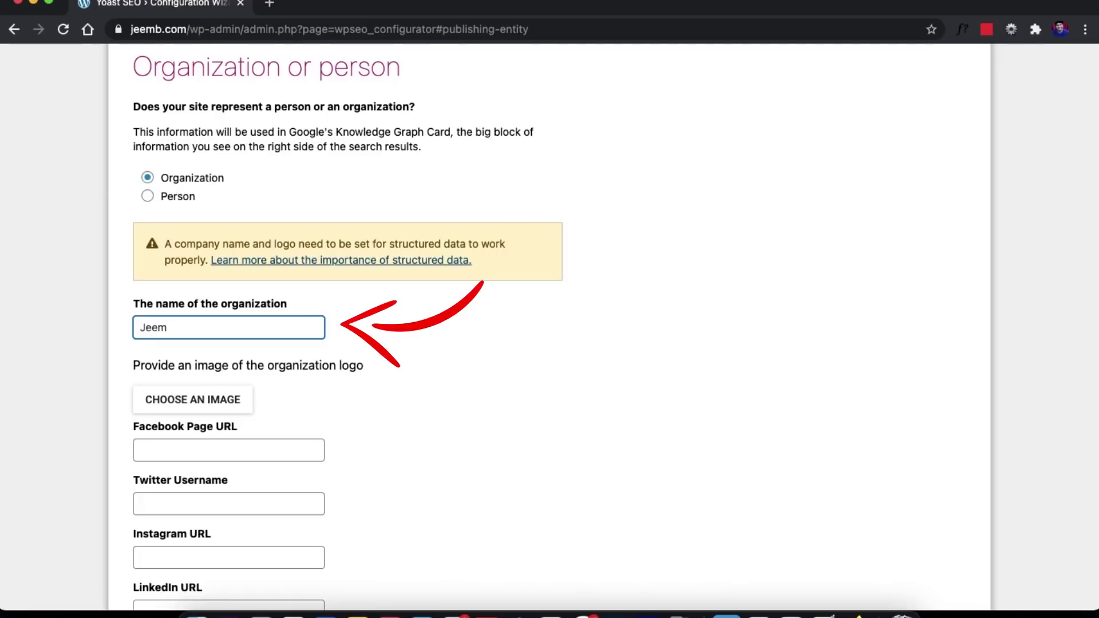
type("v")
scroll(5, 380, "down", 2)
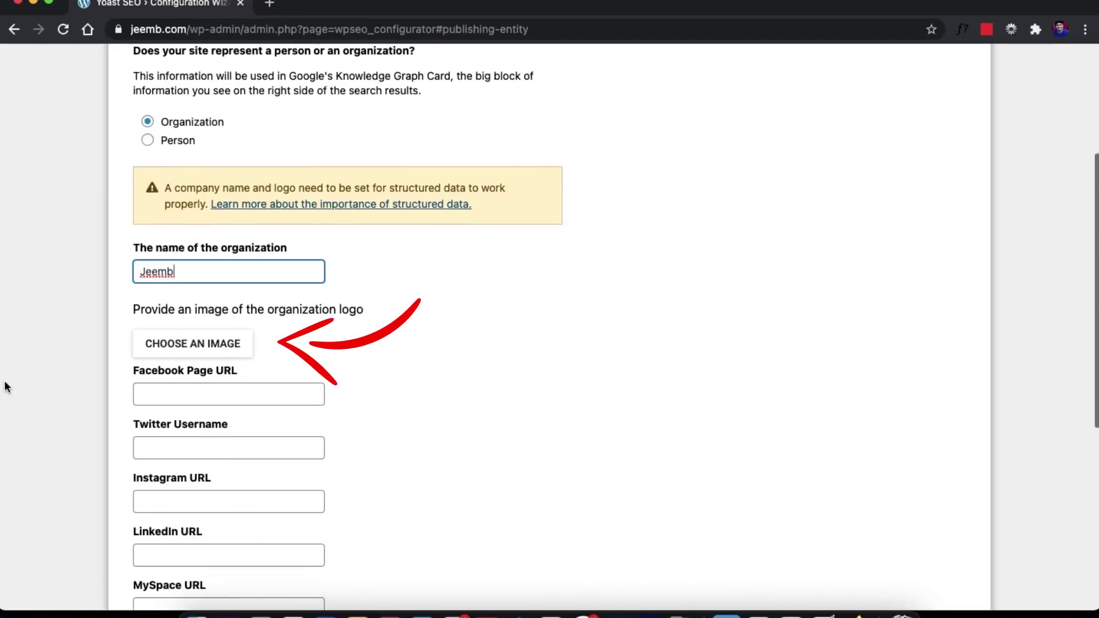
left_click(238, 346)
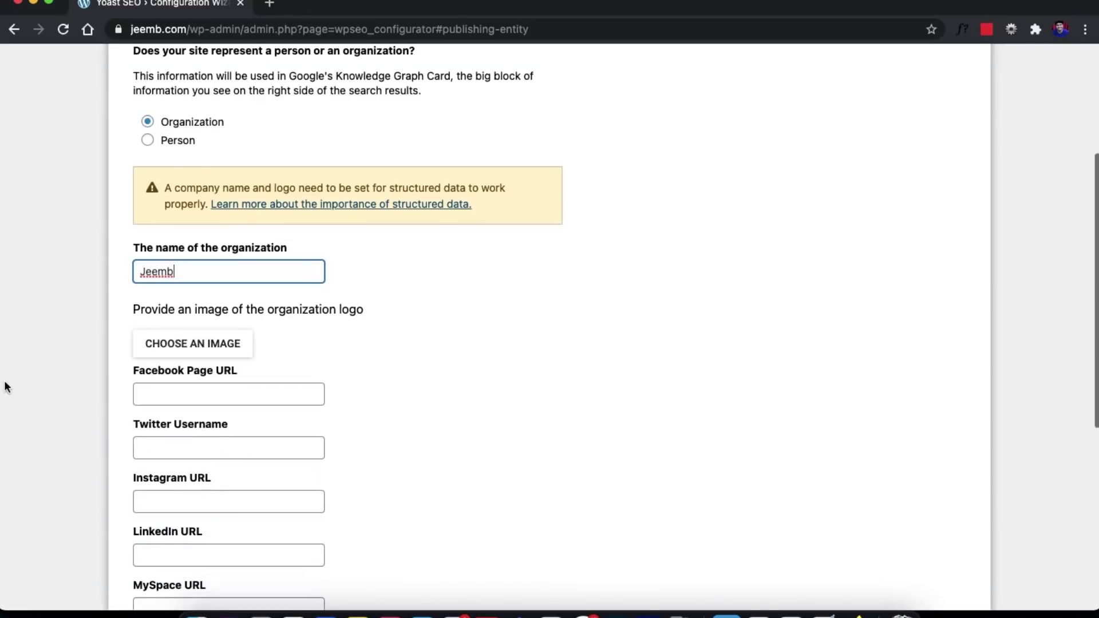
left_click(146, 394)
type("https://facebook.com")
left_click(148, 448)
type("https://twitt")
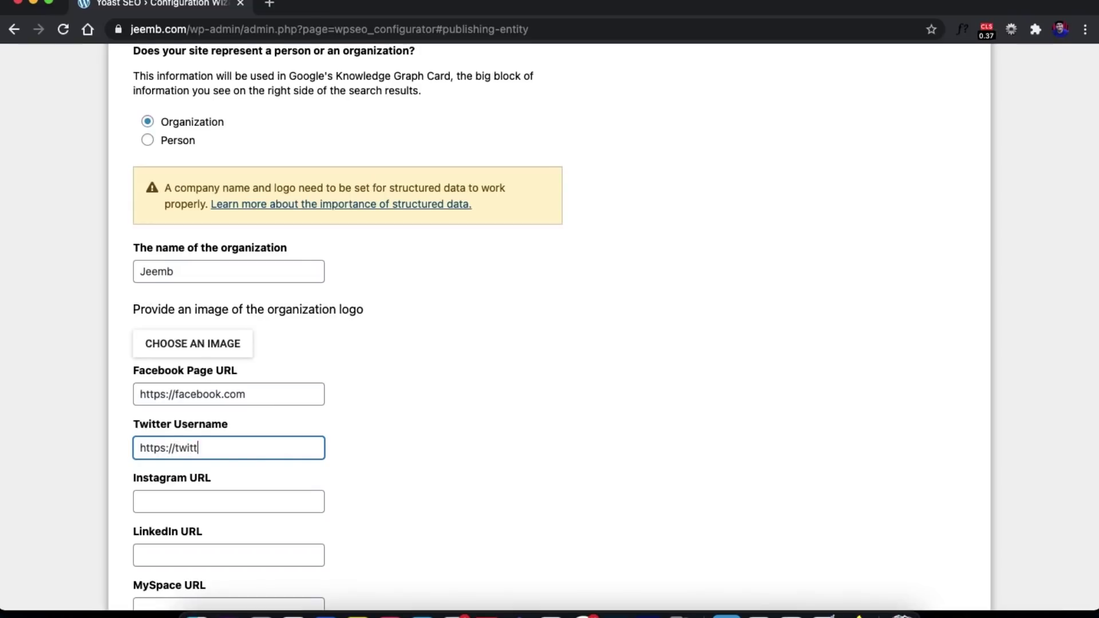
type("er.com")
left_click(149, 501)
type("htt")
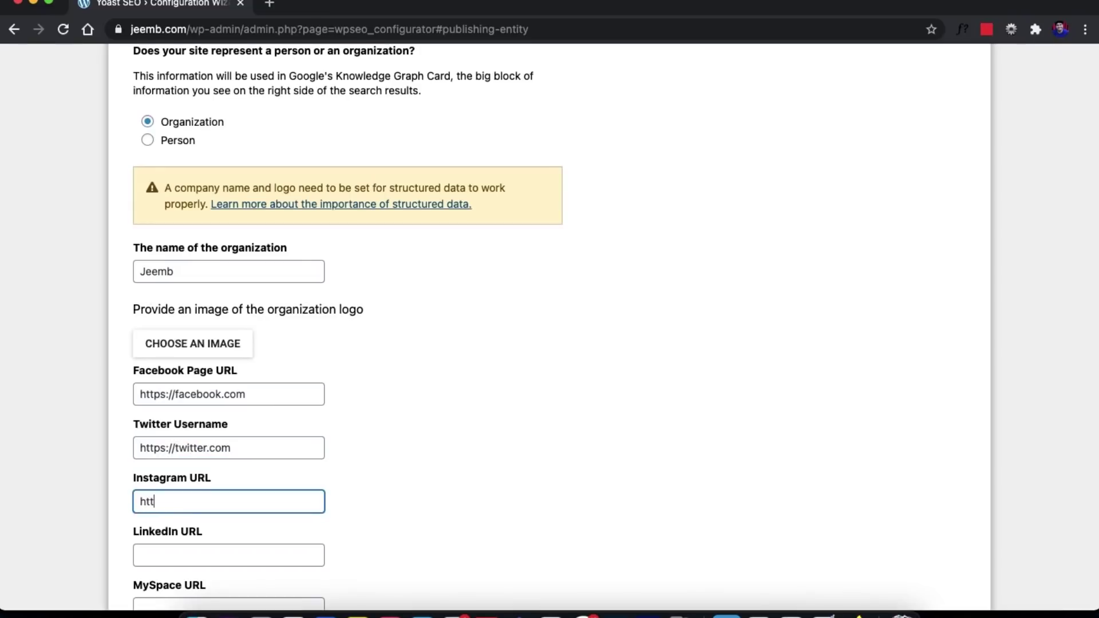
type("ps://instagram.com")
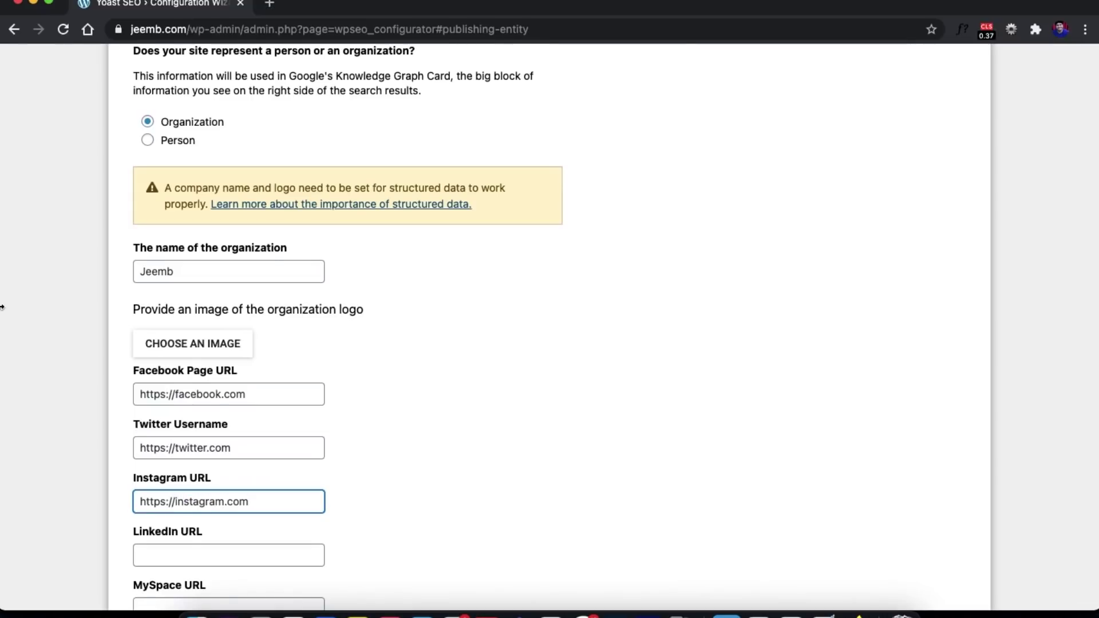
scroll(89, 391, "down", 5)
scroll(90, 397, "down", 3)
scroll(90, 398, "down", 1)
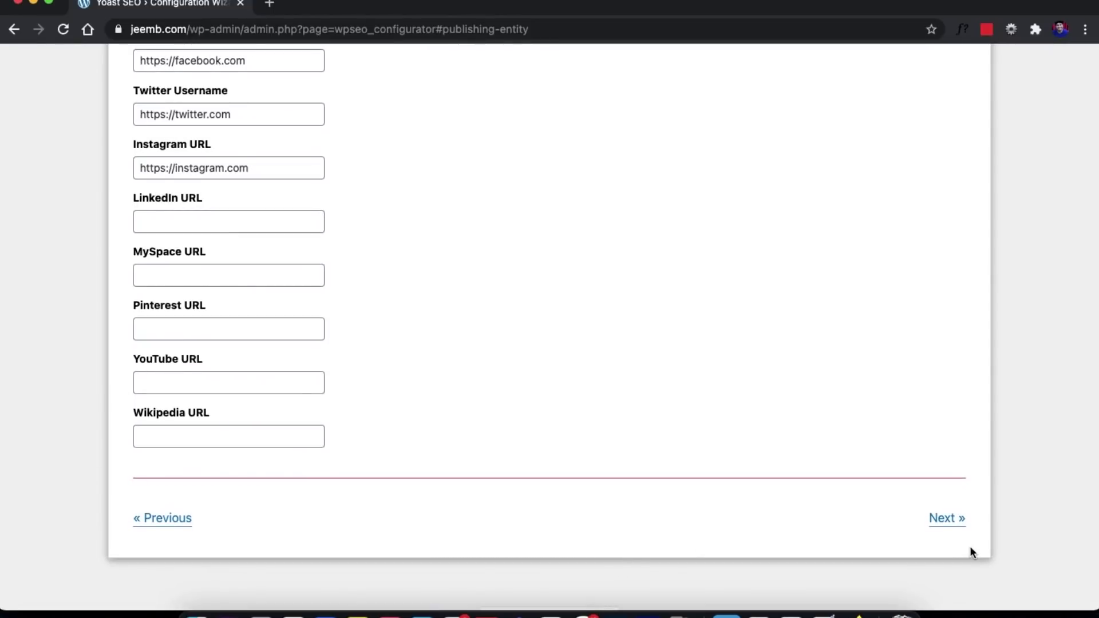
left_click(948, 520)
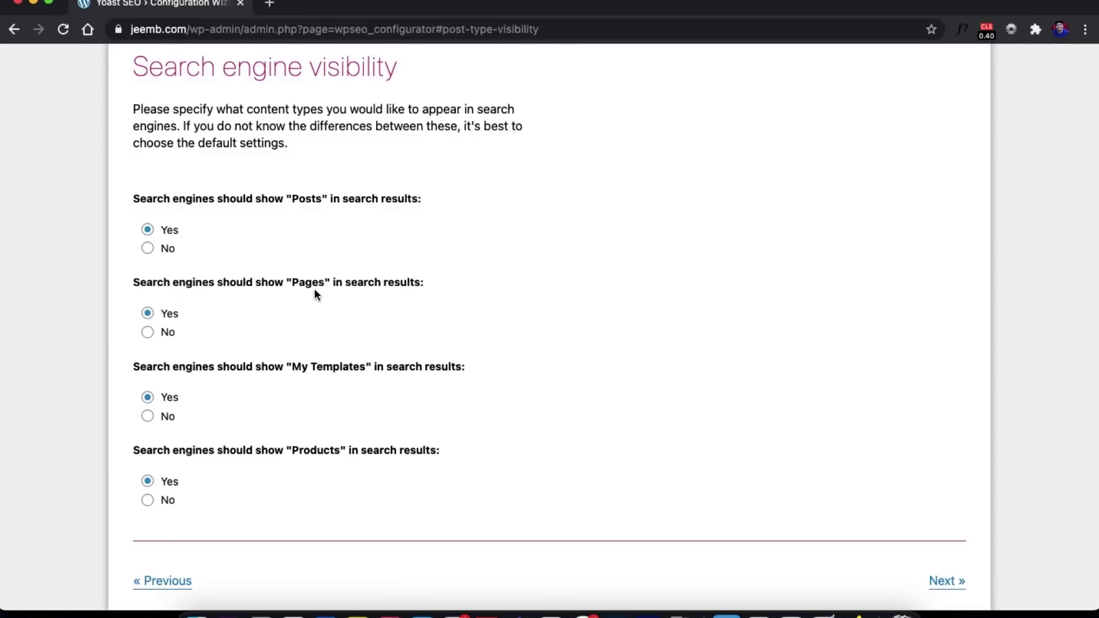
Step: Review and accept the default search engine visibility for posts, pages, templates and products
scroll(307, 287, "up", 5)
scroll(306, 287, "down", 4)
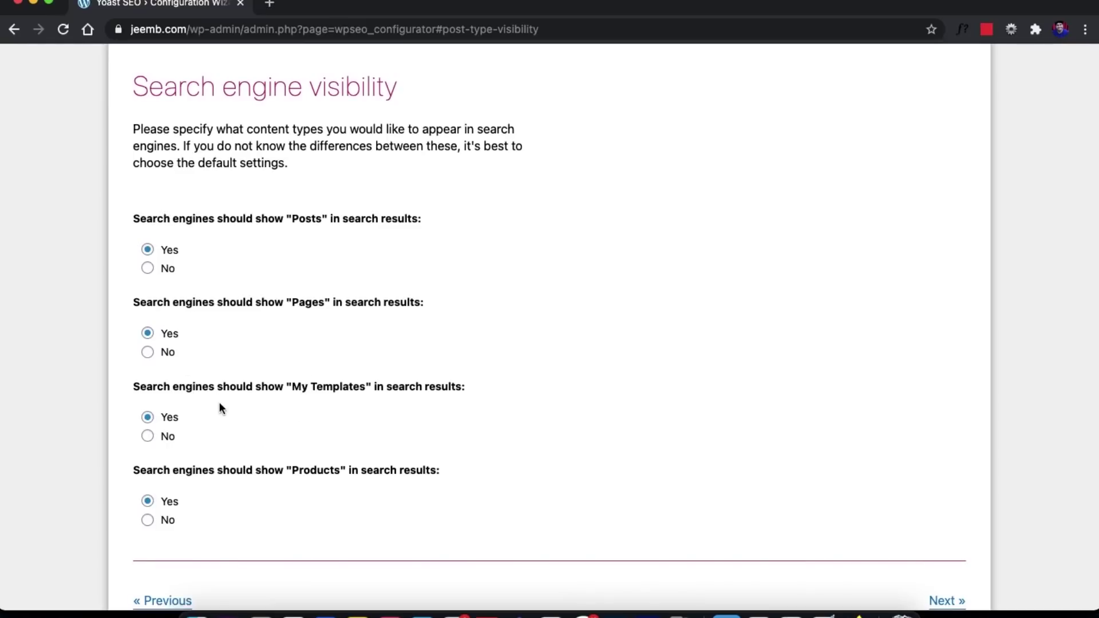
scroll(167, 415, "down", 2)
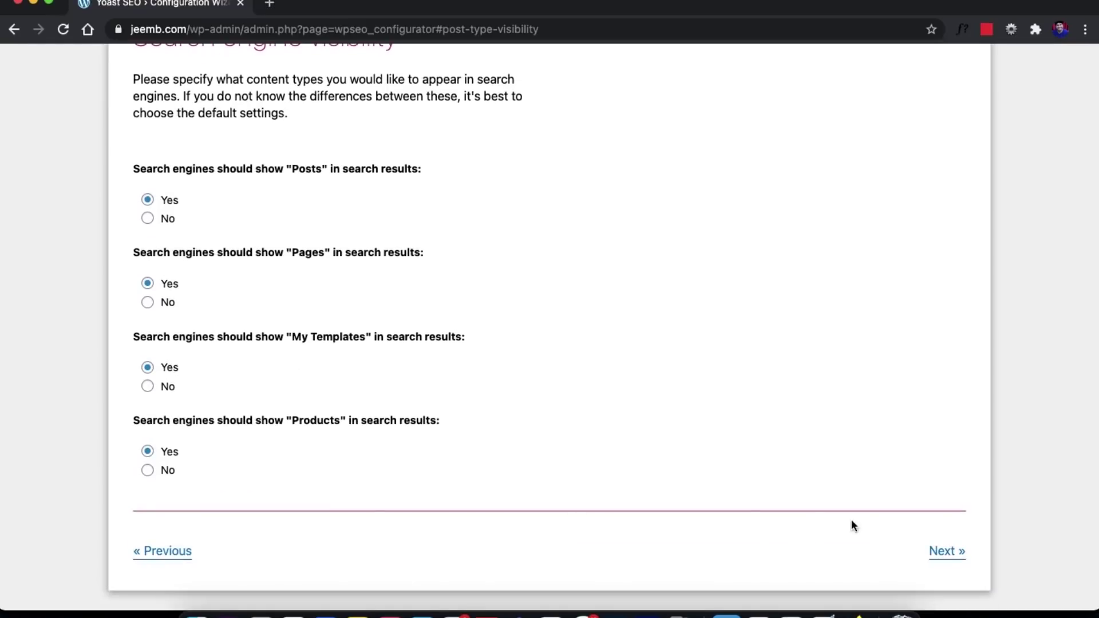
left_click(937, 552)
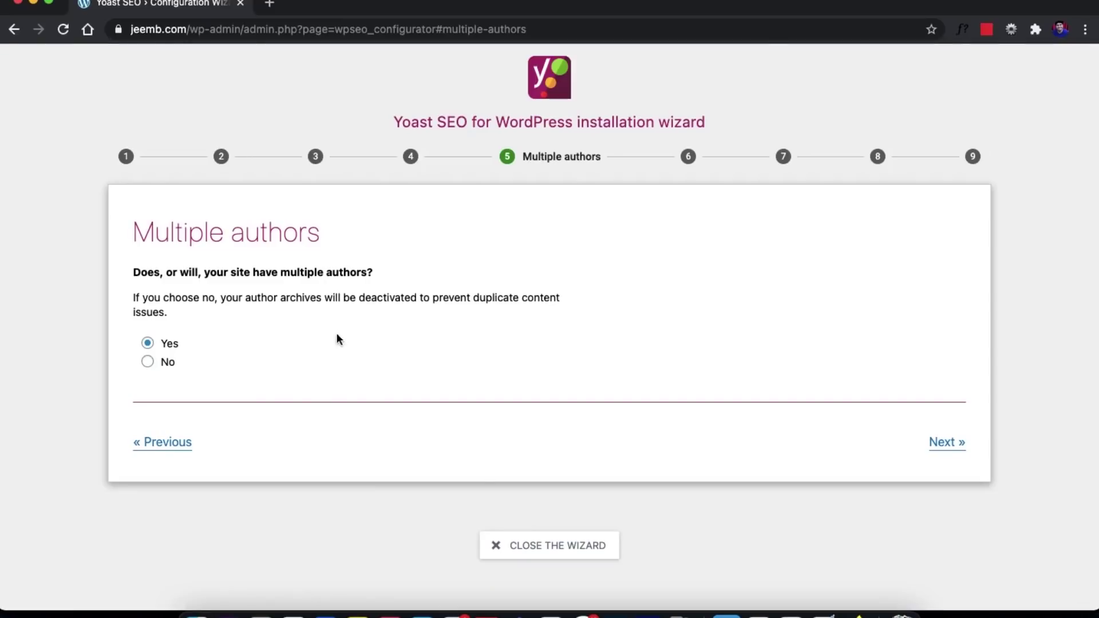
Step: Answer Yes to the site having multiple authors and continue to the title settings
left_click(148, 368)
left_click(164, 345)
left_click(946, 443)
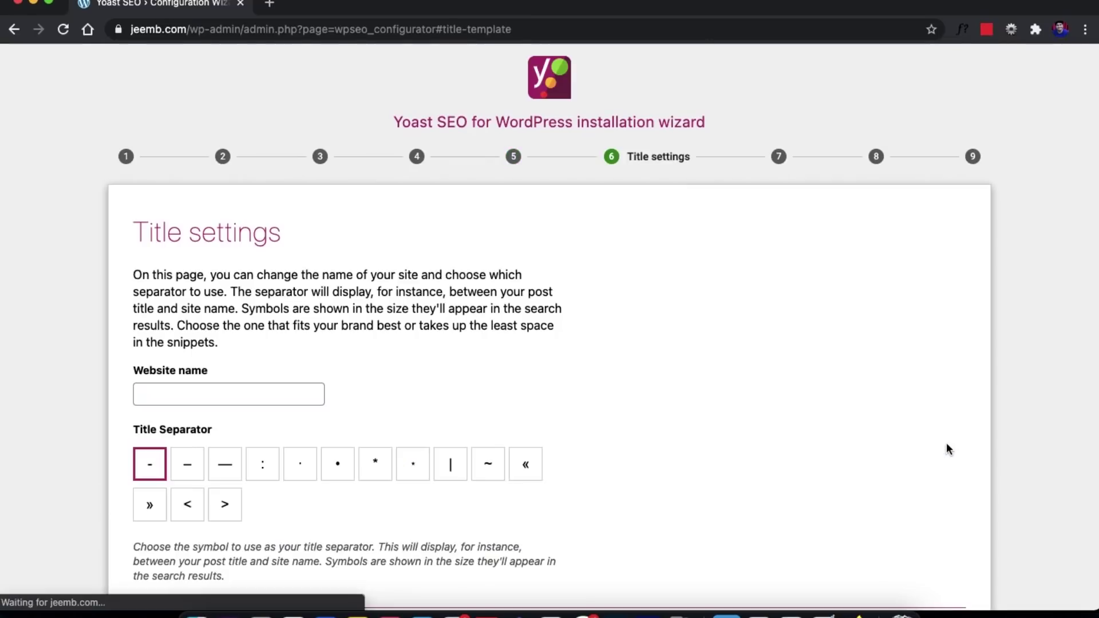
Step: Enter Jeemb as the website name, keep the hyphen title separator and continue to the usage tracking question
left_click(289, 393)
type("Jeemb")
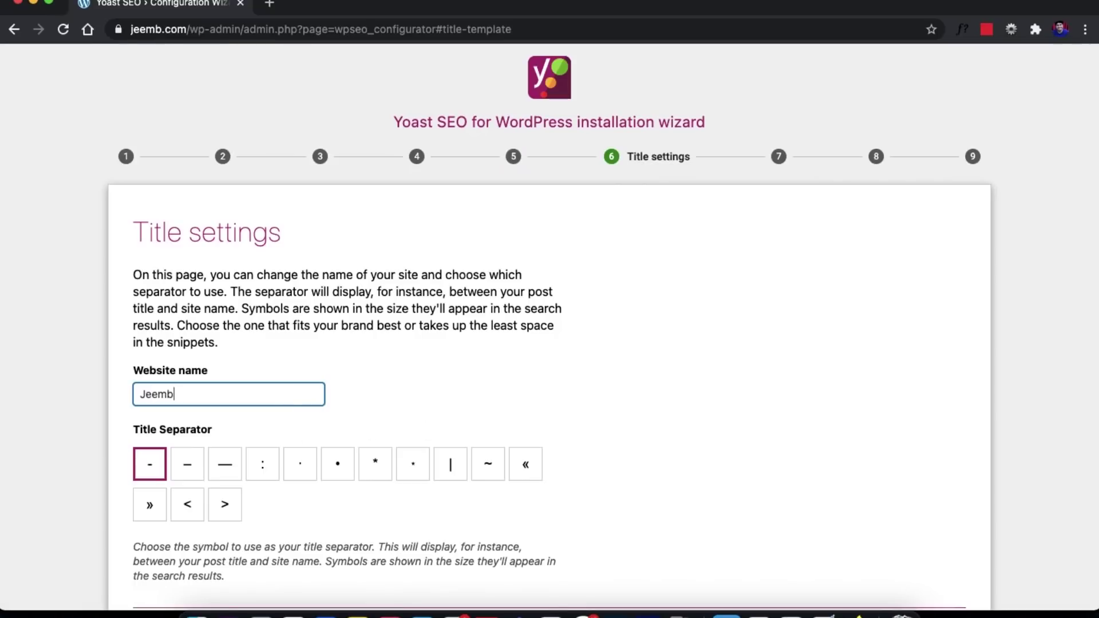
left_click(5, 450)
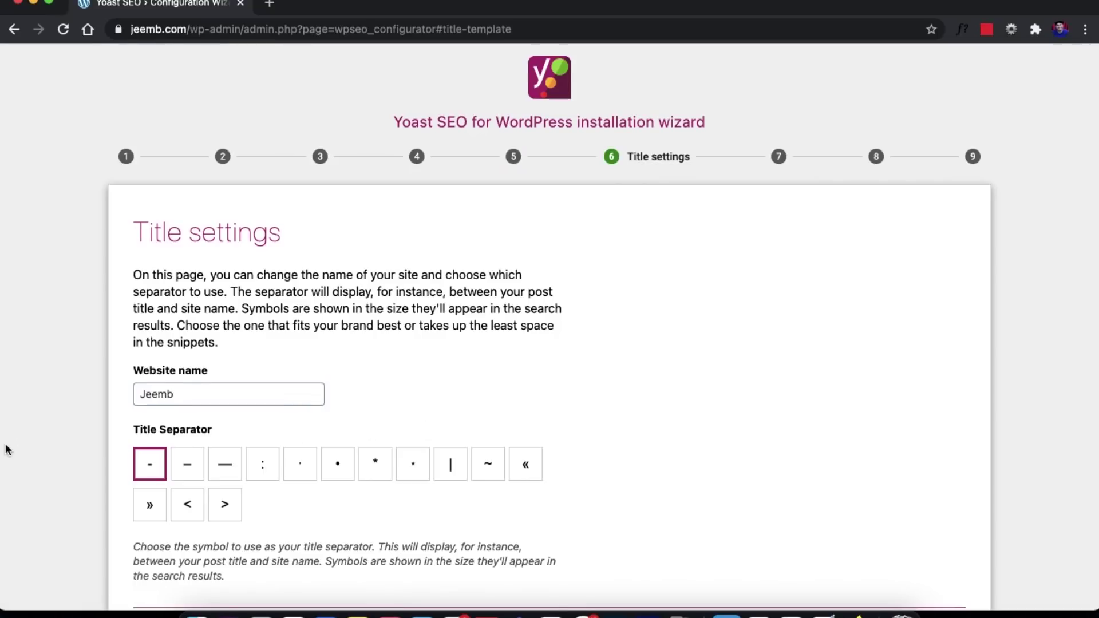
scroll(5, 449, "down", 3)
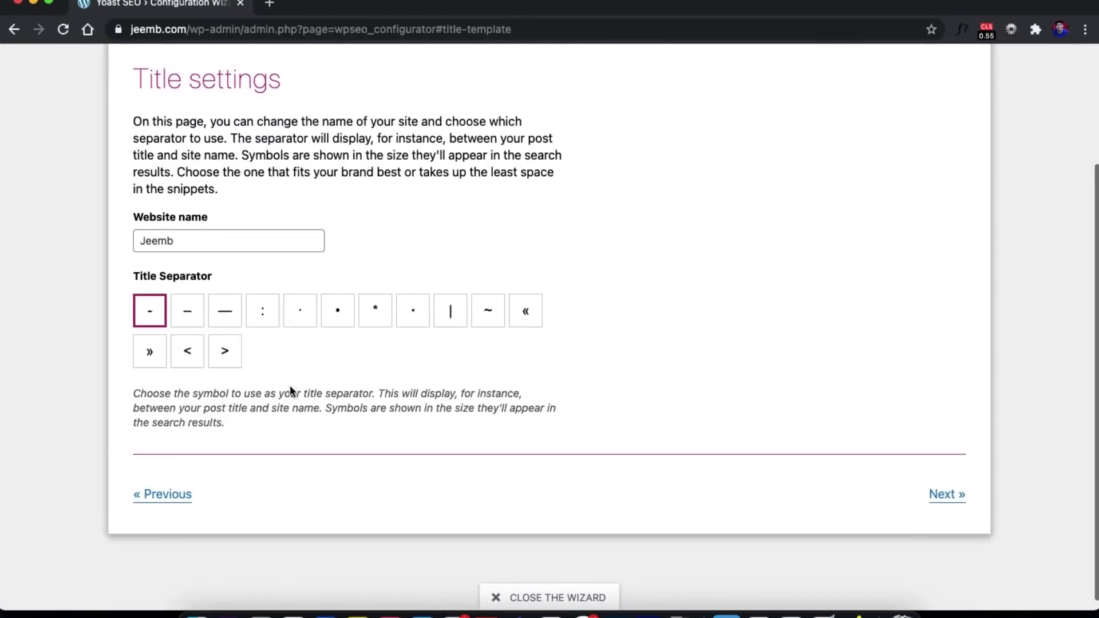
left_click(954, 499)
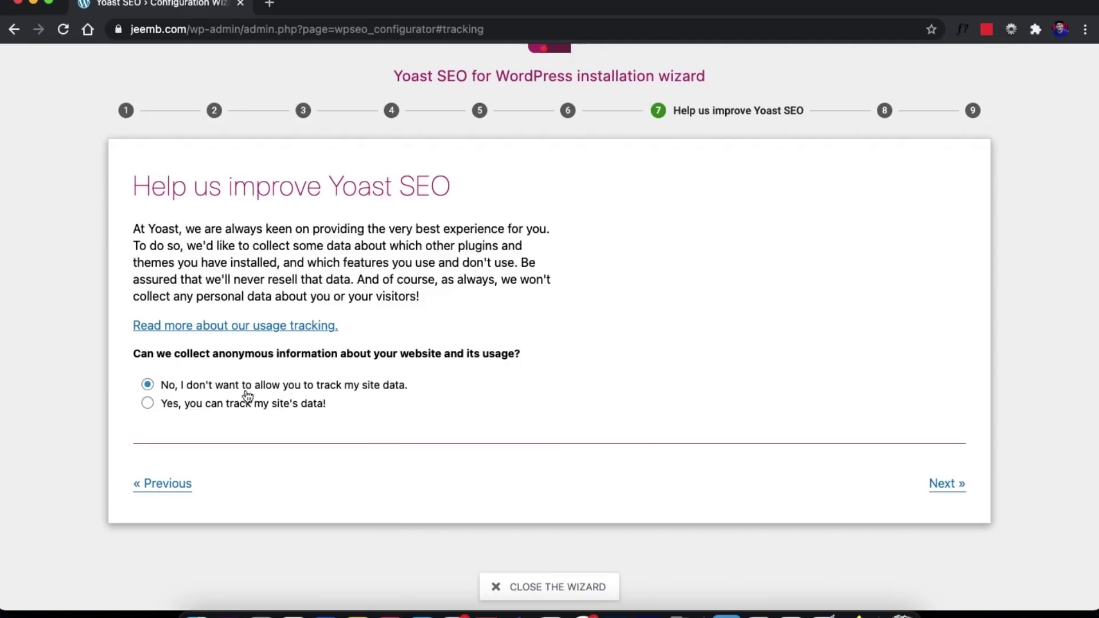
Step: Finish and close the wizard with site data tracking declined, and hide the remaining notification on the SEO dashboard
left_click(949, 485)
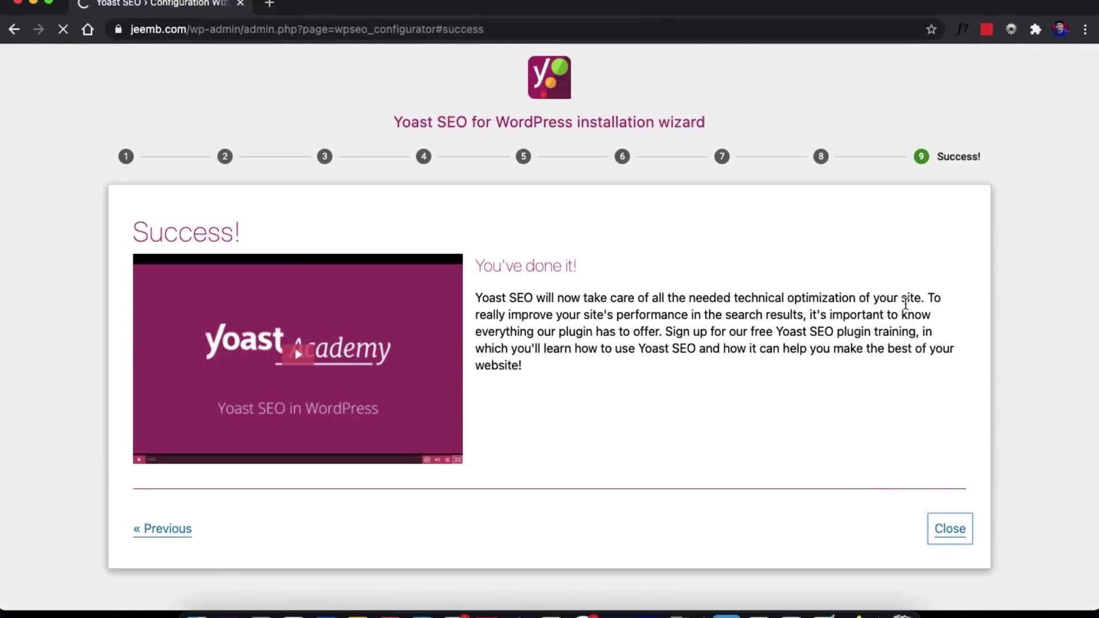
left_click(949, 528)
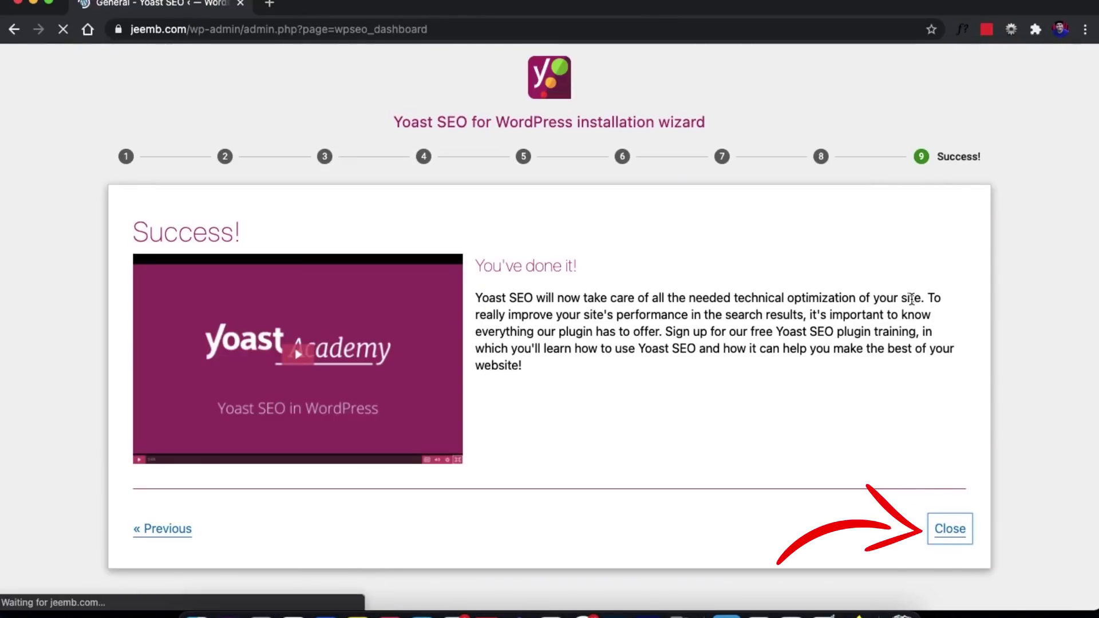
left_click(804, 456)
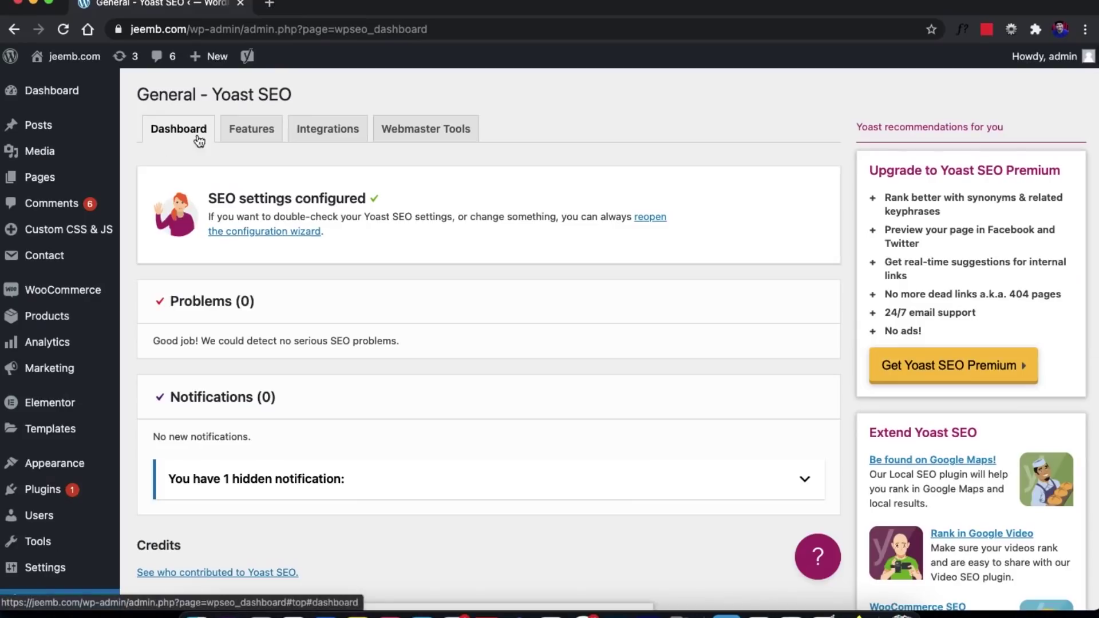
Step: Review the Yoast SEO feature settings, reading the explanations for SEO analysis and REST API: Head endpoint
left_click(247, 130)
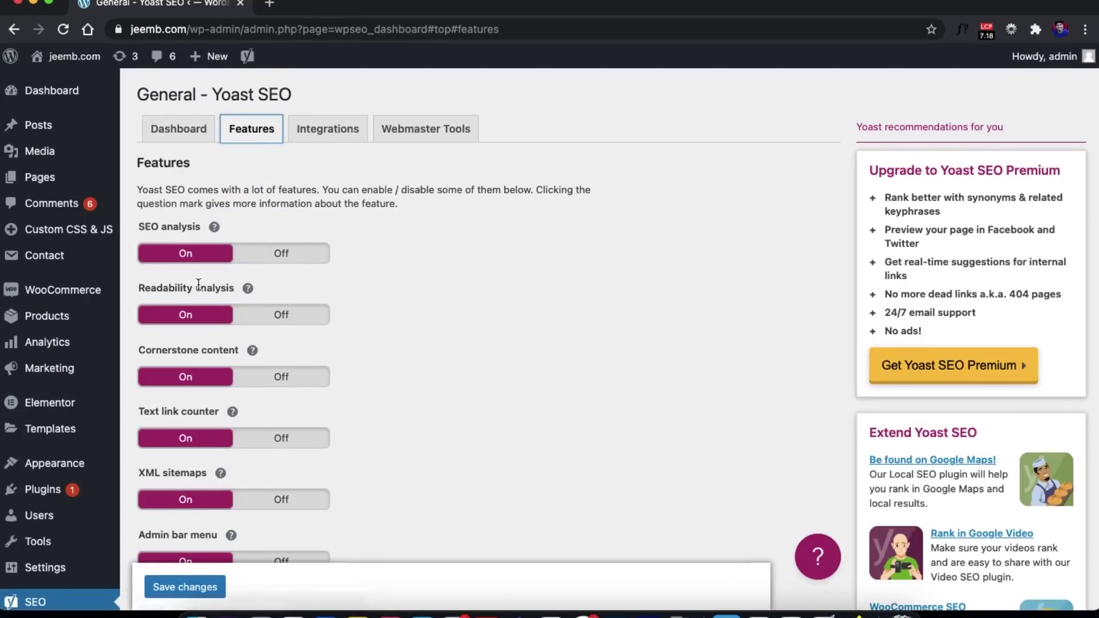
scroll(370, 340, "down", 1)
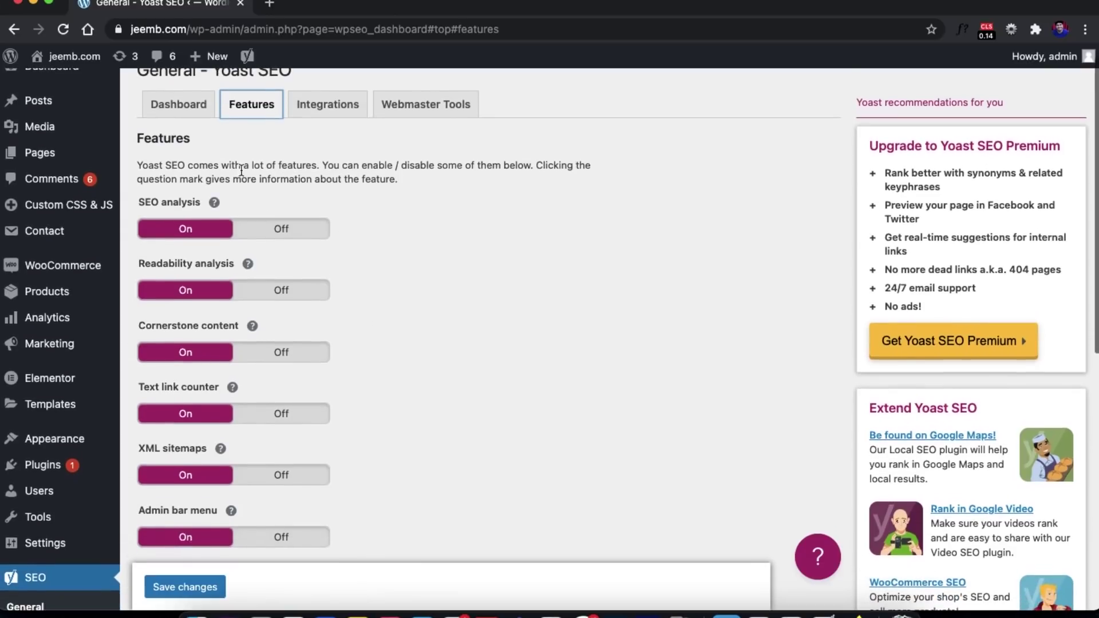
left_click(214, 204)
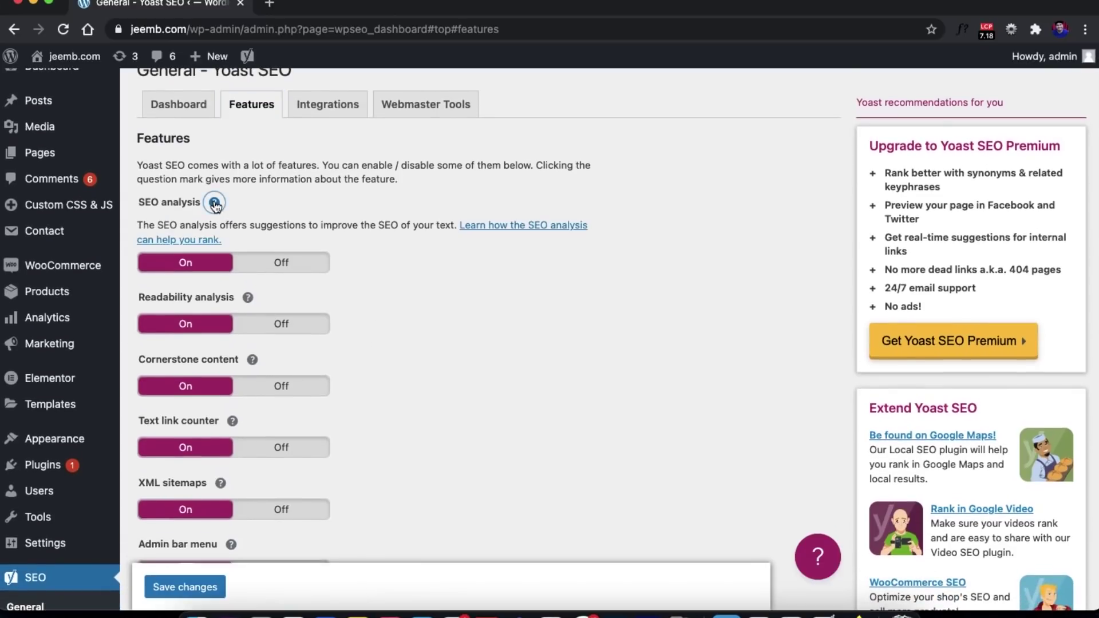
left_click(214, 204)
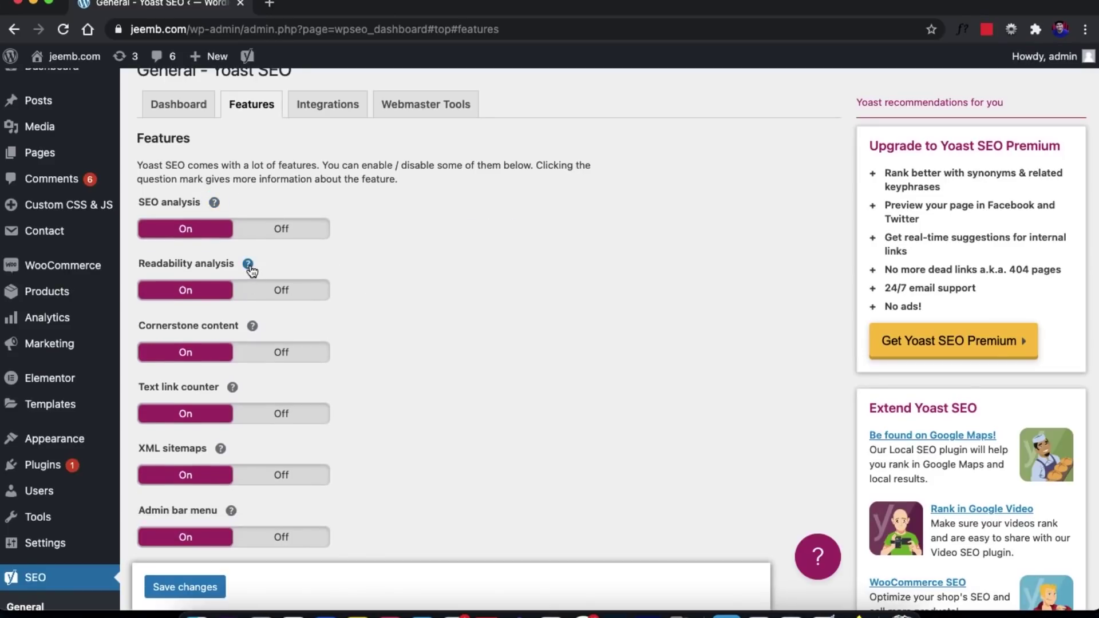
scroll(222, 415, "down", 3)
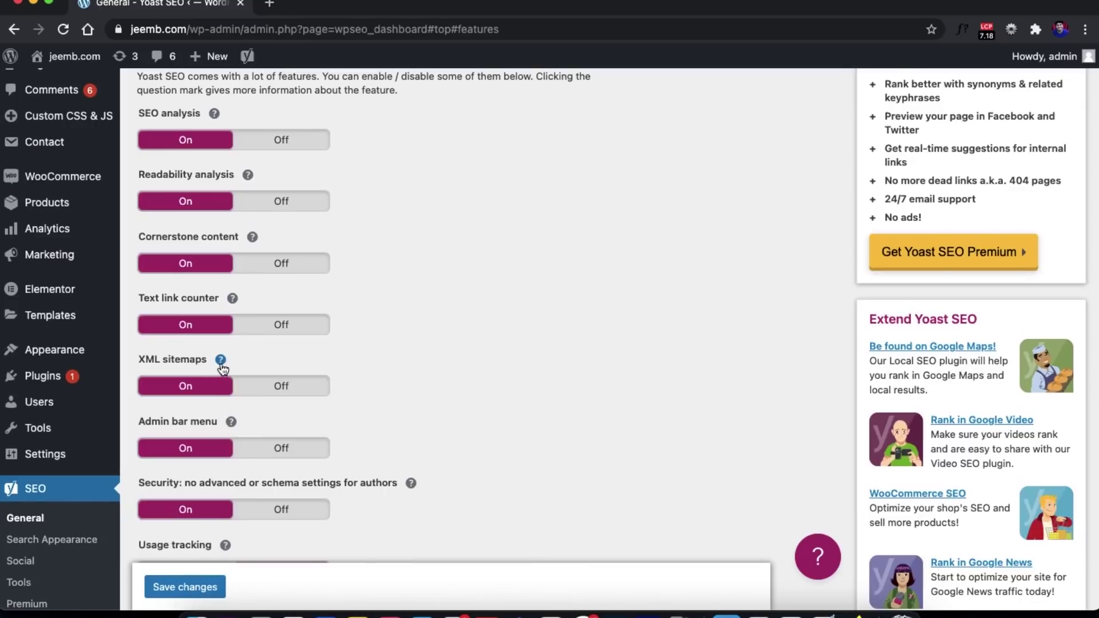
scroll(265, 412, "down", 3)
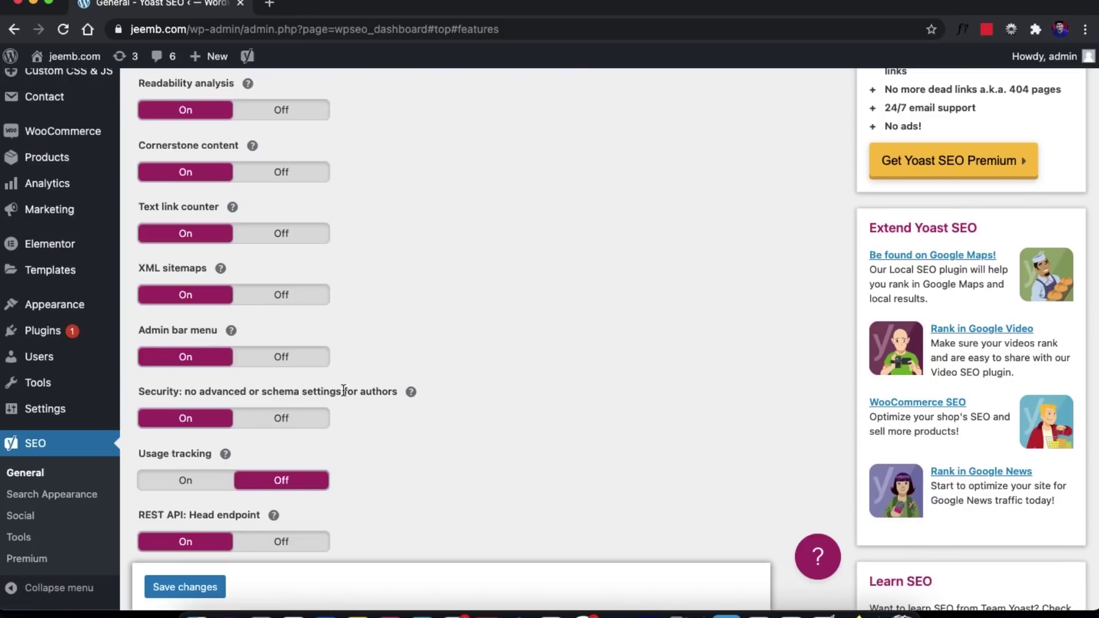
scroll(197, 448, "down", 5)
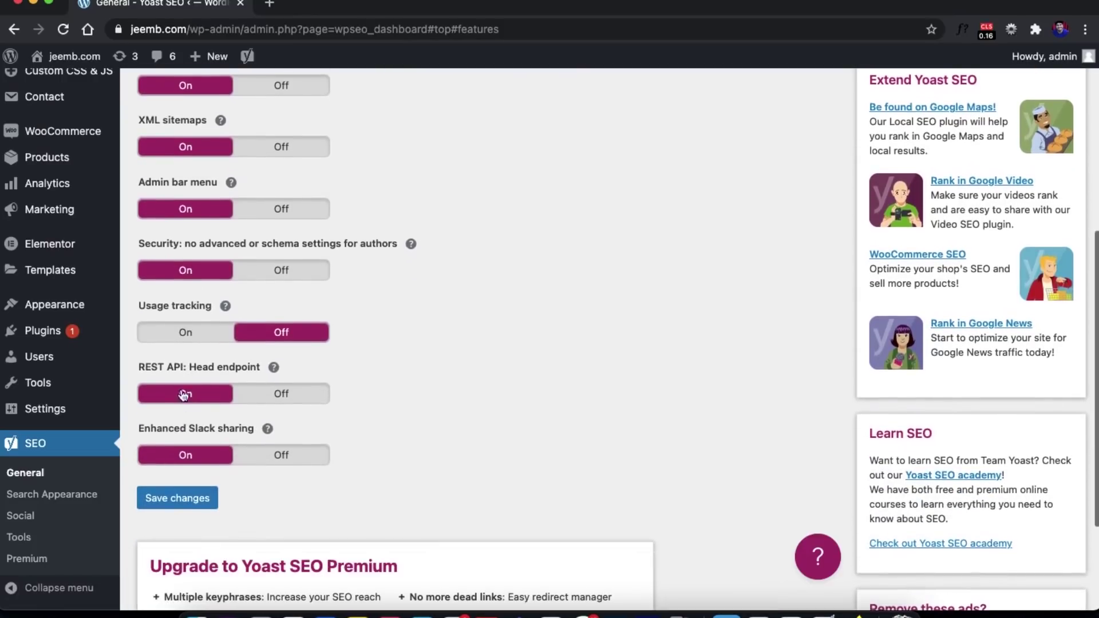
left_click(274, 367)
left_click(274, 395)
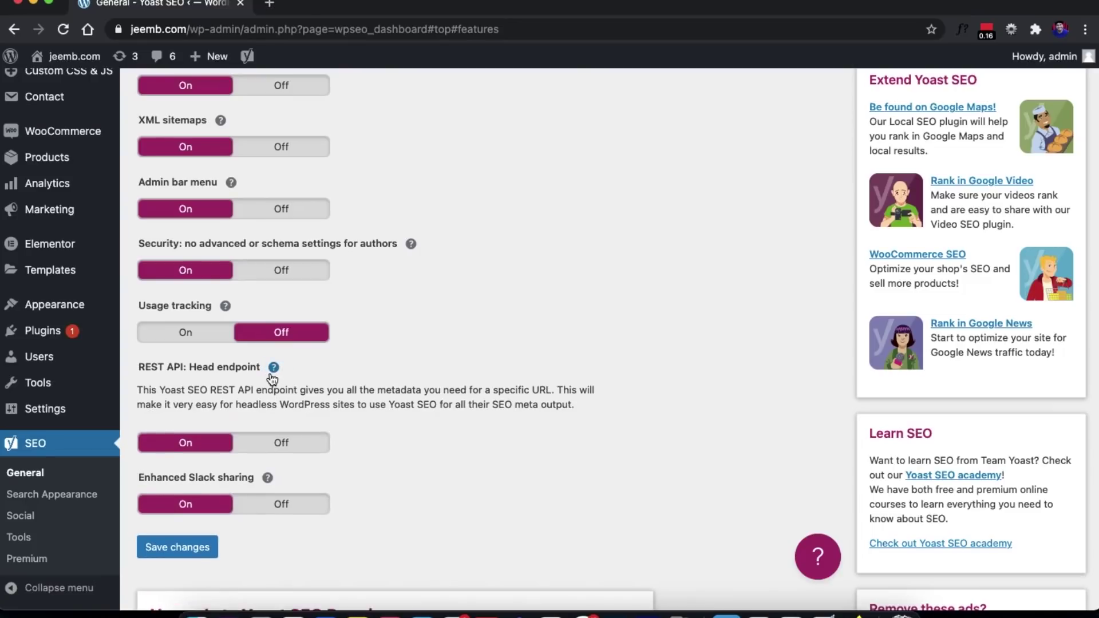
left_click(272, 371)
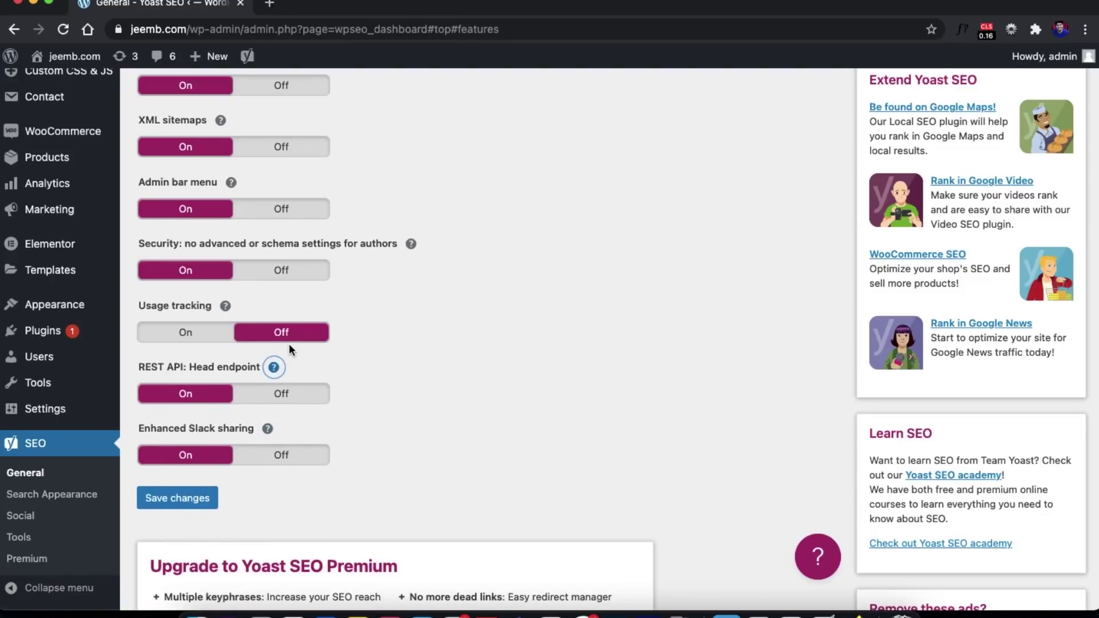
Step: Switch the SEO analysis feature off and back on
scroll(277, 263, "up", 6)
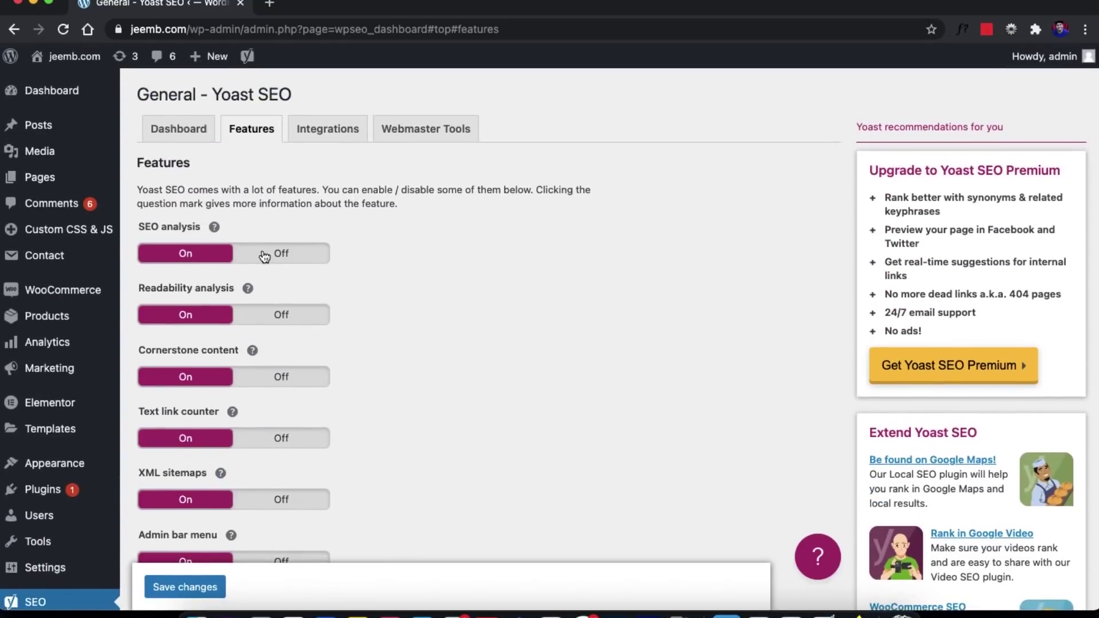
left_click(262, 255)
left_click(211, 258)
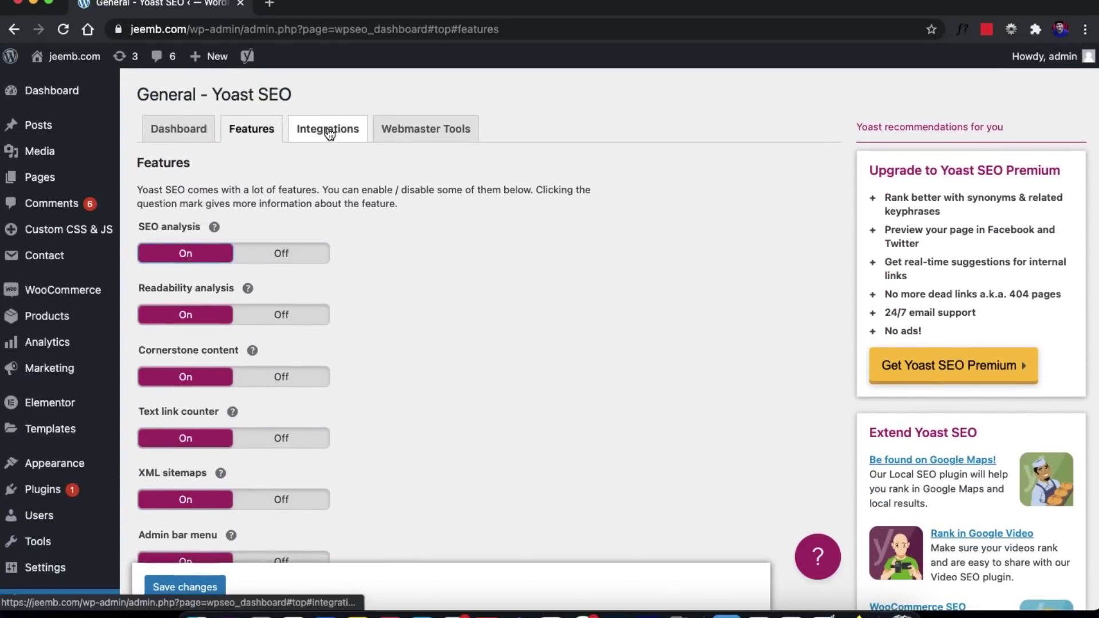
Step: Review the integrations settings and the Webmaster Tools verification fields for Baidu, Bing, Google and Yandex
left_click(324, 131)
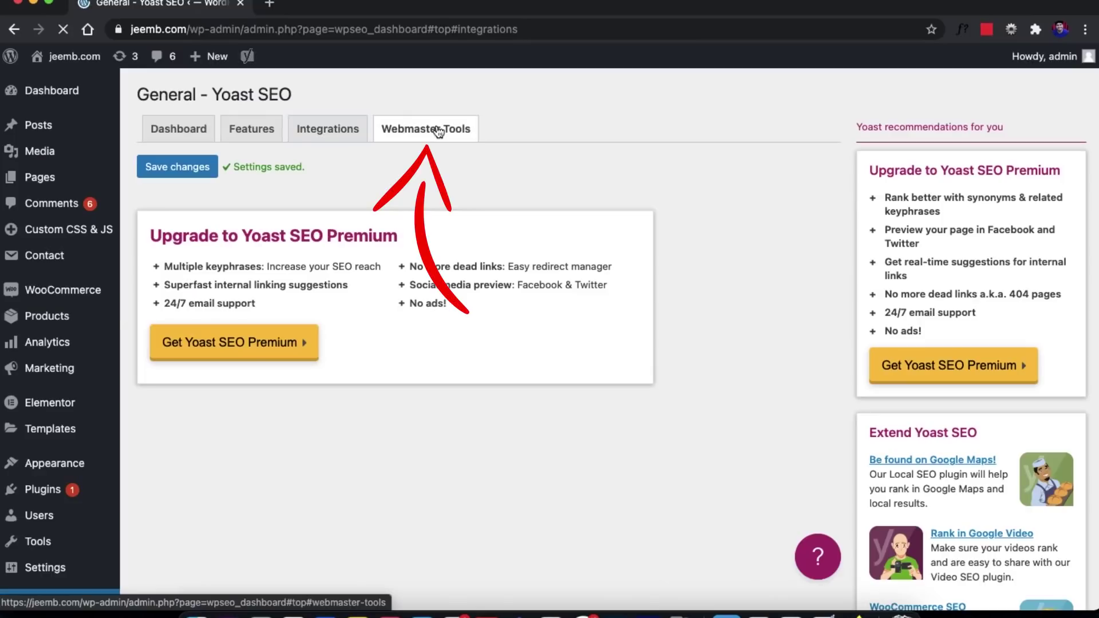
left_click(438, 130)
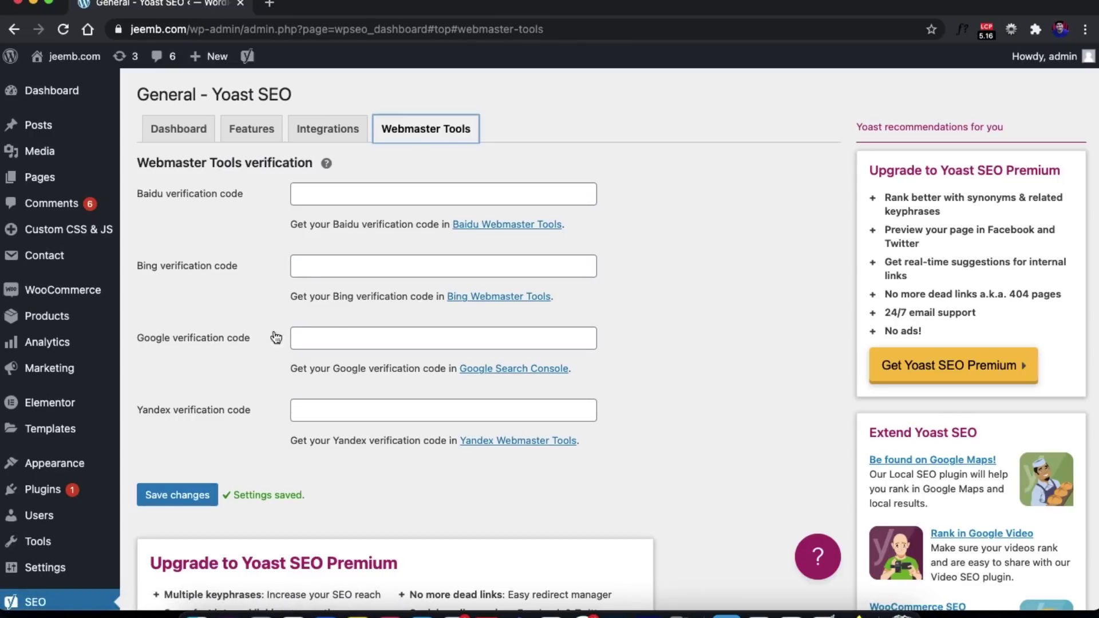
left_click(327, 340)
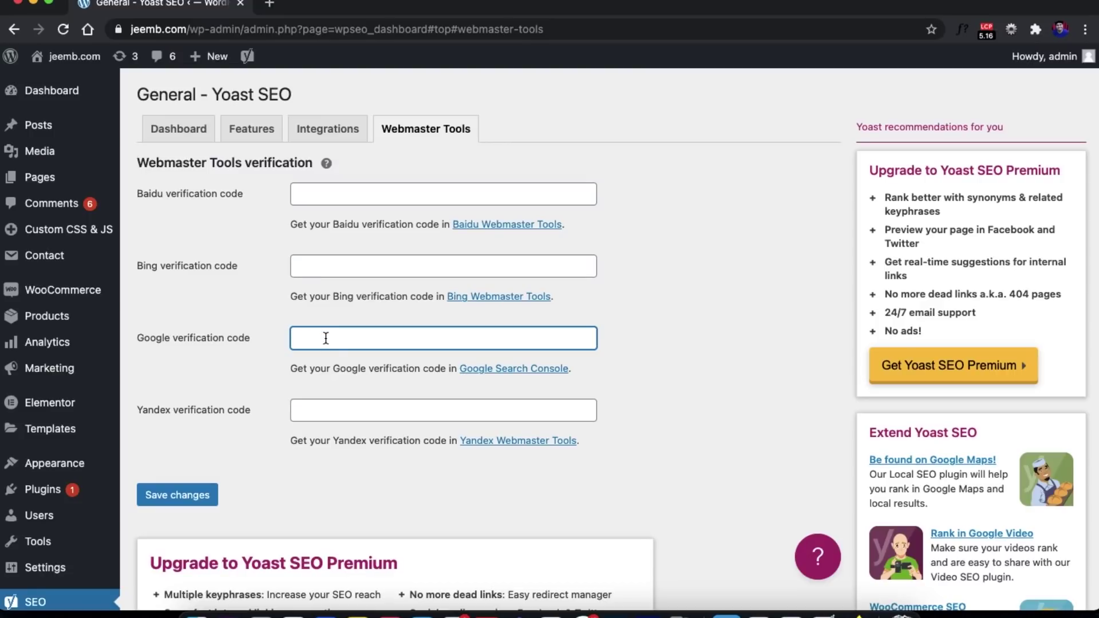
left_click(297, 269)
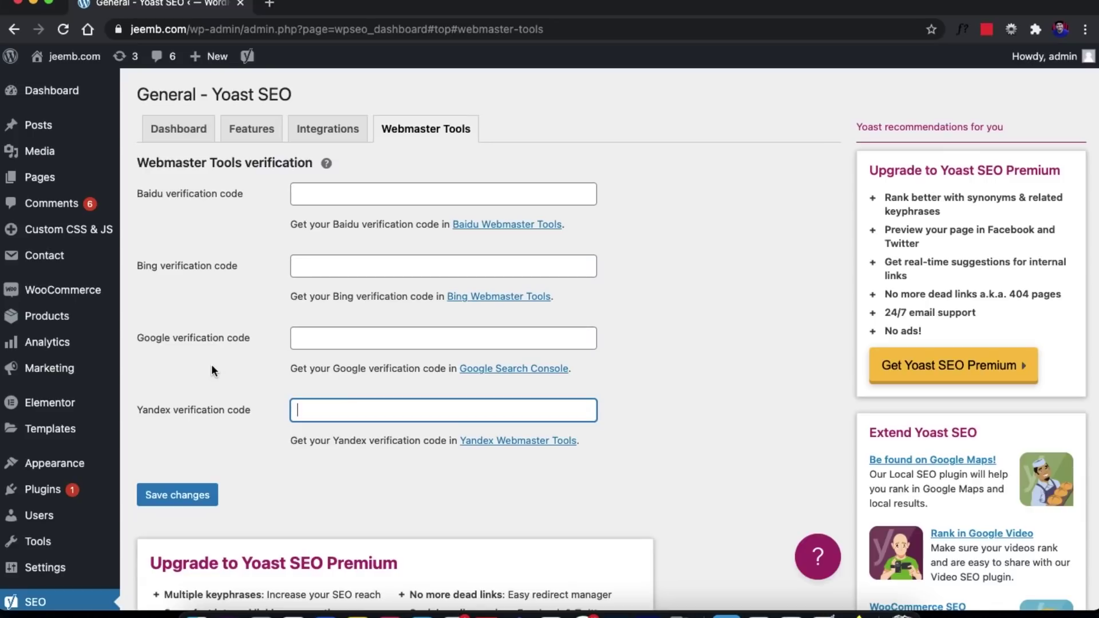
scroll(211, 365, "down", 1)
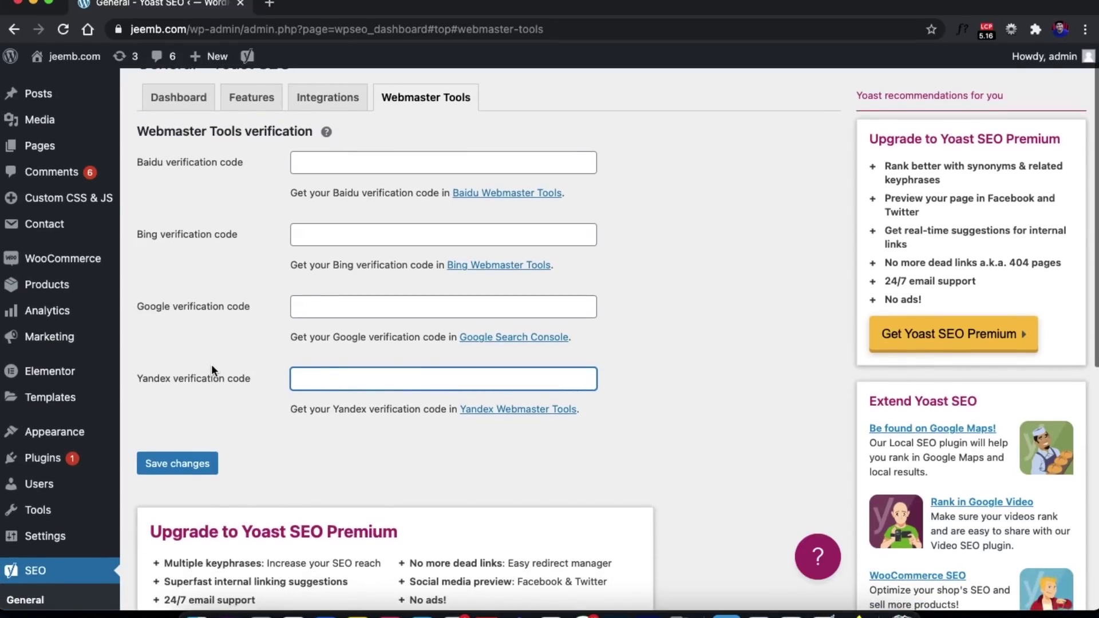
scroll(212, 365, "down", 6)
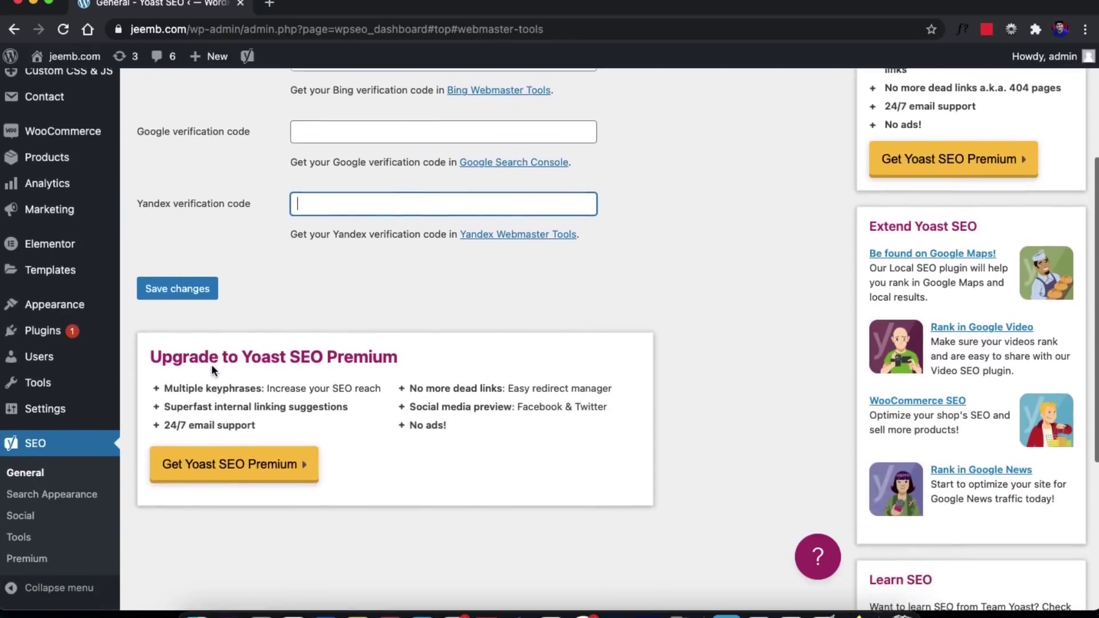
Step: Review the general Search Appearance settings, including the title separator, homepage note, Knowledge Graph type and organization details
left_click(41, 496)
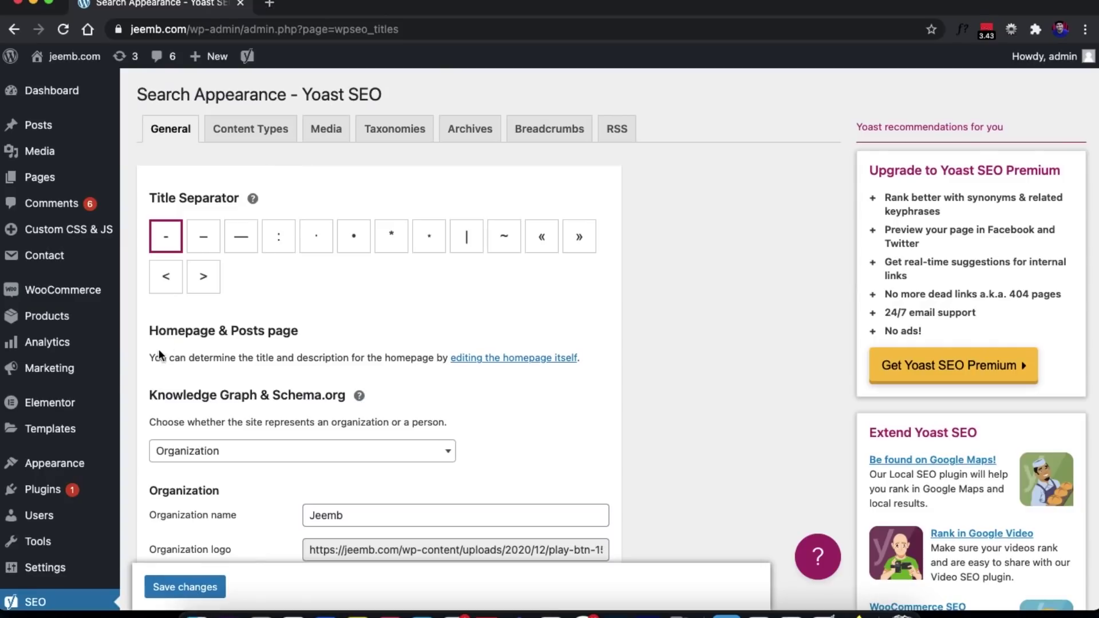
scroll(126, 377, "down", 1)
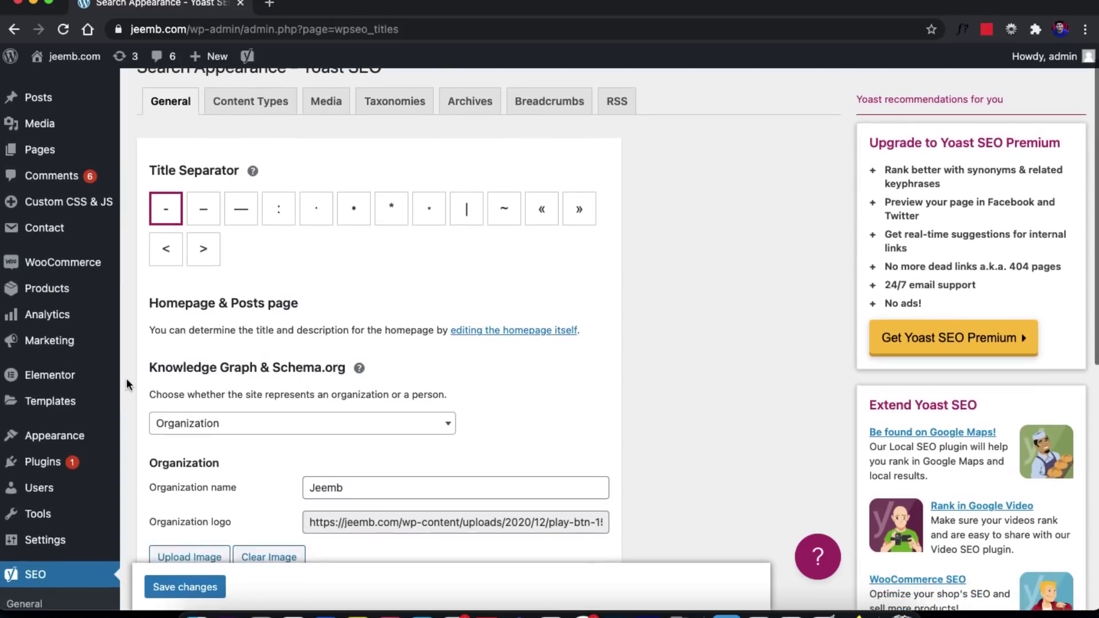
scroll(160, 350, "down", 5)
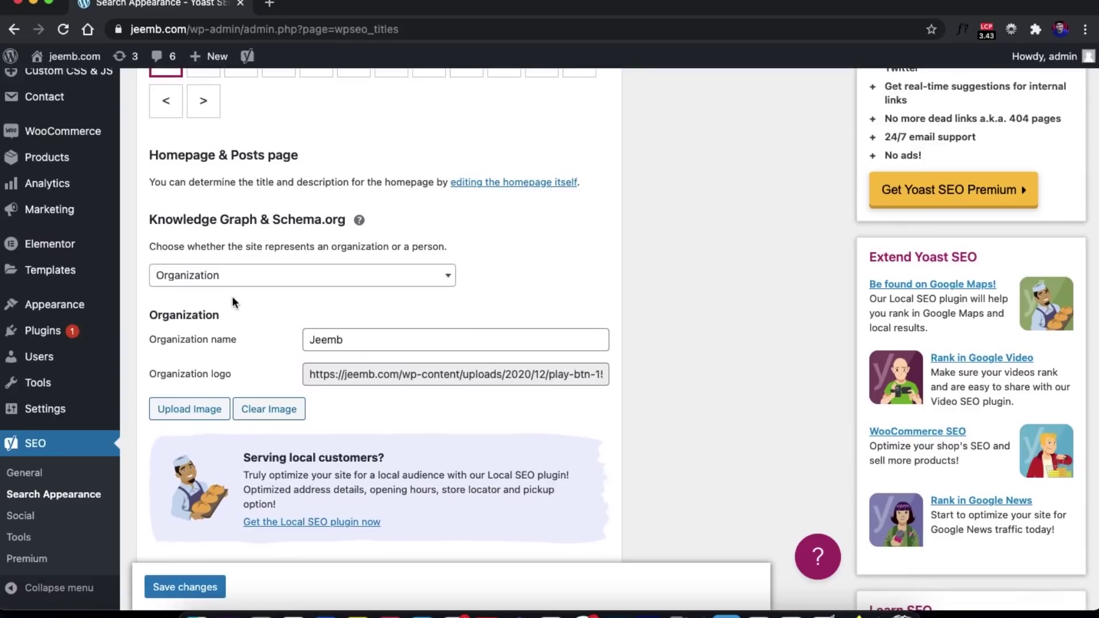
left_click(230, 280)
left_click(230, 277)
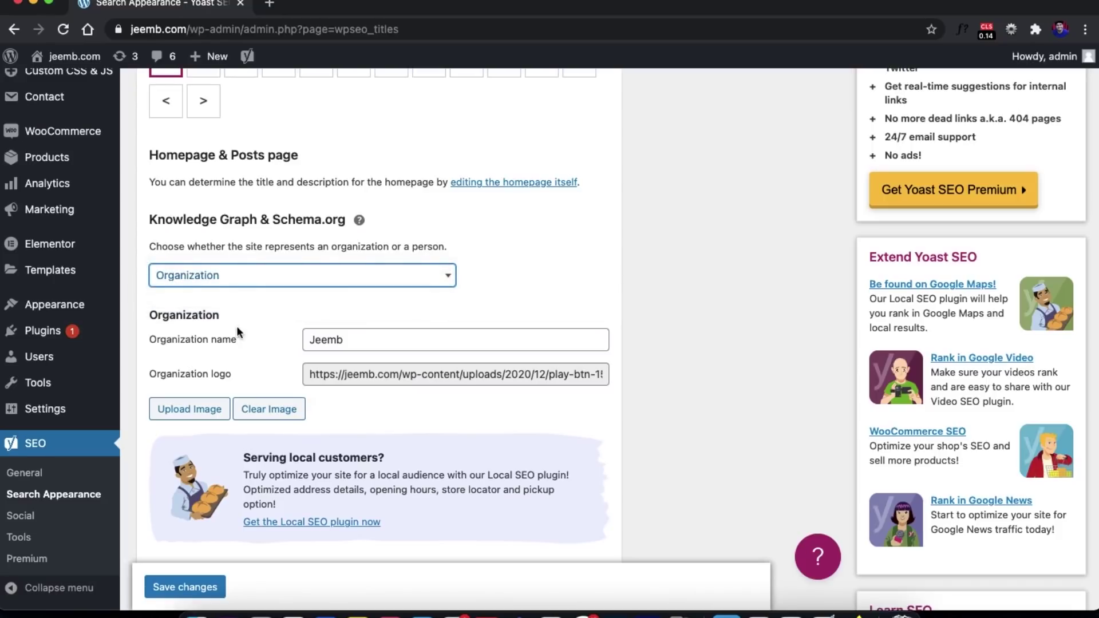
scroll(232, 315, "down", 3)
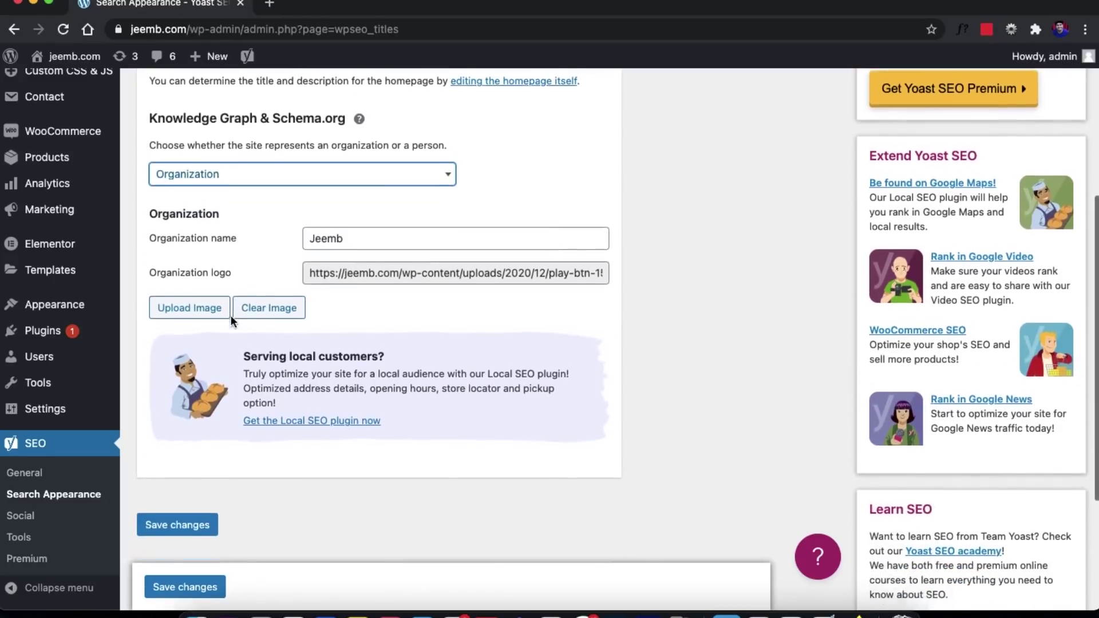
scroll(232, 314, "down", 5)
scroll(231, 315, "up", 2)
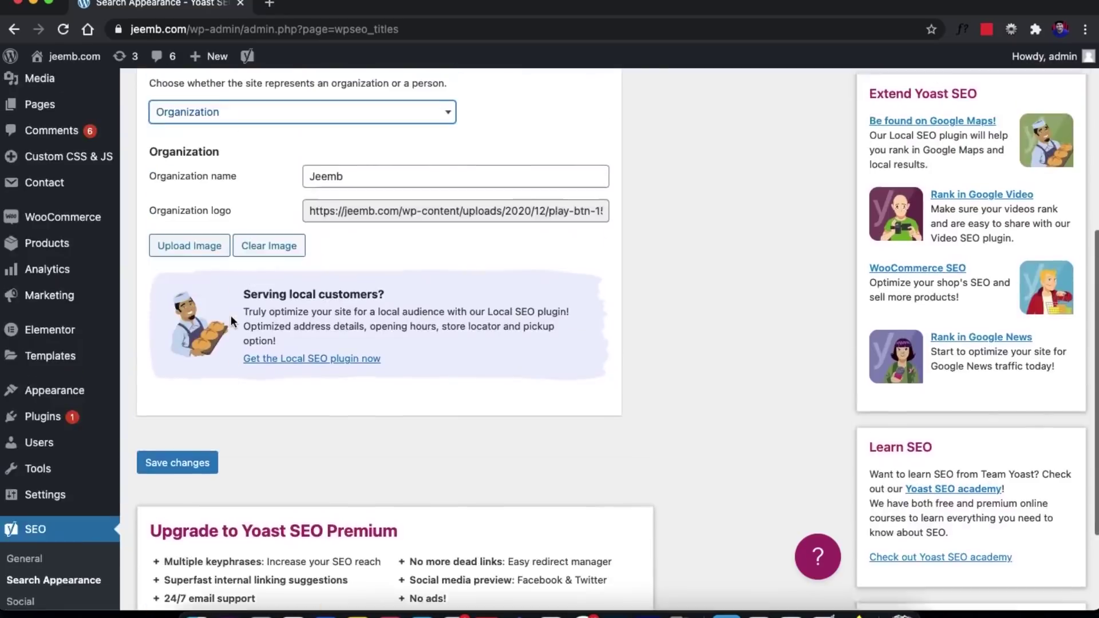
scroll(231, 316, "up", 6)
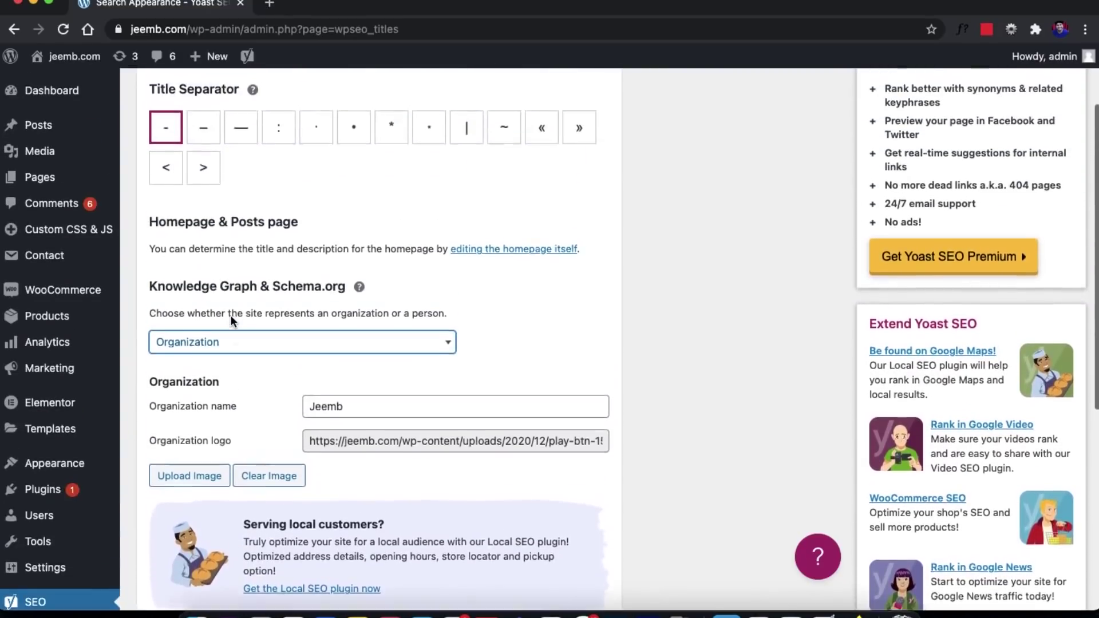
scroll(231, 316, "up", 3)
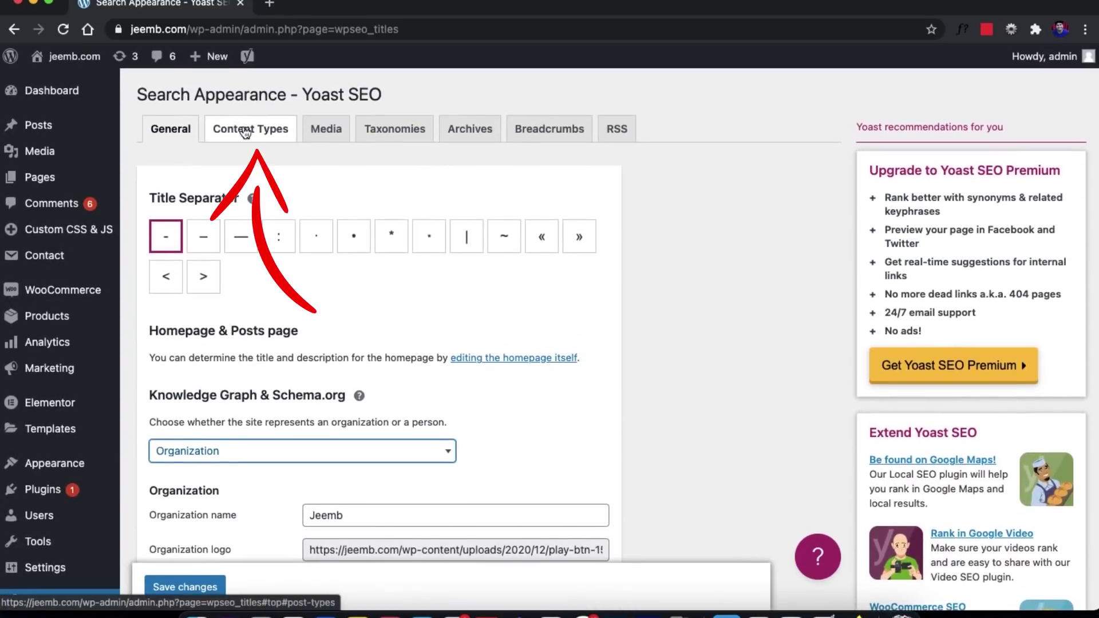
Step: In the content type settings for Posts, add the Primary category and Separator variables at the start of the SEO title
left_click(245, 131)
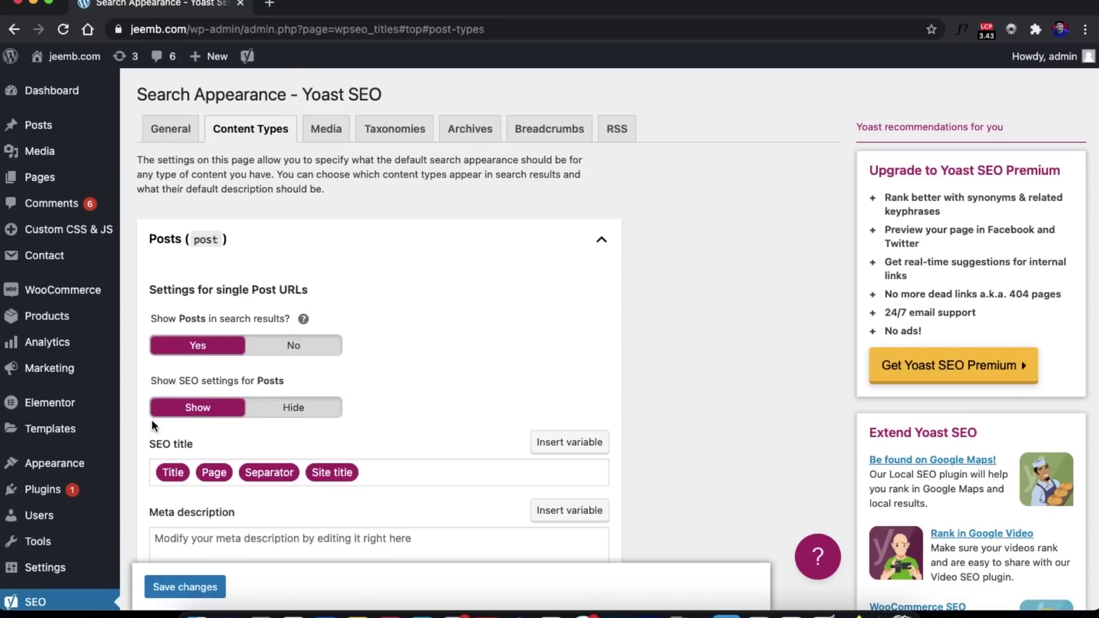
scroll(153, 421, "down", 5)
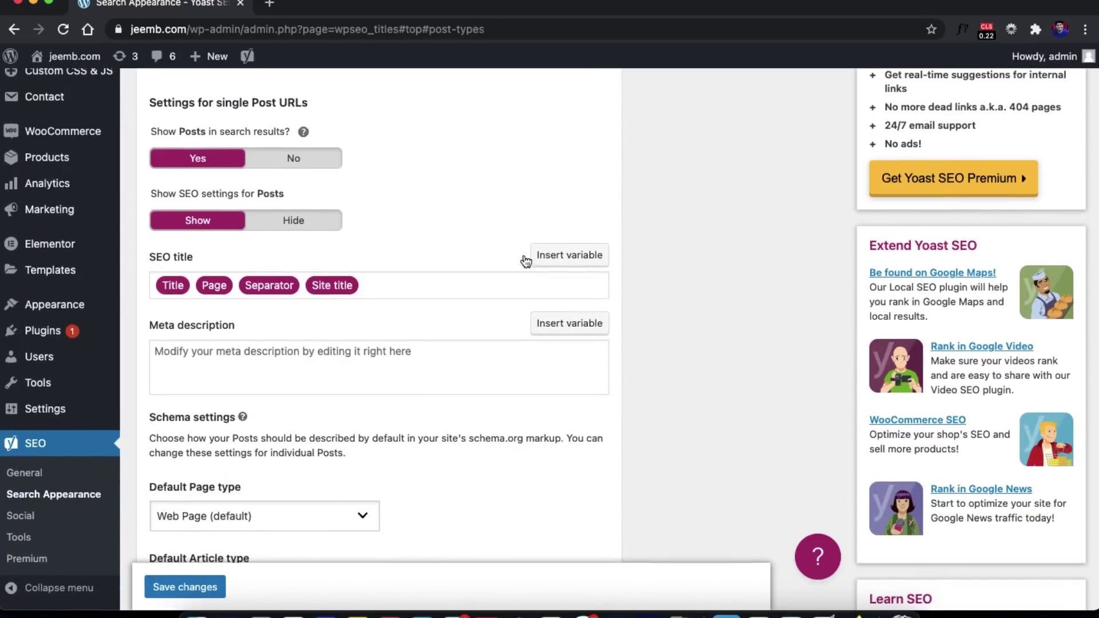
left_click(469, 294)
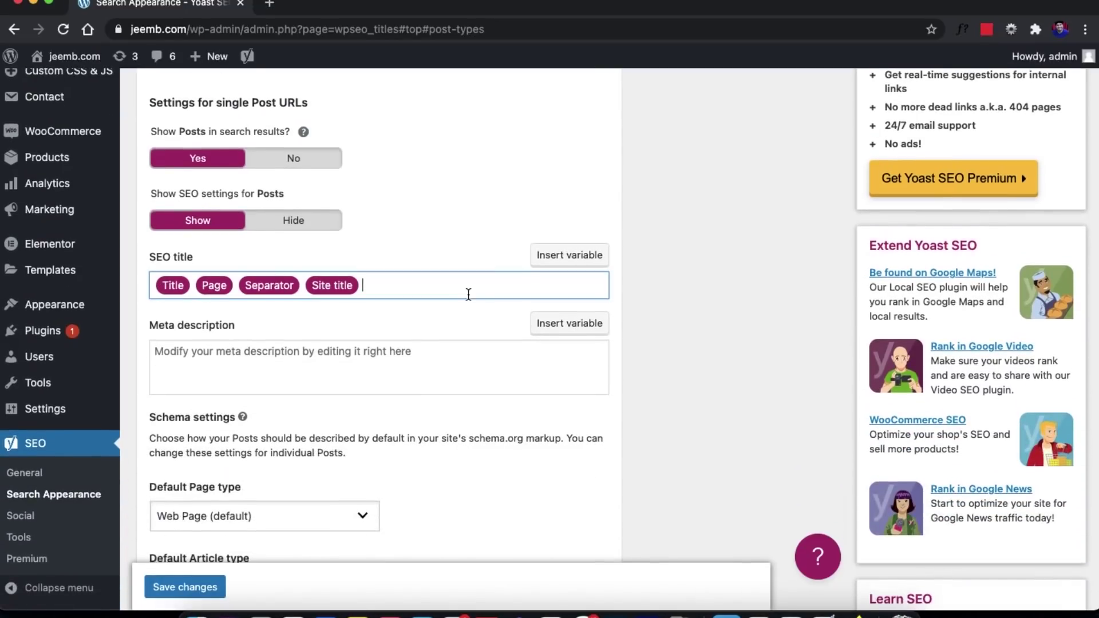
left_click(561, 259)
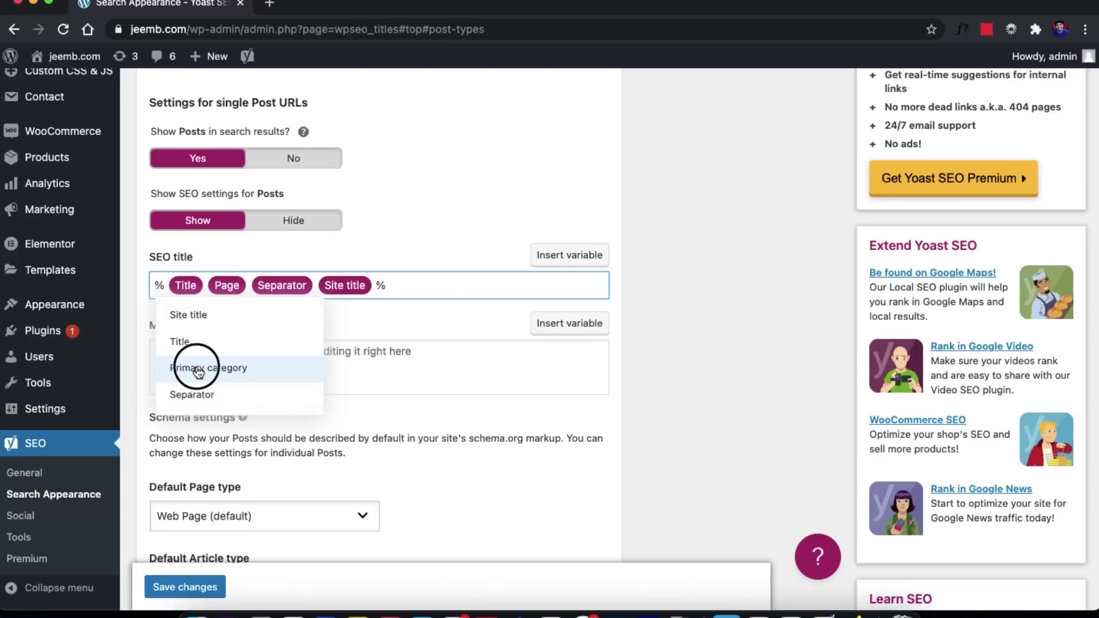
left_click(198, 370)
Step: Build the Posts meta description from the Primary category, Separator and Title variables
left_click(580, 325)
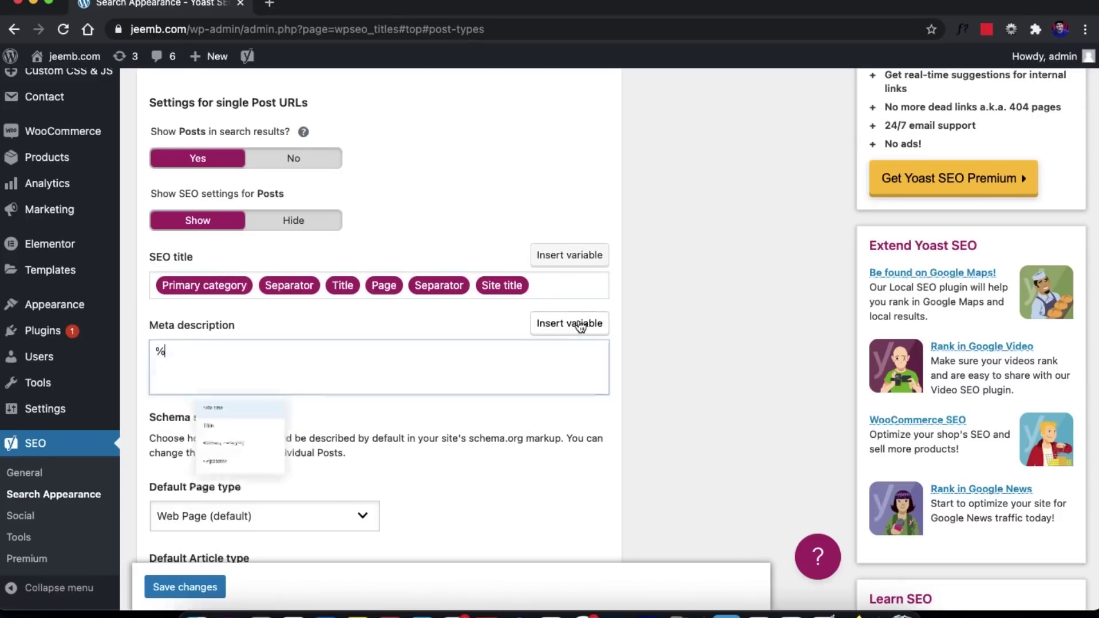
left_click(198, 448)
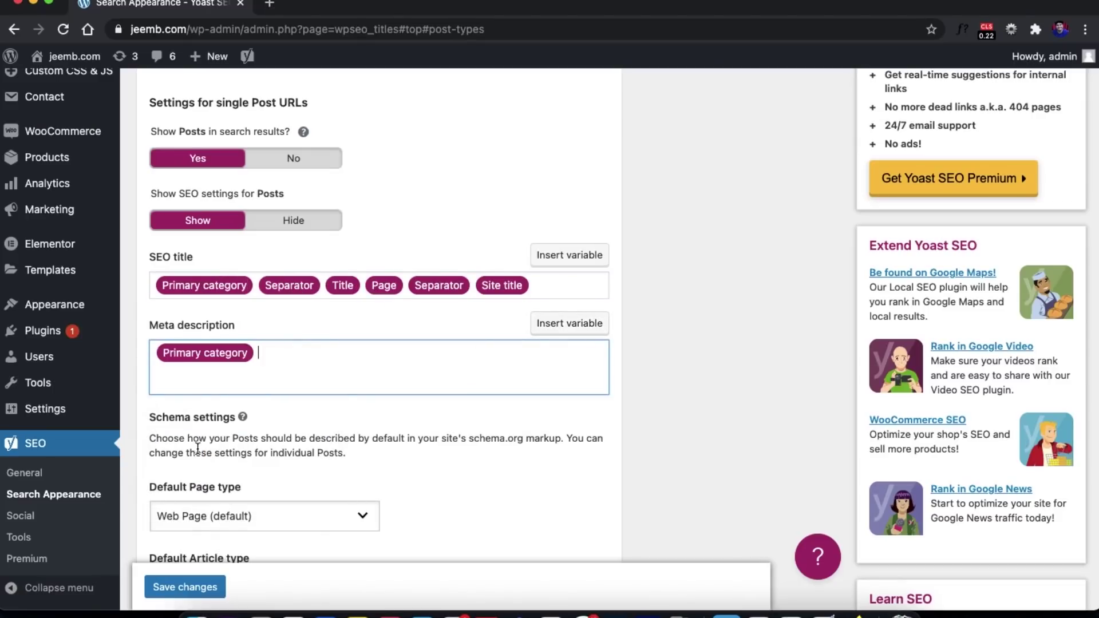
left_click(552, 325)
left_click(308, 481)
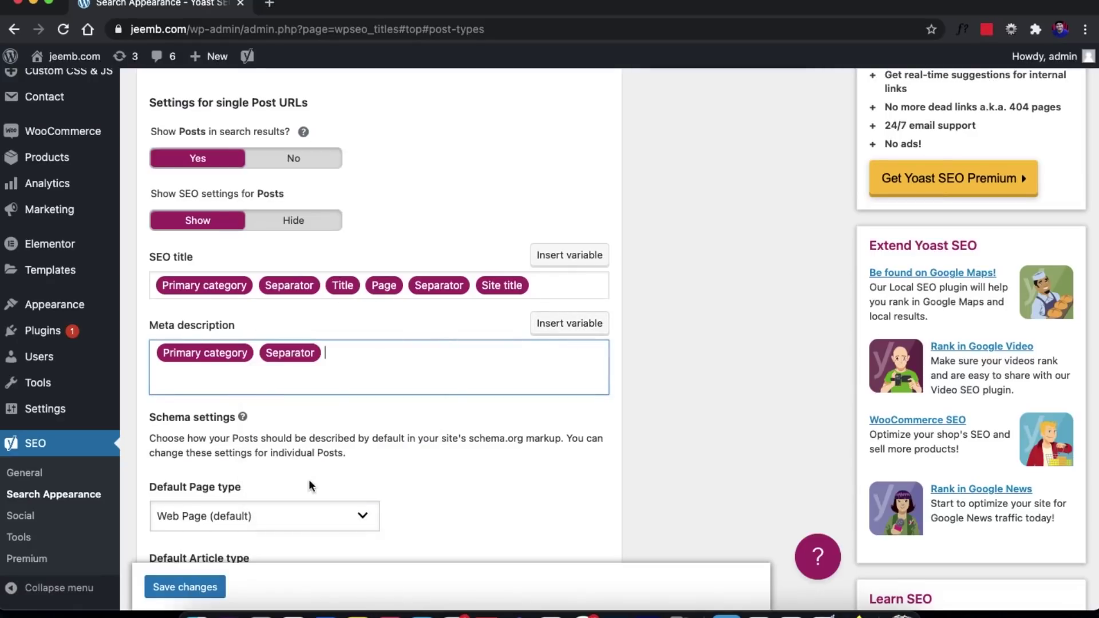
left_click(542, 325)
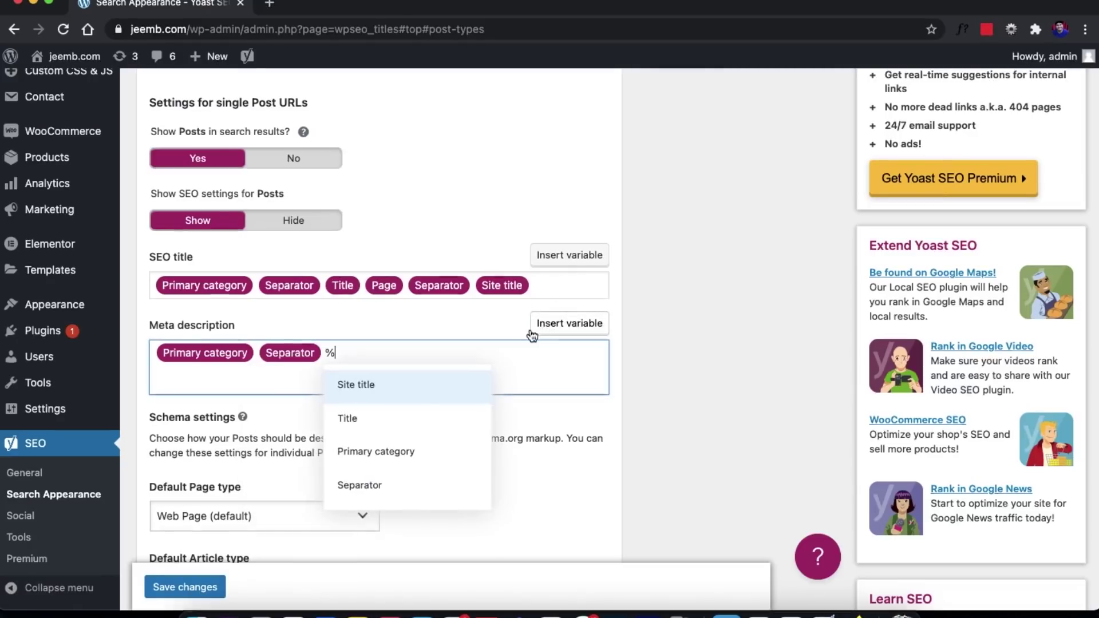
left_click(363, 419)
Step: Switch the Posts default page type to Item Page and back to Web Page (default)
scroll(428, 420, "down", 3)
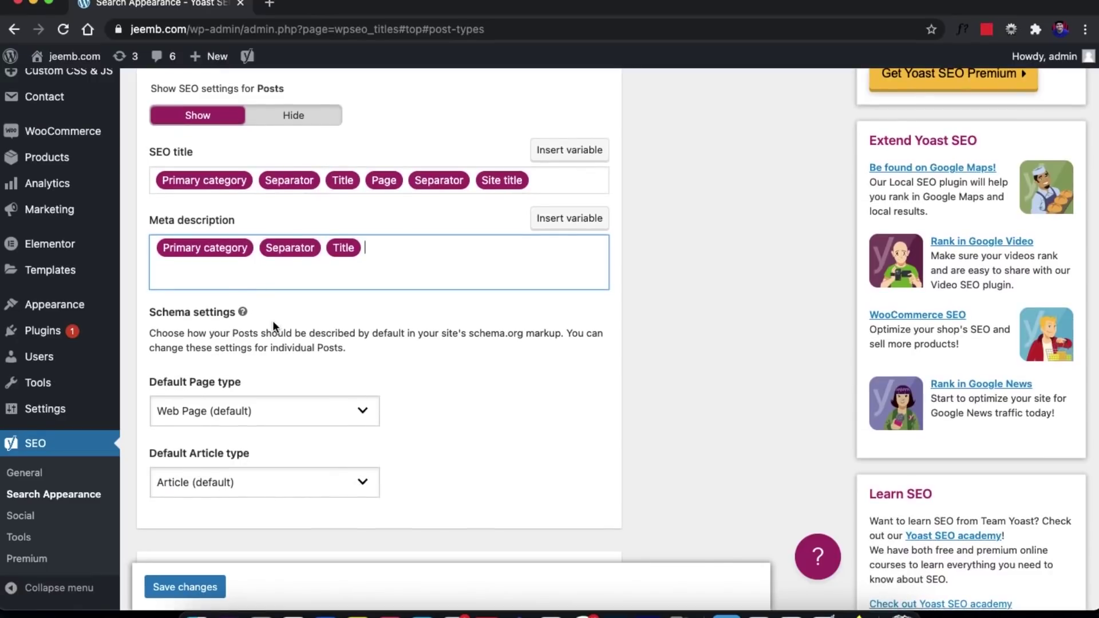
left_click(246, 416)
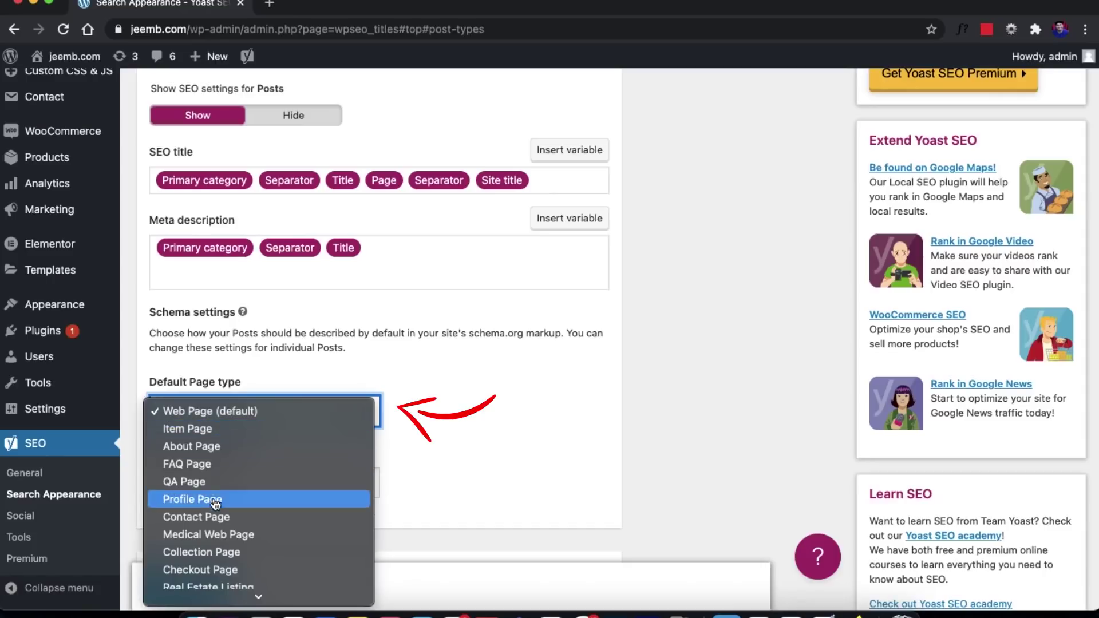
scroll(221, 532, "down", 1)
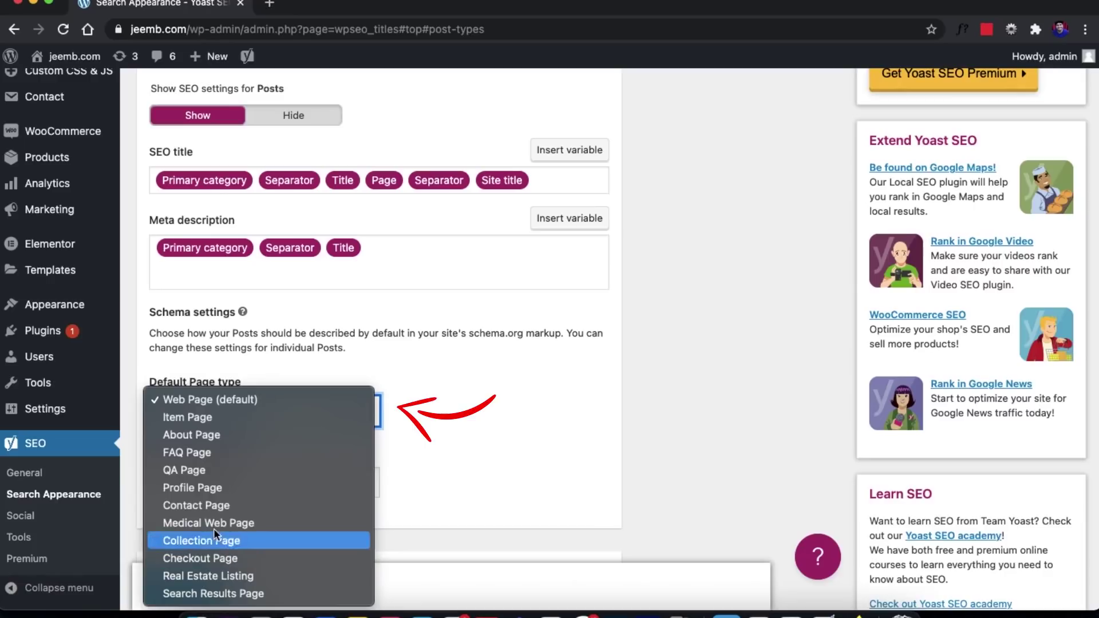
left_click(191, 422)
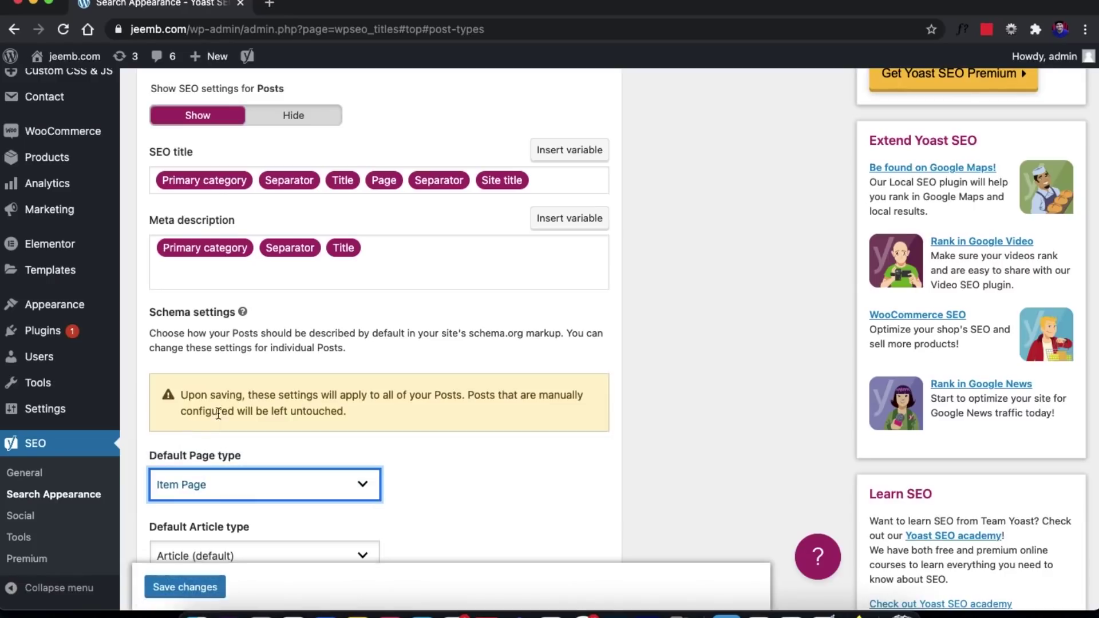
left_click(253, 490)
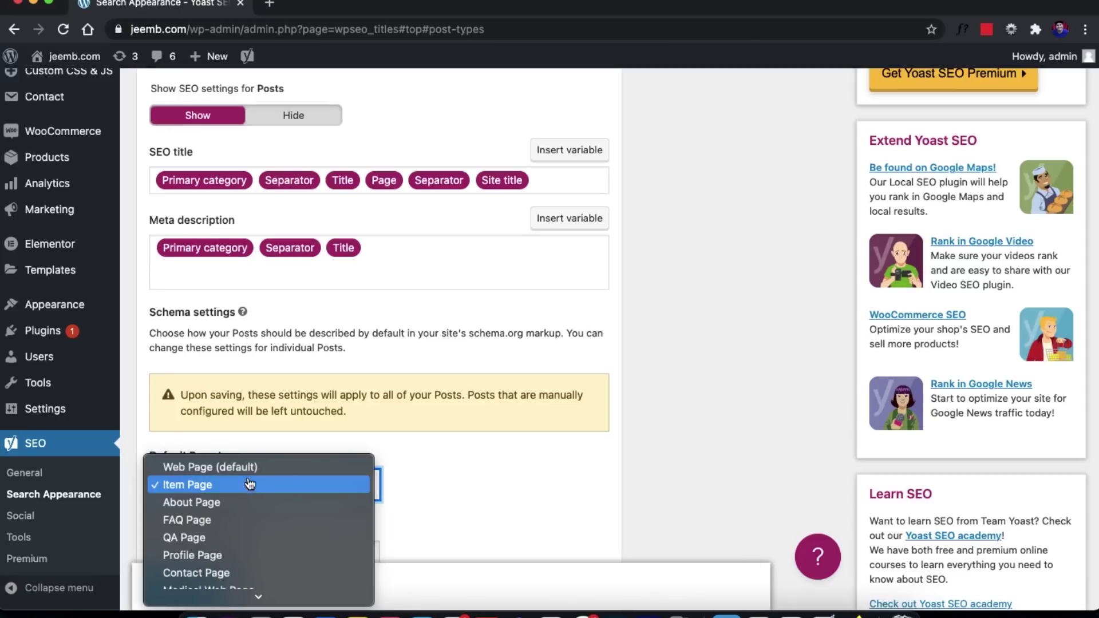
left_click(237, 468)
Step: Set the default article type for Posts to News Article
scroll(343, 469, "down", 2)
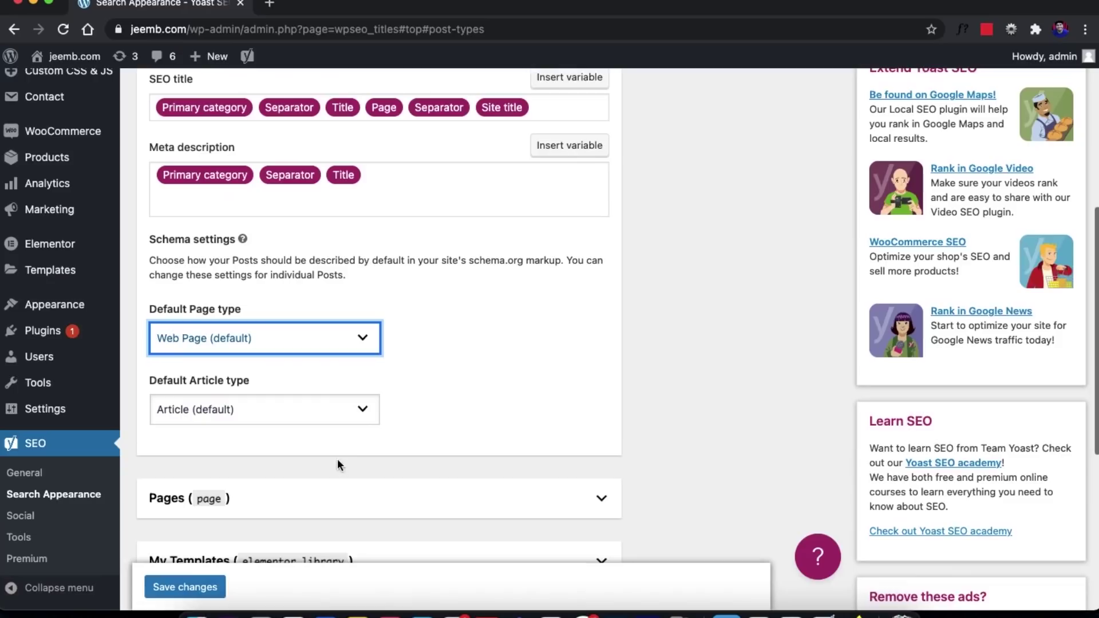
left_click(259, 419)
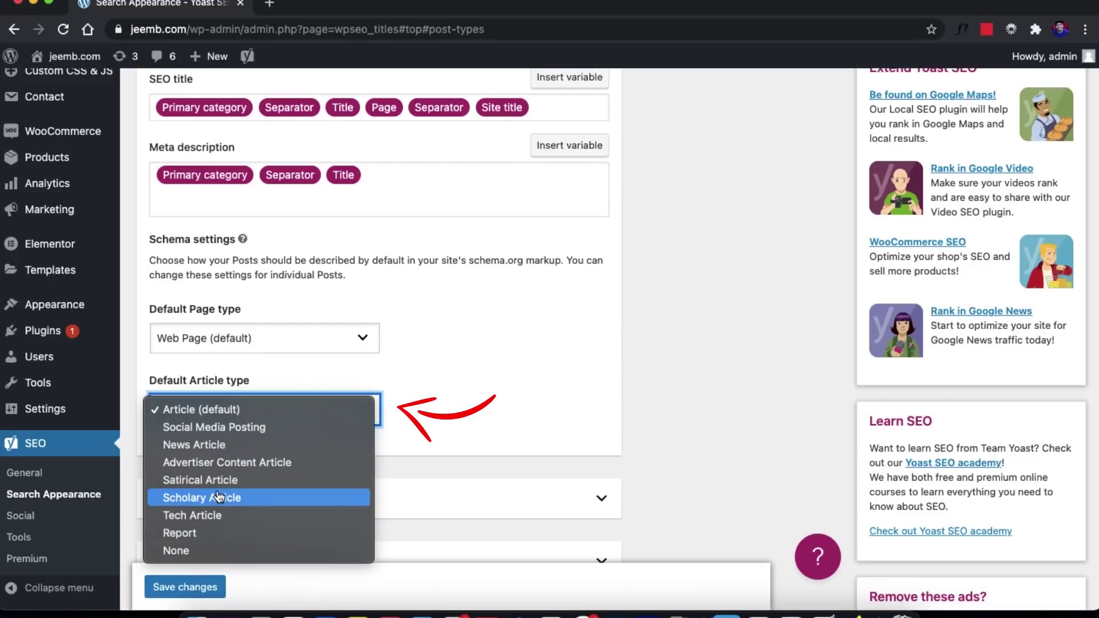
left_click(226, 445)
left_click(414, 454)
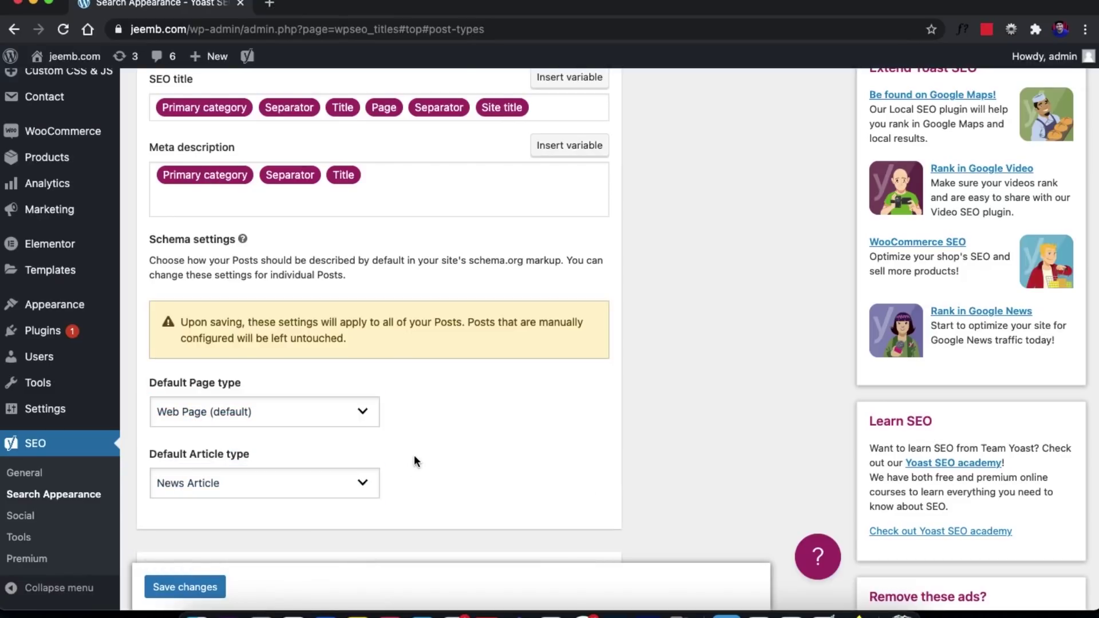
Step: Expand the Pages and My Templates sections and set the default page type for Pages to Medical Web Page
scroll(413, 455, "down", 5)
scroll(383, 321, "down", 4)
left_click(380, 304)
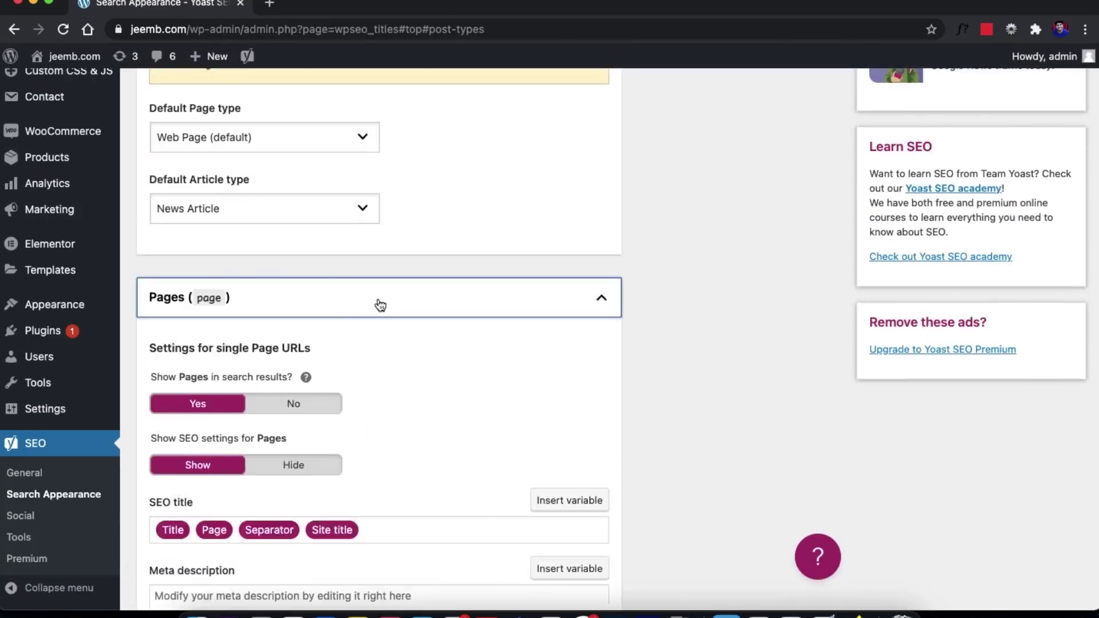
scroll(343, 332, "down", 6)
left_click(550, 337)
scroll(550, 339, "down", 4)
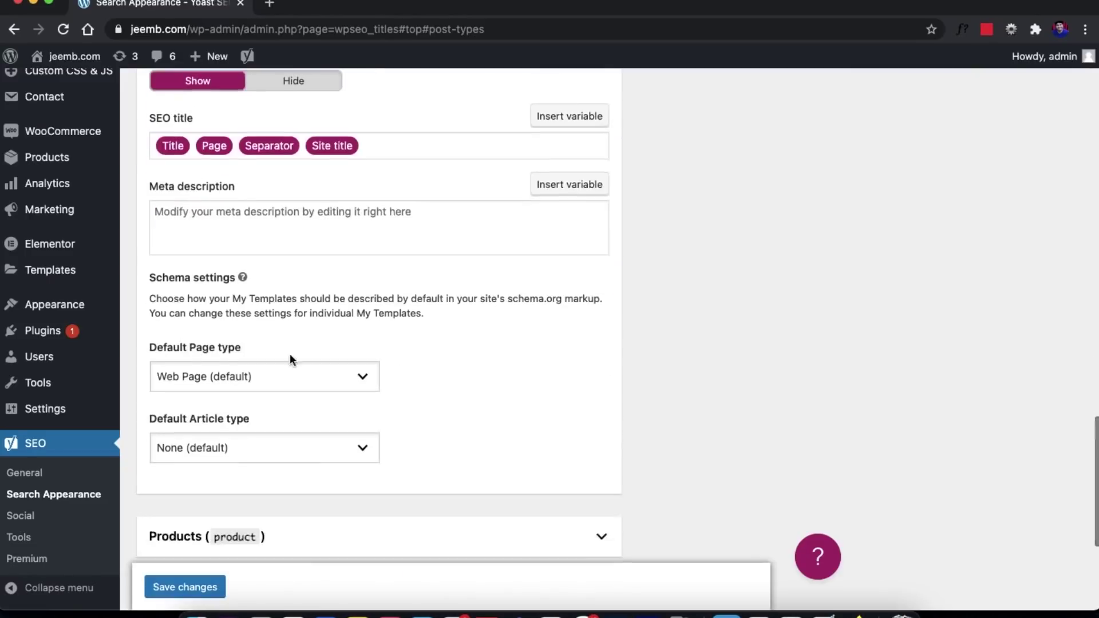
scroll(289, 353, "up", 9)
left_click(265, 324)
left_click(240, 446)
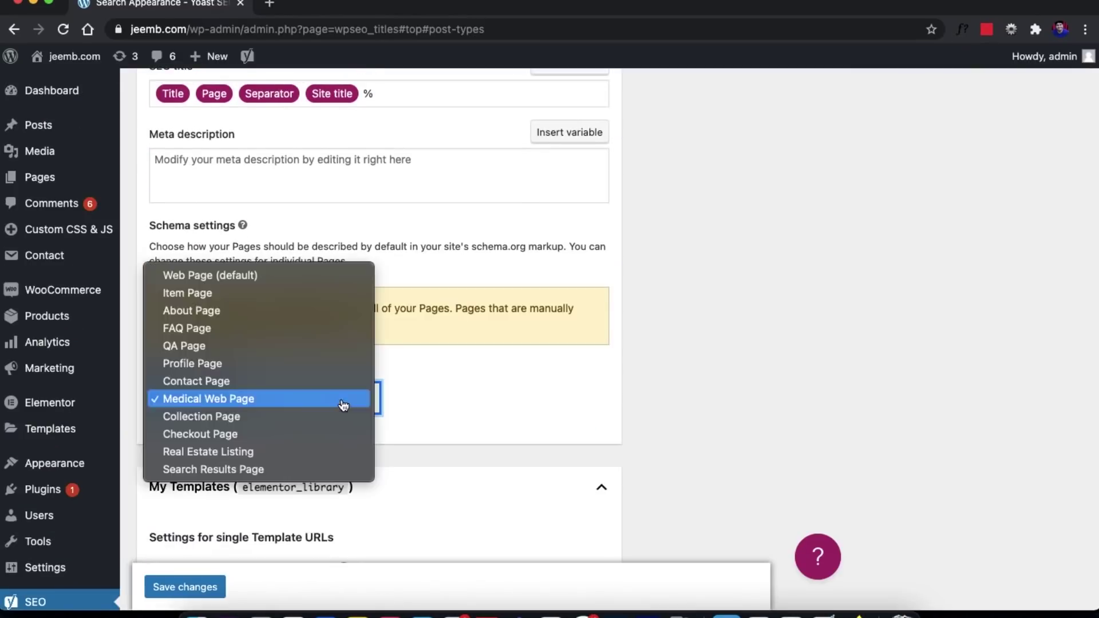
Step: Set the default page type for Products to Collection Page and save the content type settings
scroll(468, 424, "down", 12)
scroll(433, 452, "down", 6)
left_click(246, 446)
left_click(315, 541)
scroll(348, 462, "down", 3)
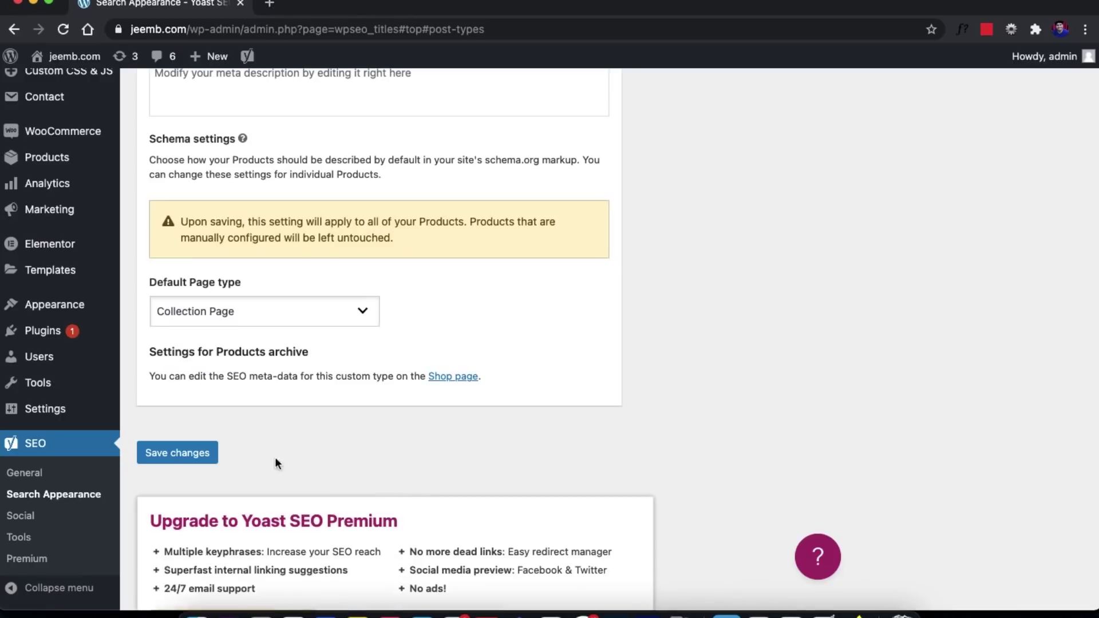
left_click(192, 455)
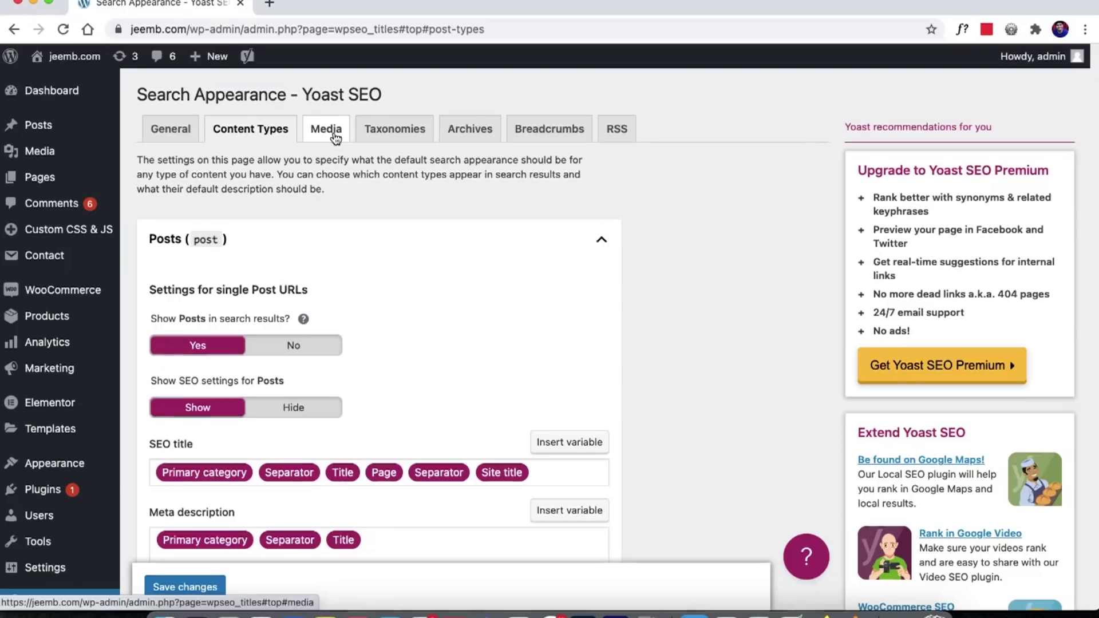
Step: Check the media attachment redirect setting, and under Taxonomies switch showing Categories in search results to No and back to Yes
left_click(335, 137)
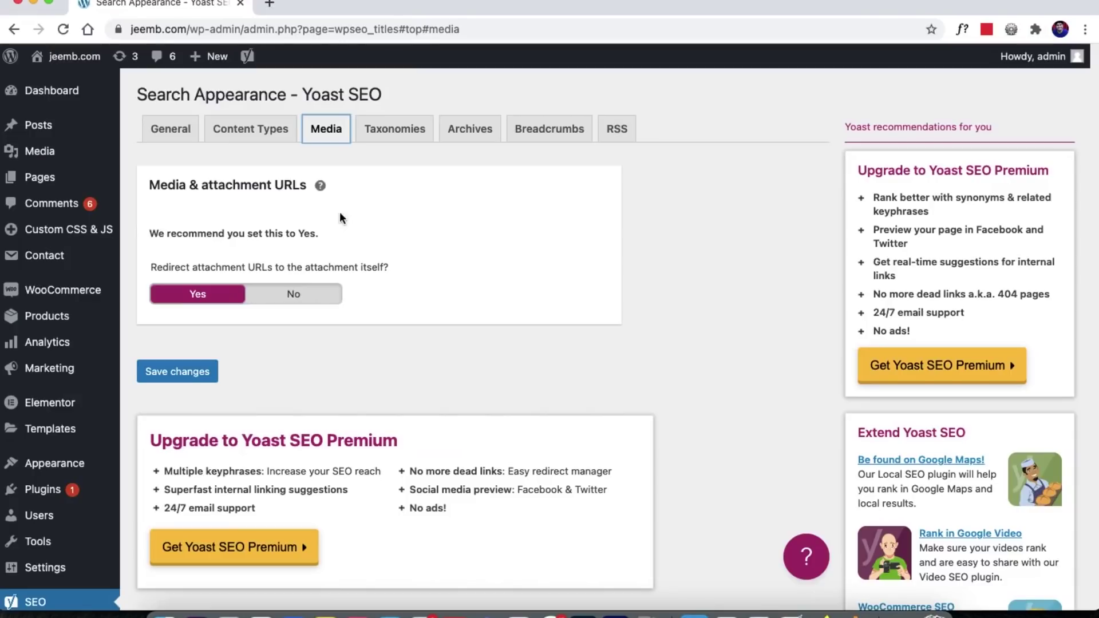
left_click(393, 140)
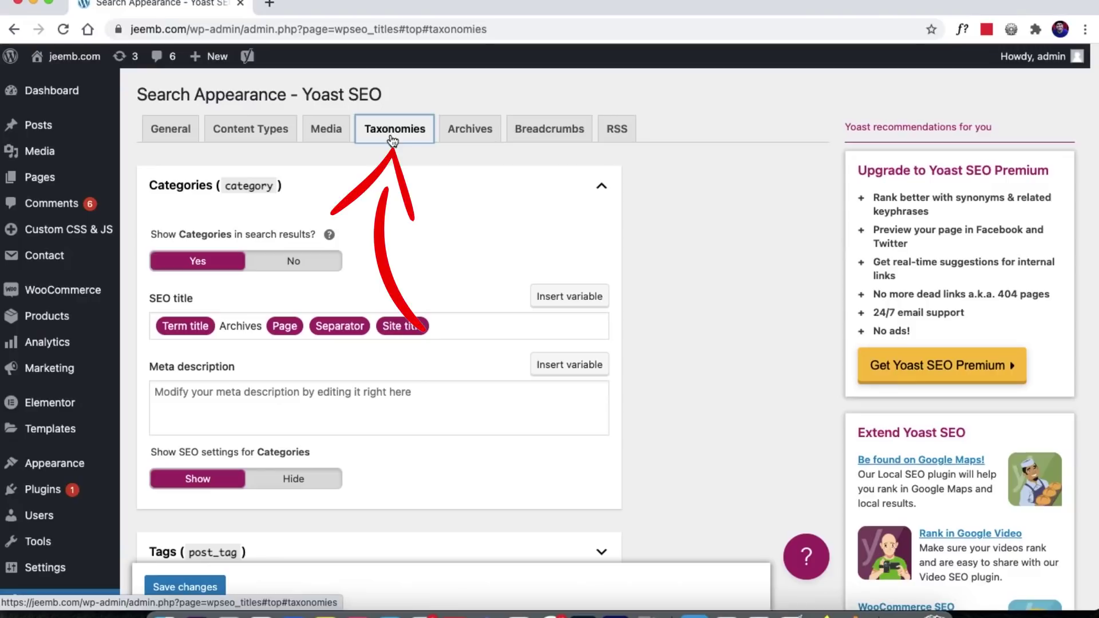
left_click(295, 263)
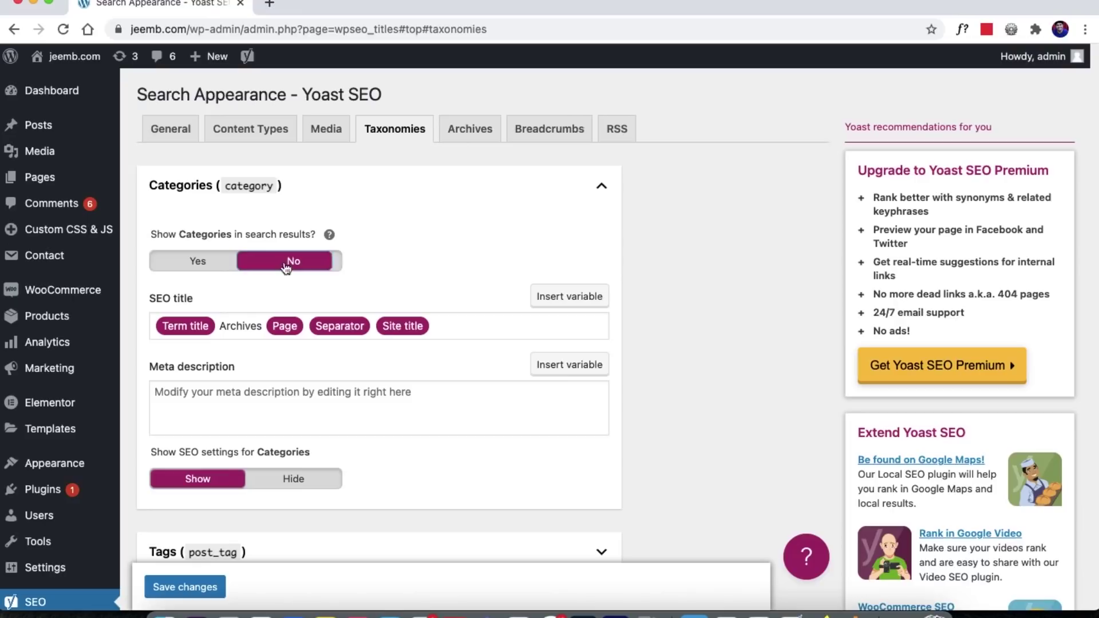
left_click(223, 267)
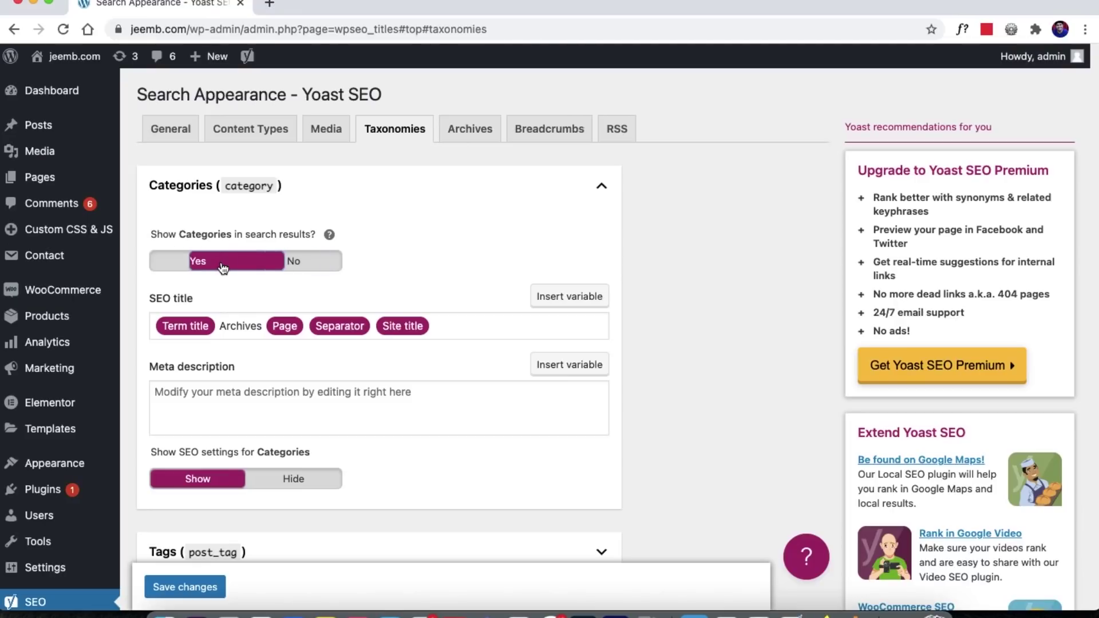
Step: Browse the variables available for the Categories SEO title and close the list without choosing one
scroll(451, 258, "down", 1)
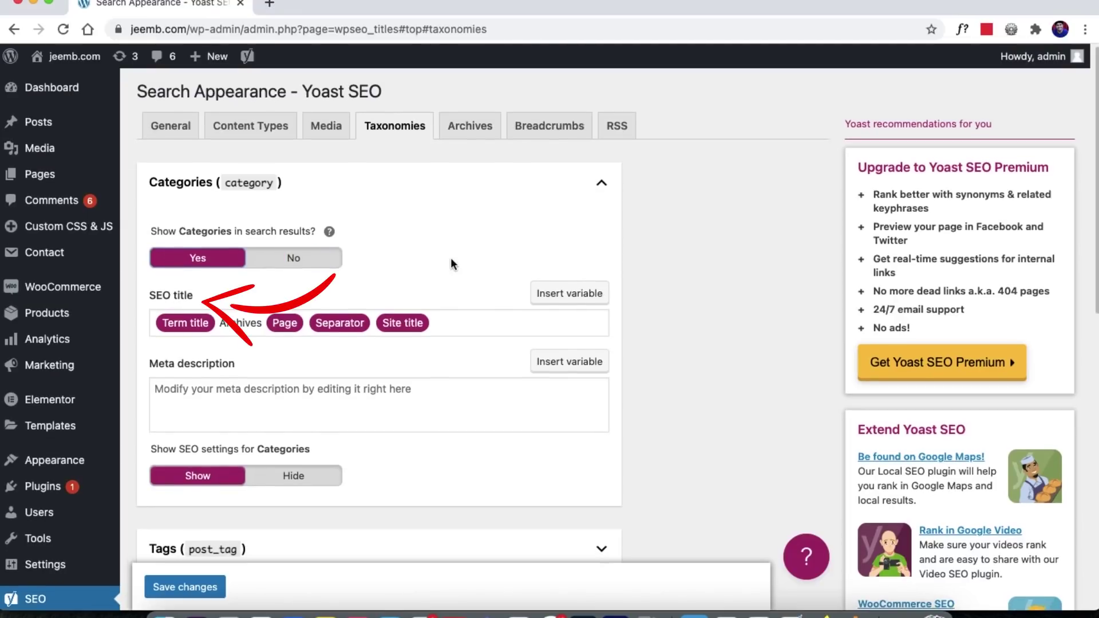
left_click(457, 335)
left_click(576, 293)
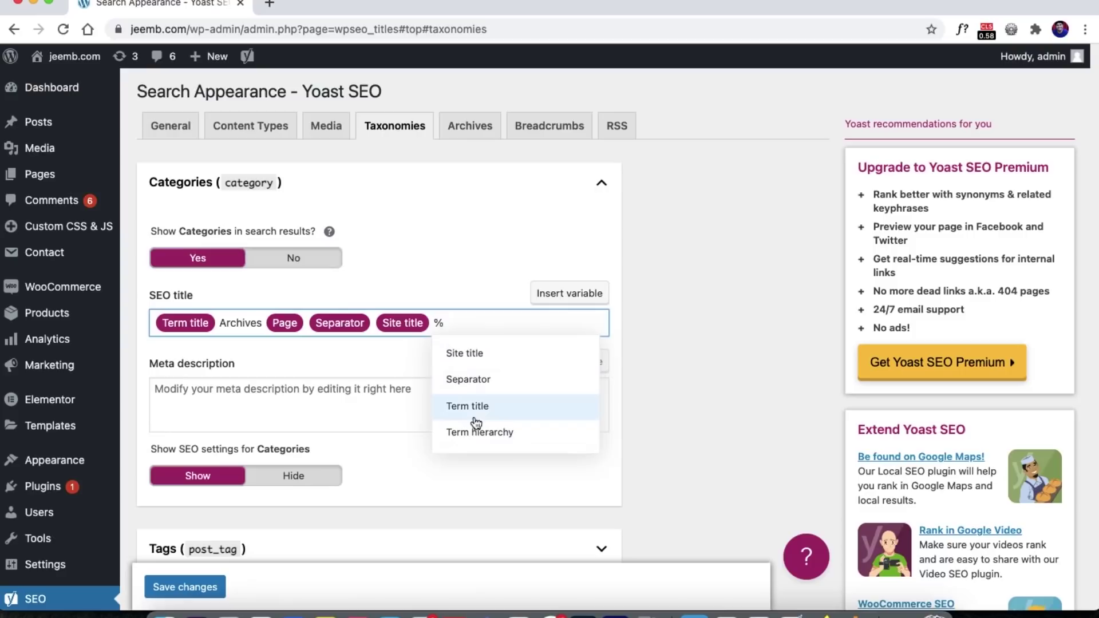
left_click(469, 264)
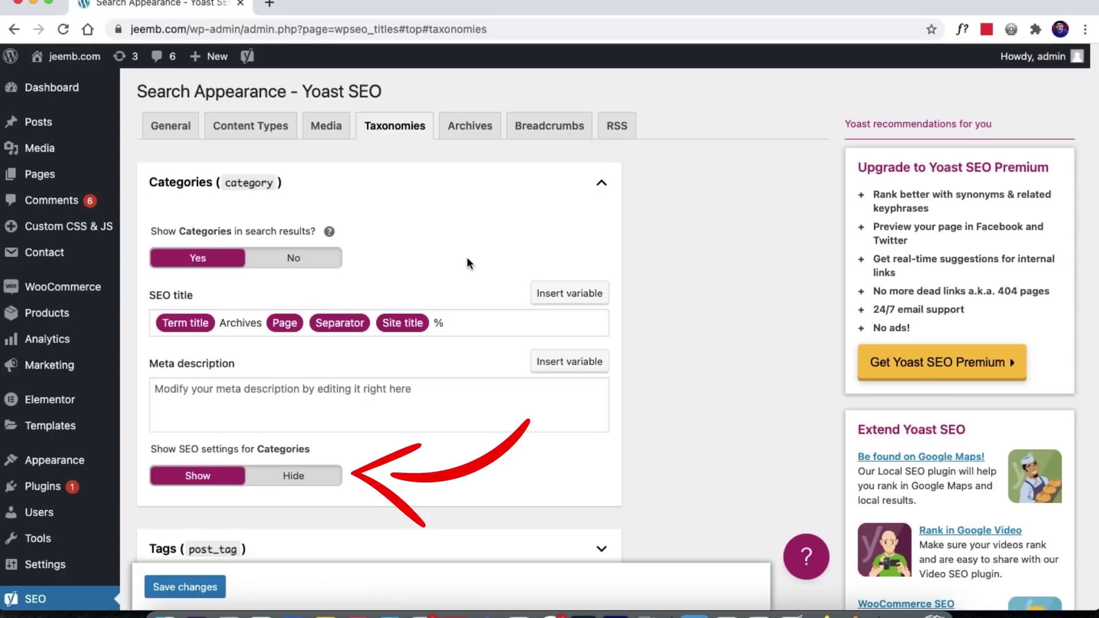
Step: Expand the Tags and Formats taxonomy sections and review their search appearance settings
scroll(468, 263, "down", 3)
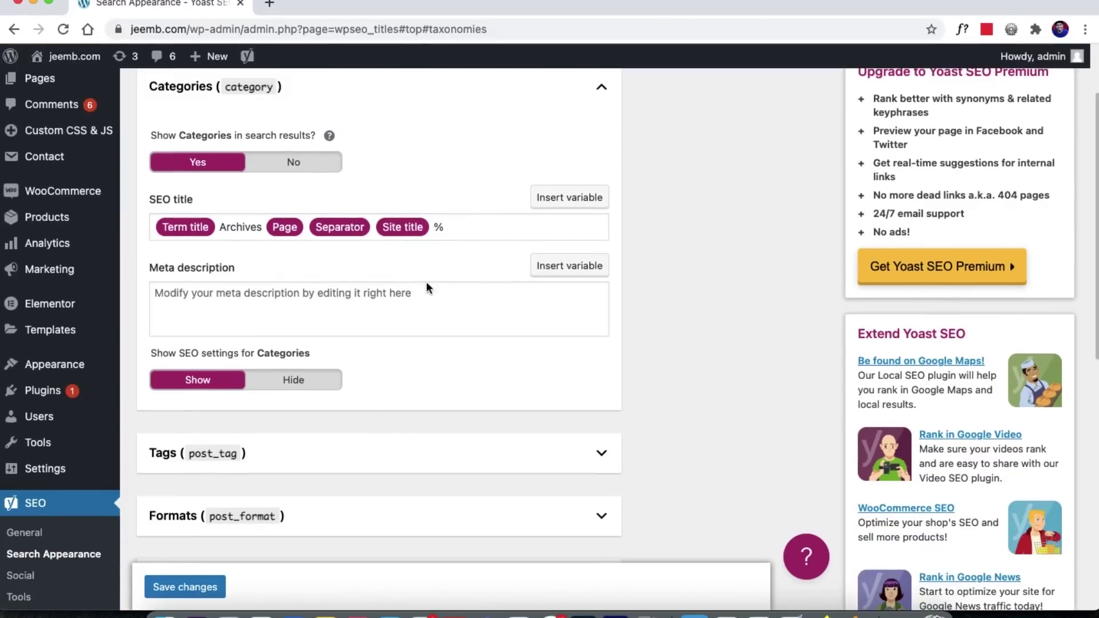
scroll(326, 332, "down", 3)
left_click(331, 370)
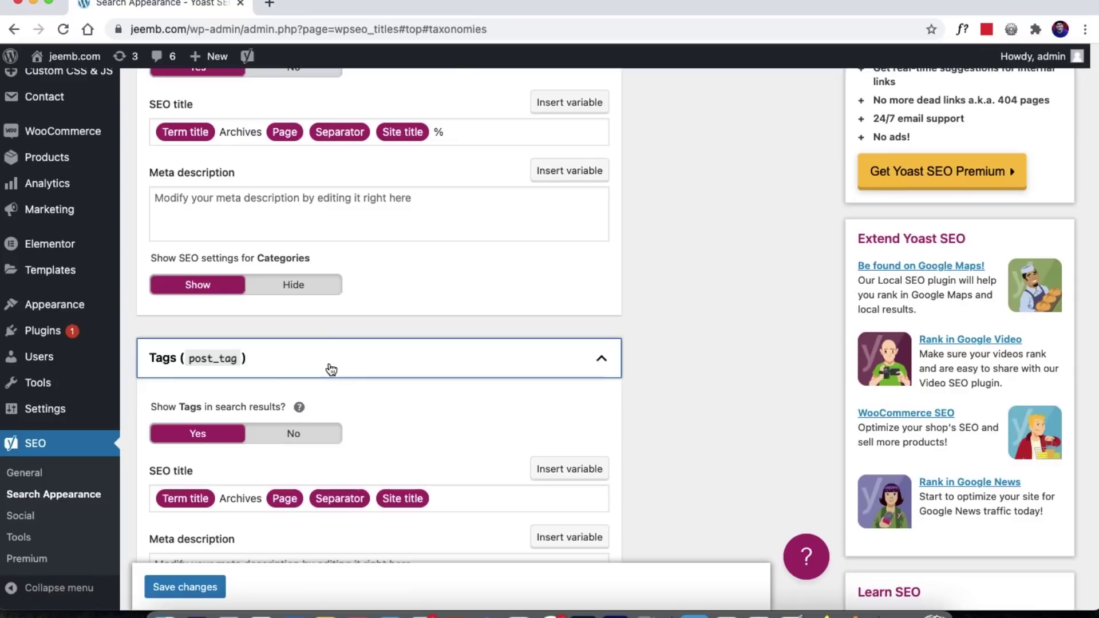
scroll(445, 409, "down", 3)
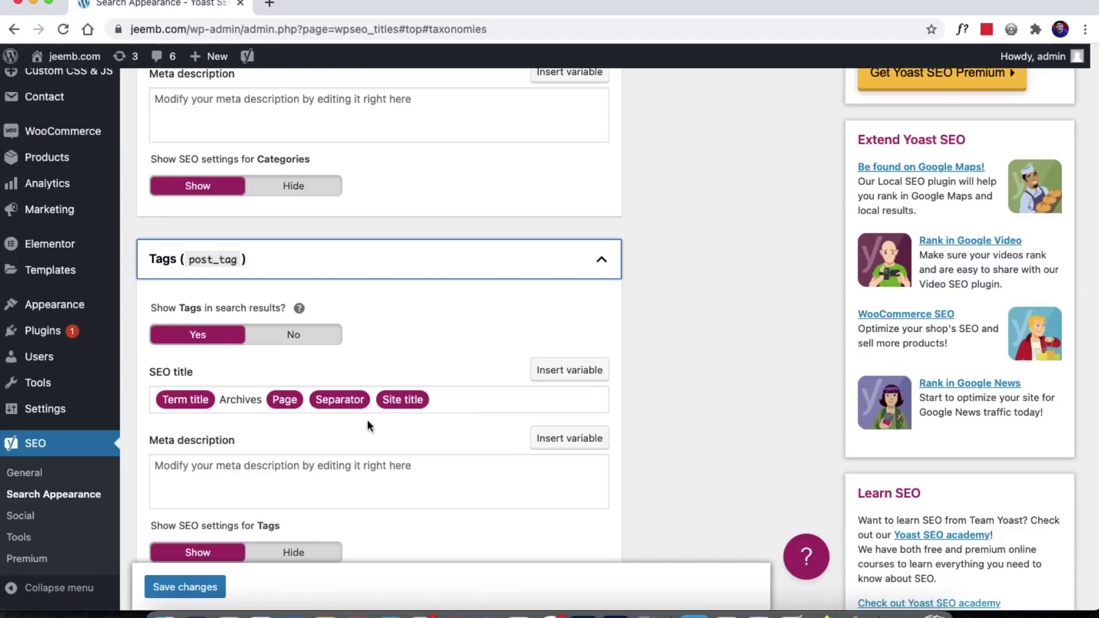
scroll(245, 363, "down", 5)
left_click(400, 425)
scroll(264, 401, "down", 2)
Step: Check the Product tags section and the help for removing the categories prefix, and save the taxonomy settings
scroll(351, 397, "down", 5)
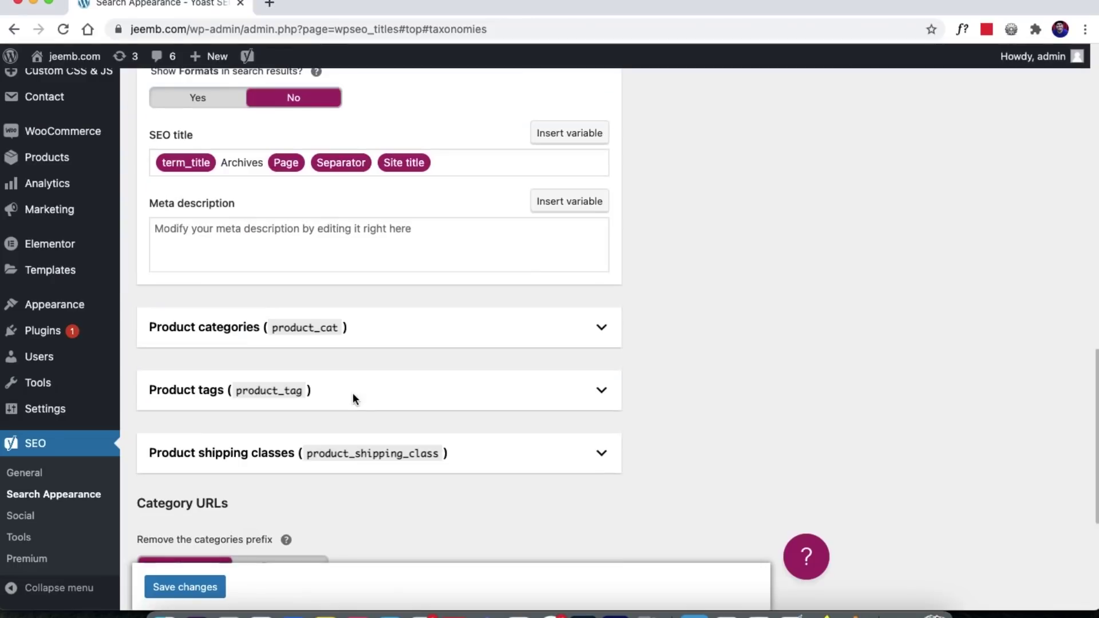
left_click(363, 388)
left_click(363, 388)
scroll(211, 292, "down", 5)
left_click(287, 274)
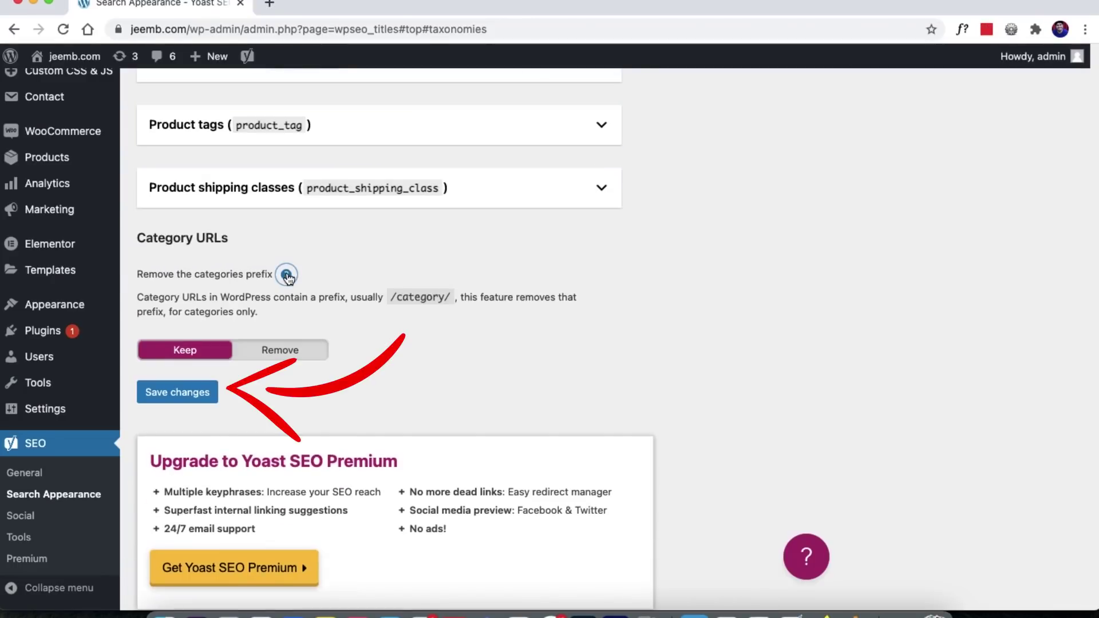
left_click(286, 274)
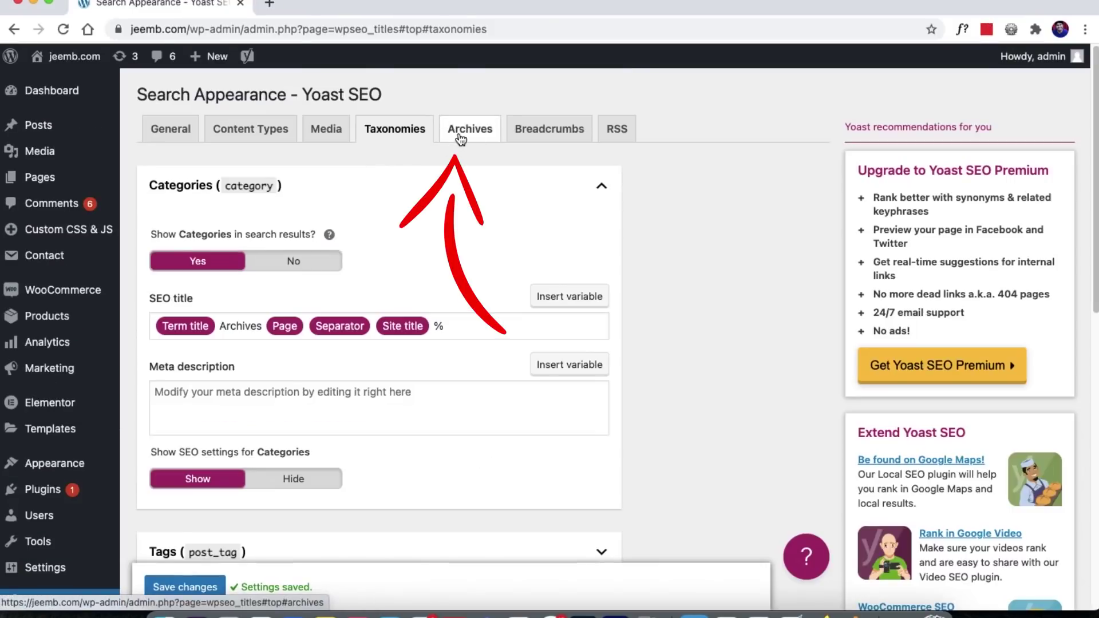
Step: Review the author archives settings and expand the date archives settings to examine their search visibility, SEO title and meta description
left_click(460, 136)
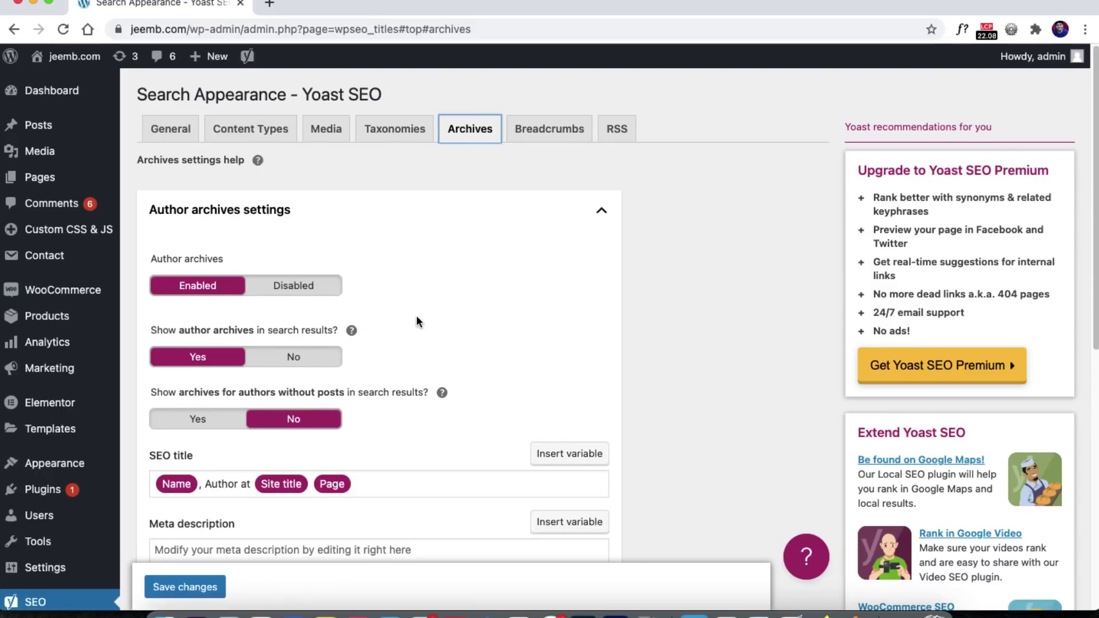
scroll(417, 321, "down", 2)
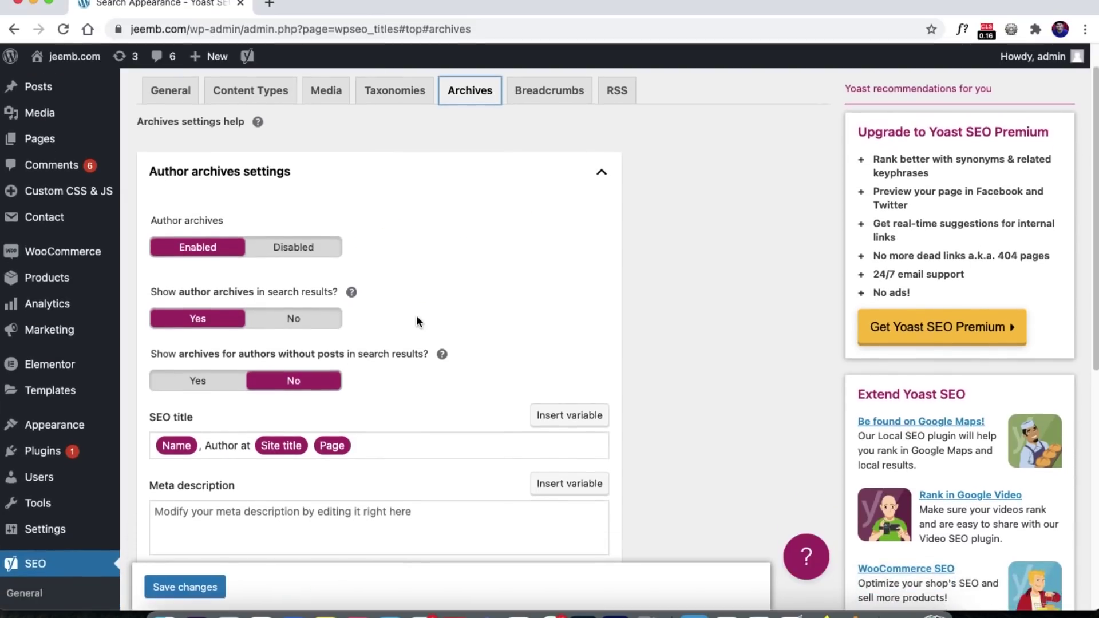
scroll(417, 320, "down", 4)
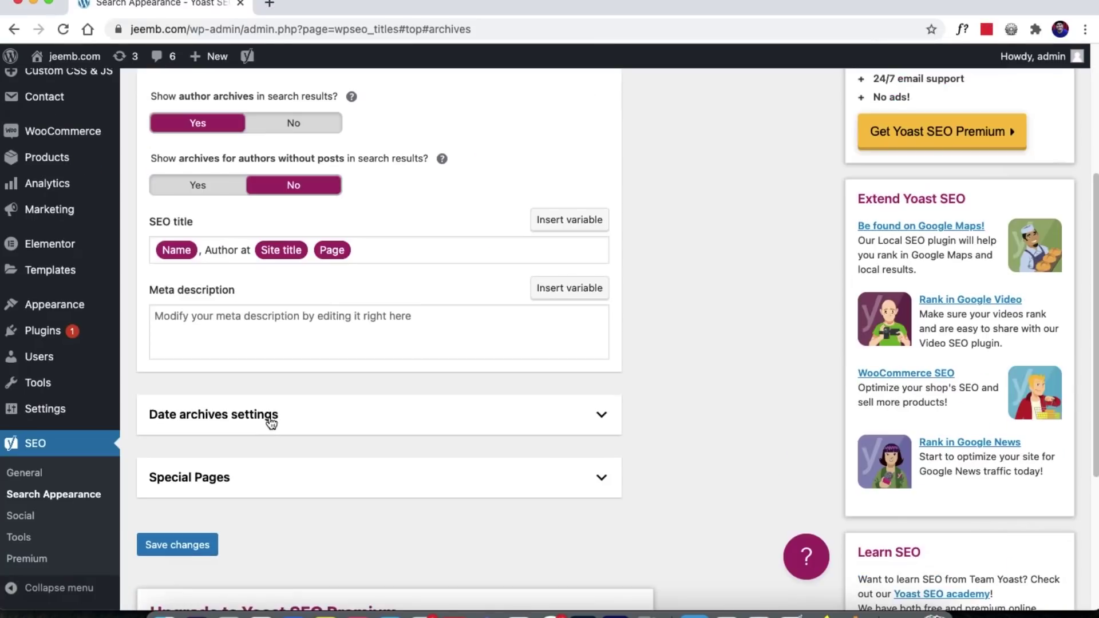
left_click(270, 417)
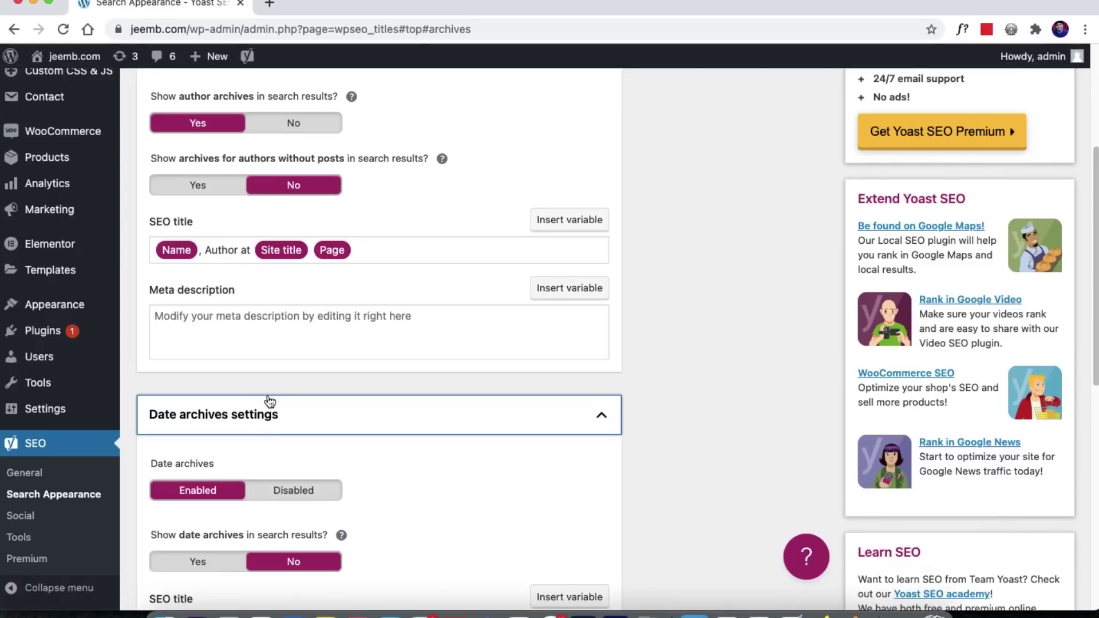
scroll(265, 389, "down", 1)
scroll(265, 389, "down", 2)
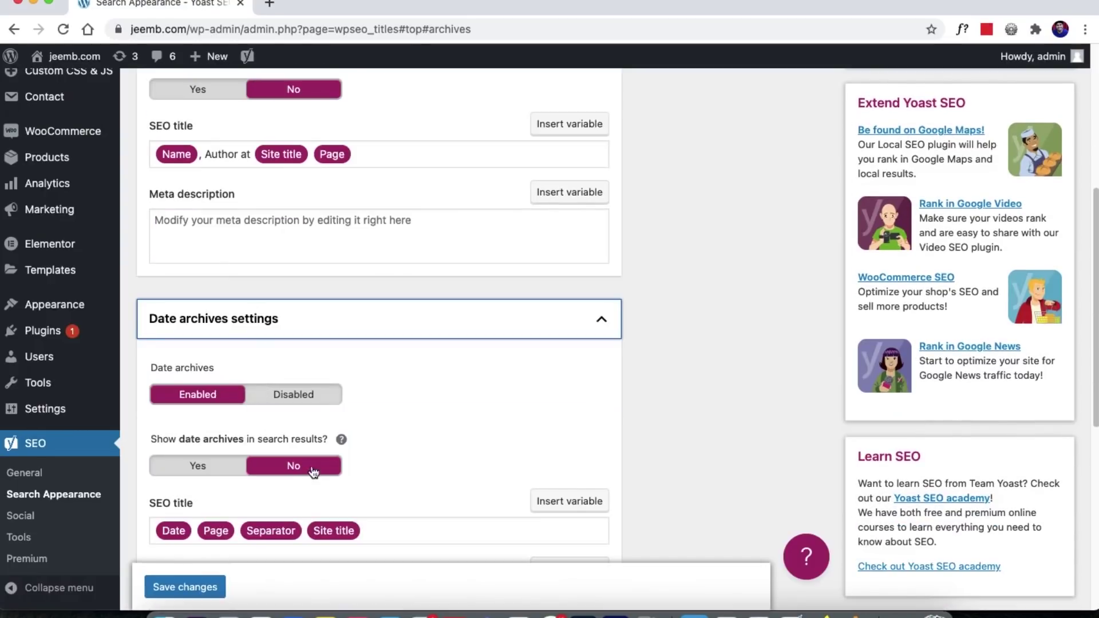
scroll(340, 439, "down", 3)
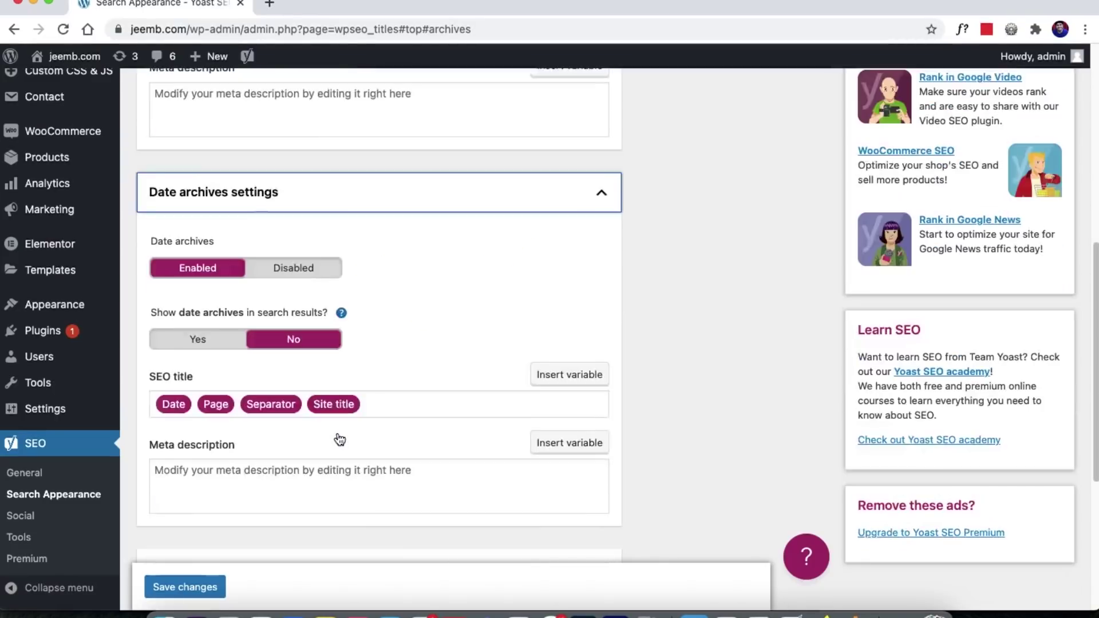
scroll(536, 328, "up", 15)
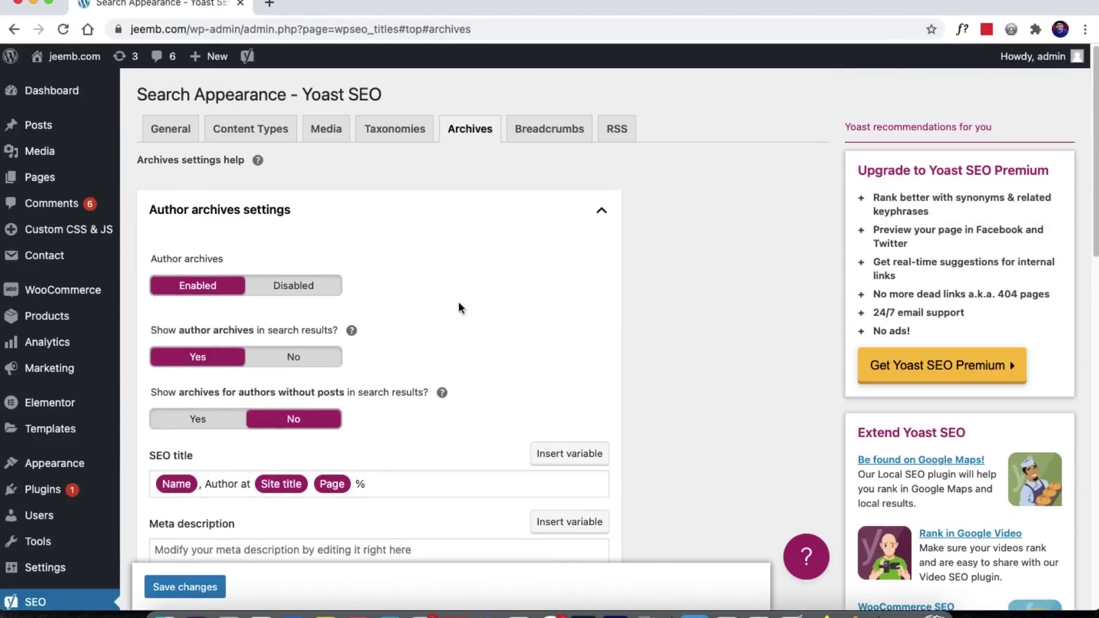
Step: Go through the breadcrumbs settings: separator, homepage anchor text, path prefix, archive prefix, search page prefix and 404 page breadcrumb
left_click(553, 142)
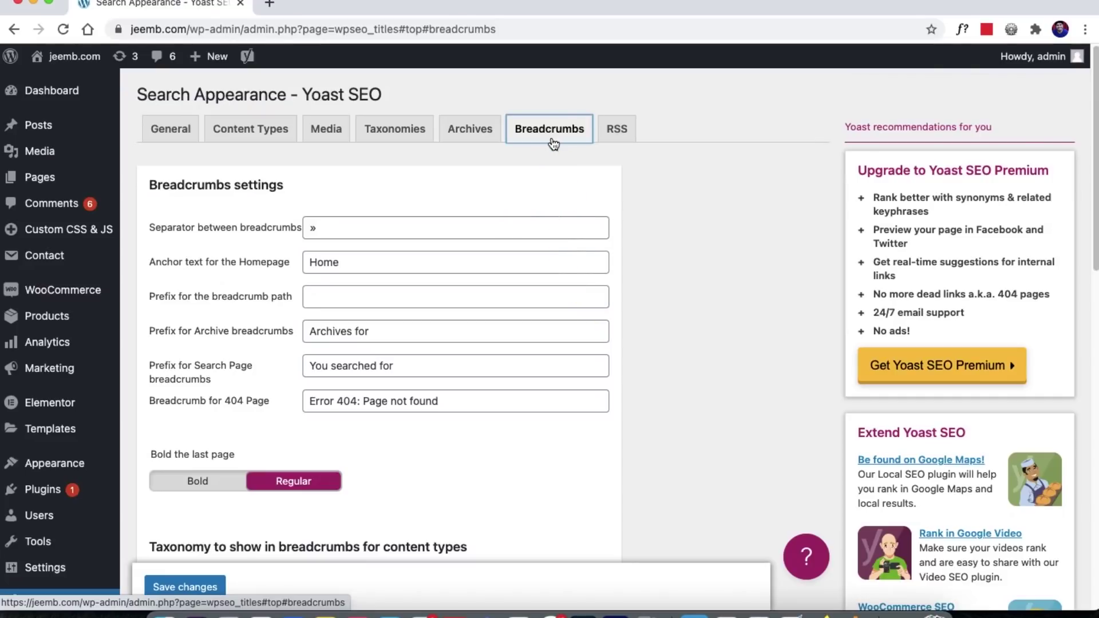
left_click(339, 227)
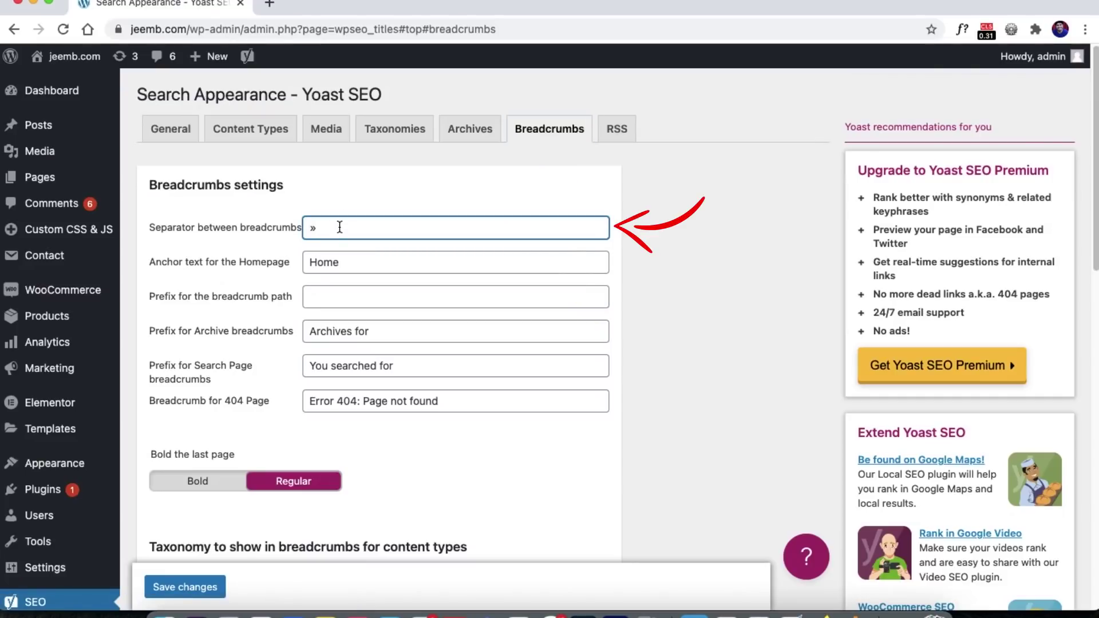
left_click(394, 259)
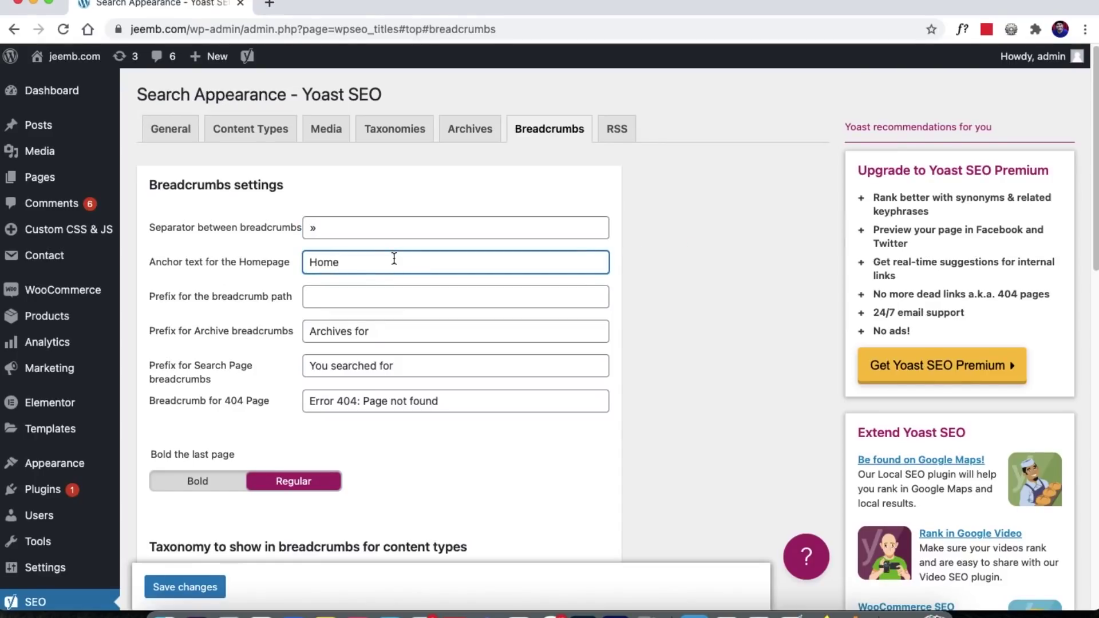
left_click(348, 296)
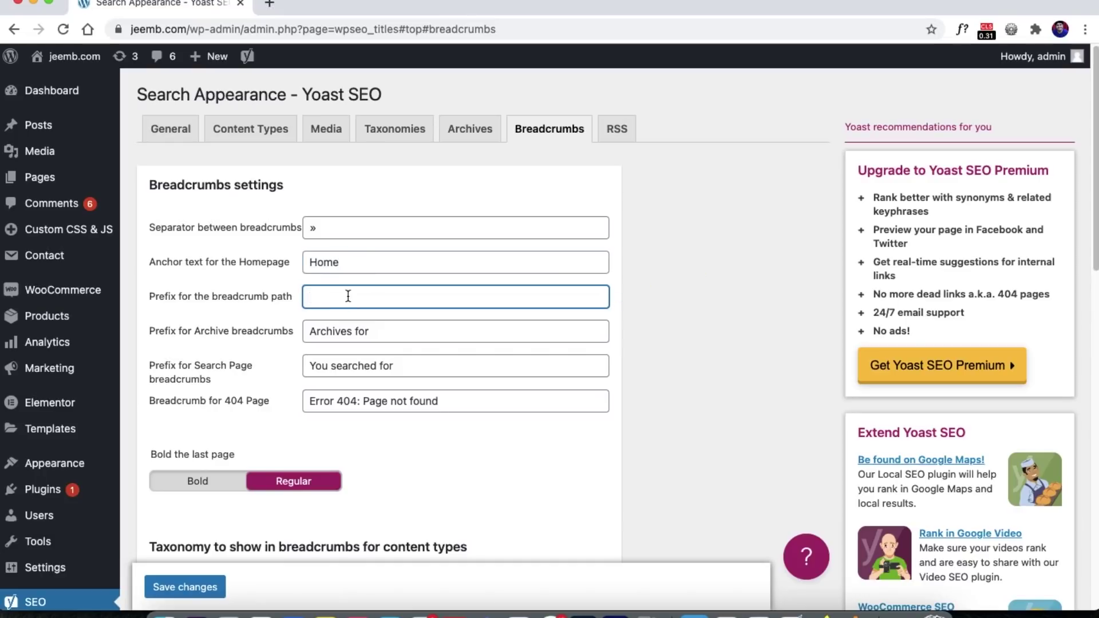
left_click(397, 329)
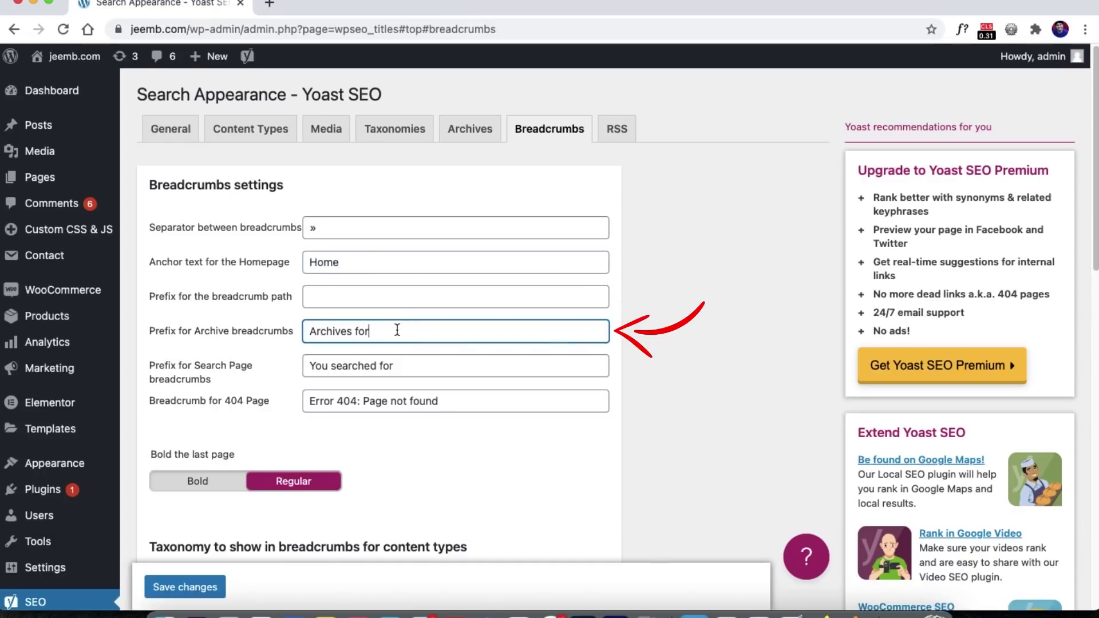
left_click(452, 366)
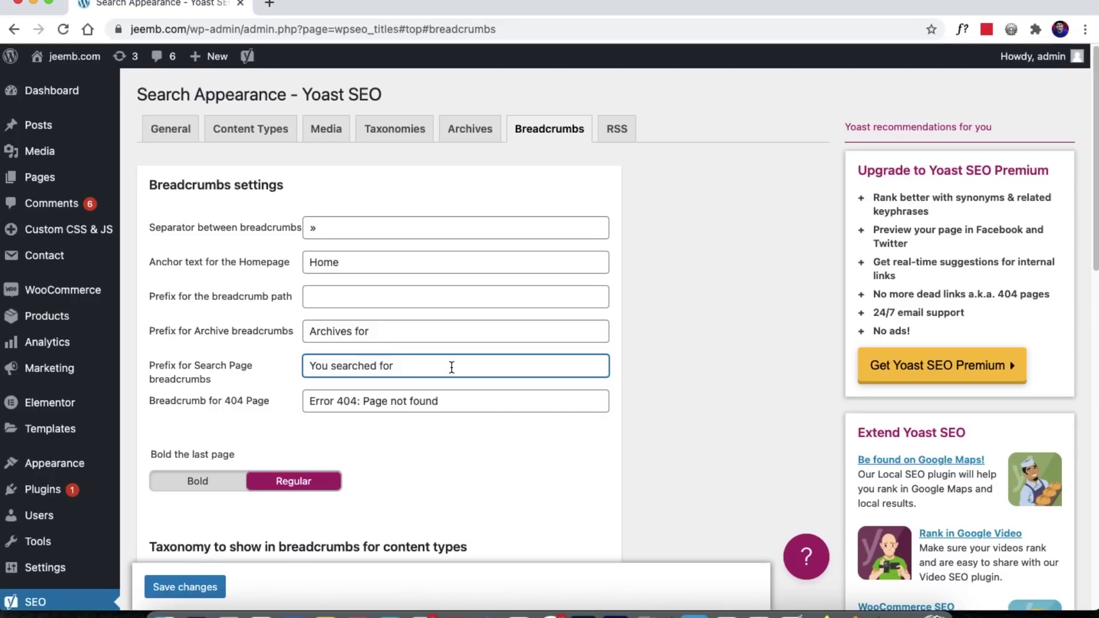
left_click(486, 404)
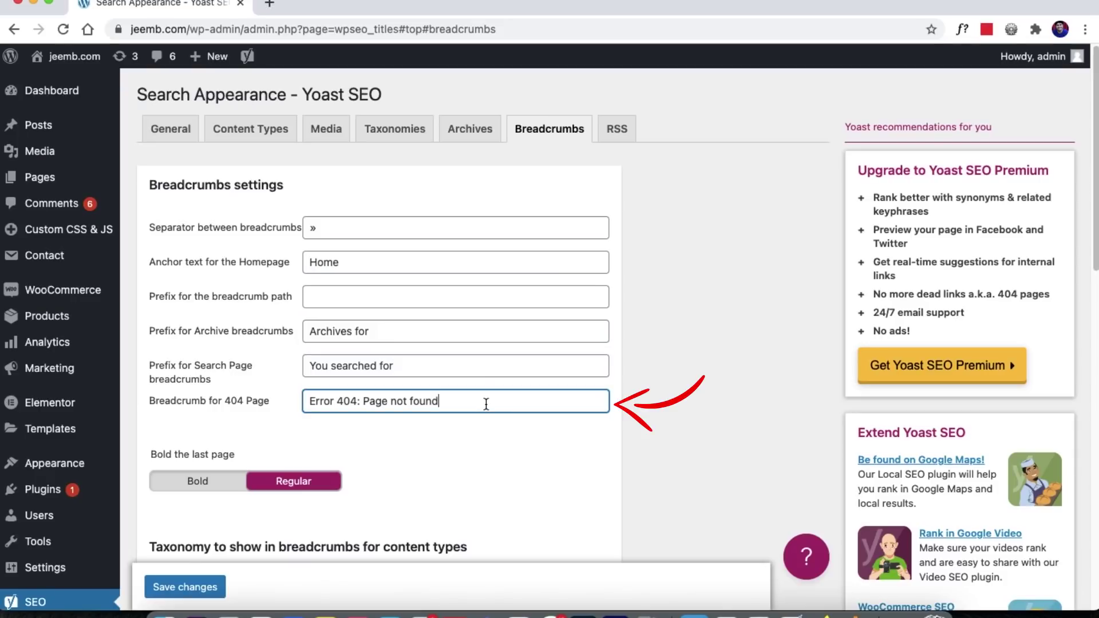
Step: Review the last-page bold setting and the taxonomy choices for Posts and Products breadcrumbs, leaving both at None
scroll(458, 395, "down", 1)
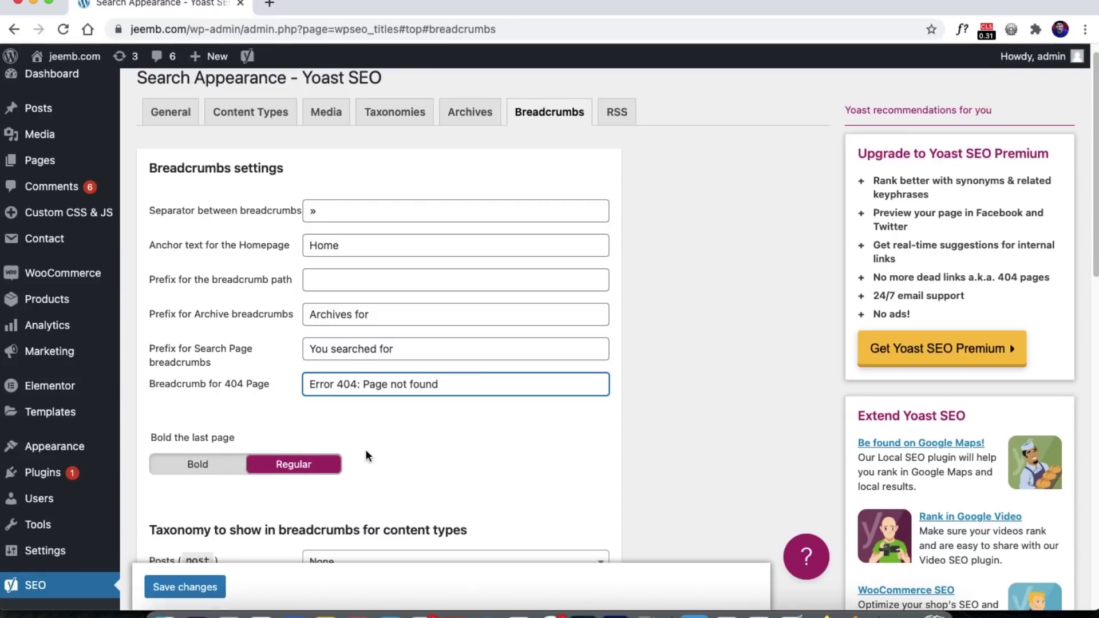
scroll(342, 388, "down", 5)
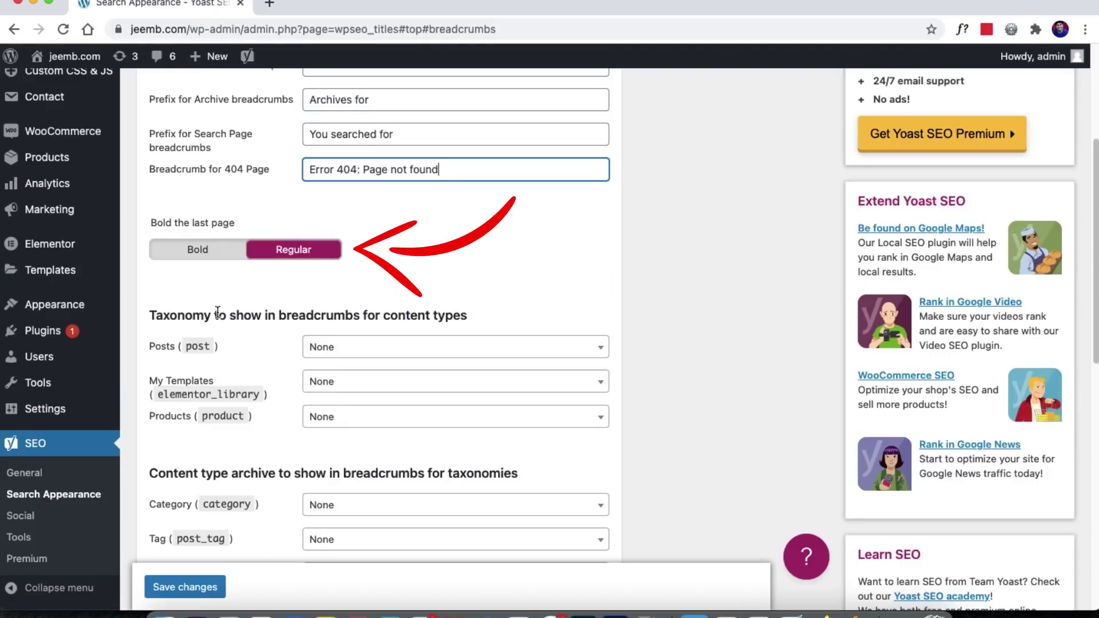
scroll(224, 301, "down", 1)
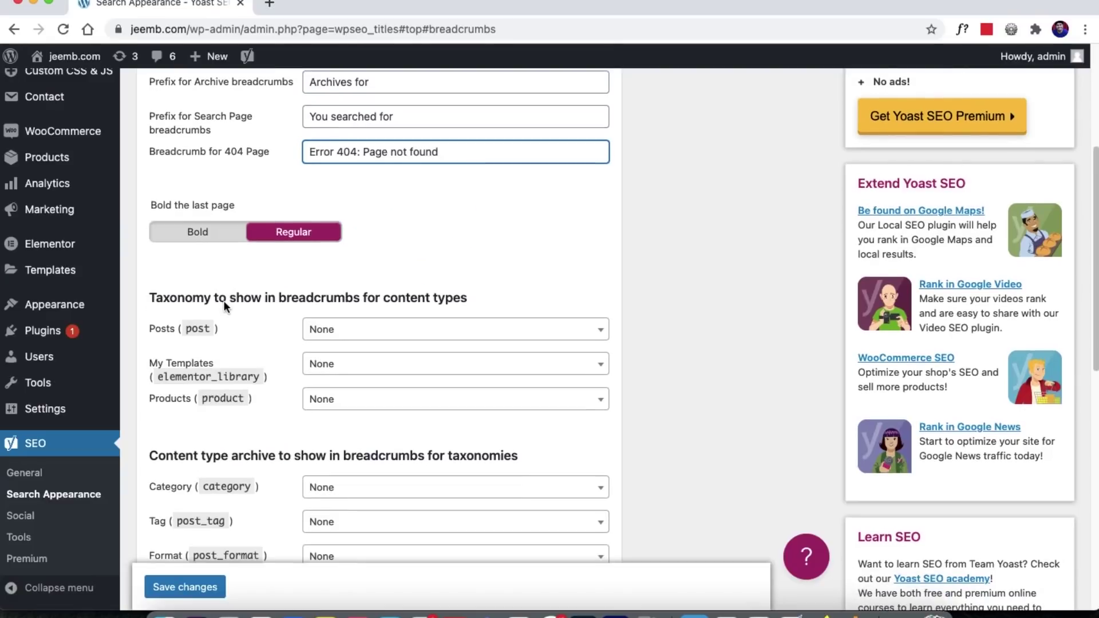
left_click(368, 324)
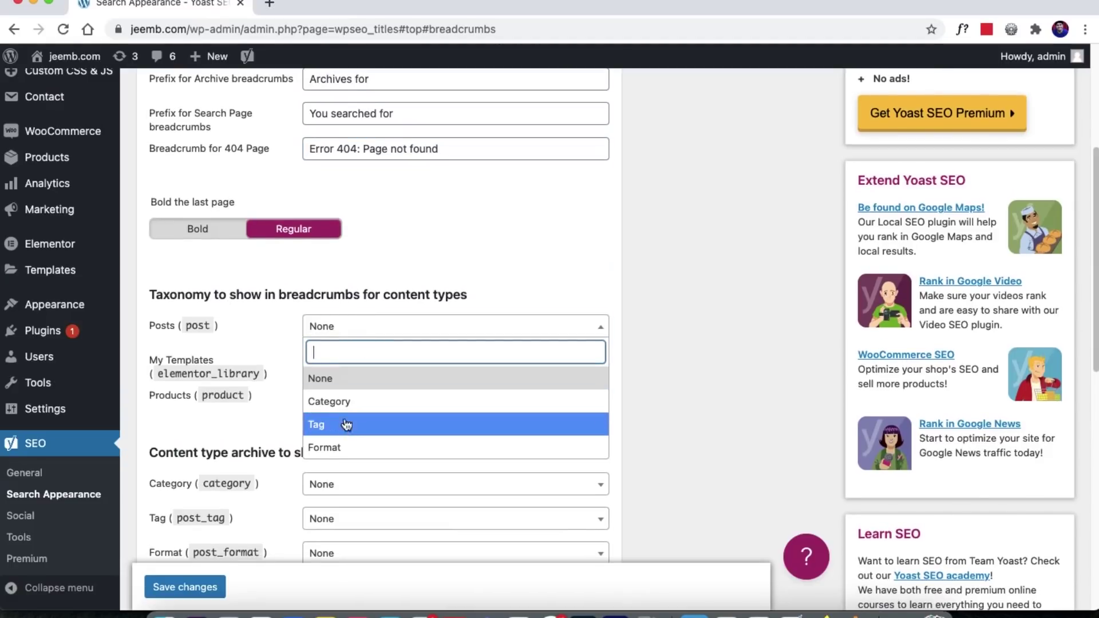
left_click(260, 294)
scroll(260, 293, "down", 1)
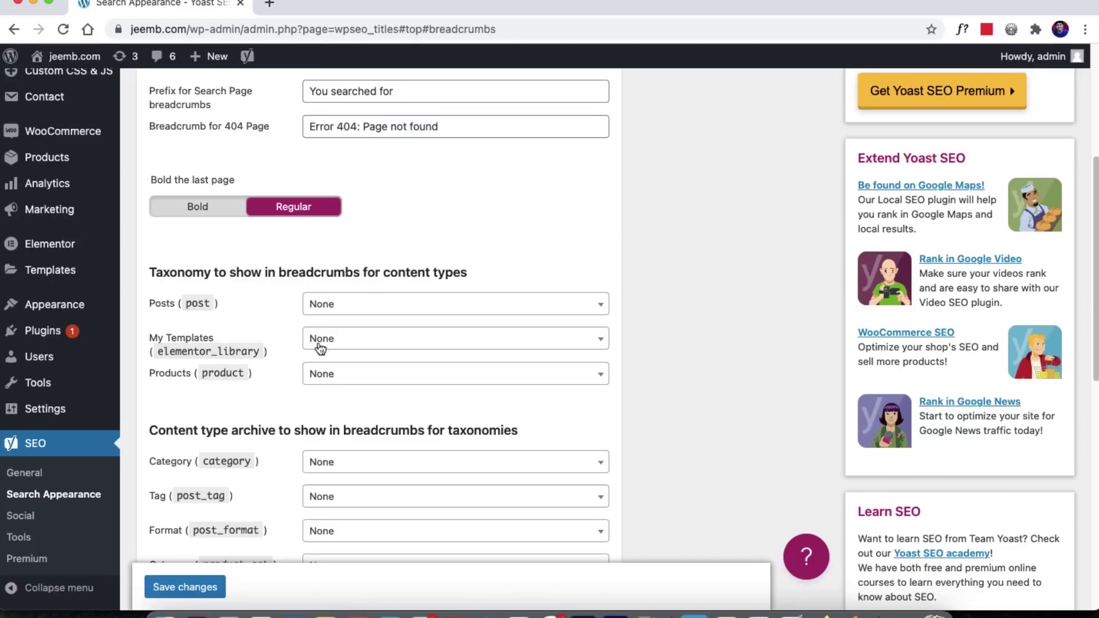
scroll(260, 355, "down", 1)
left_click(344, 375)
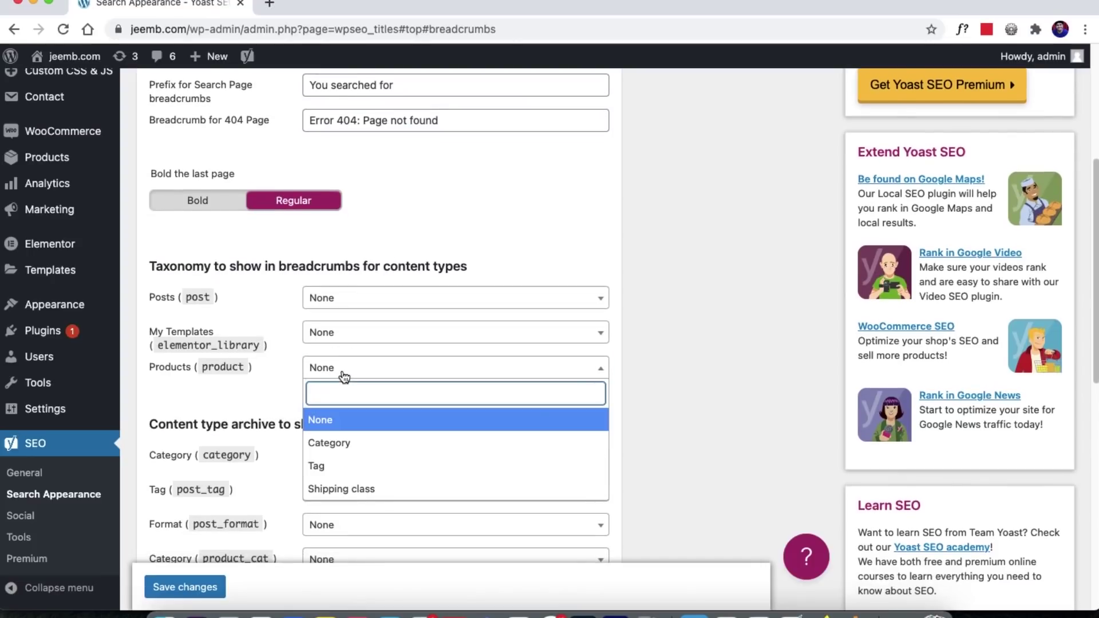
left_click(250, 375)
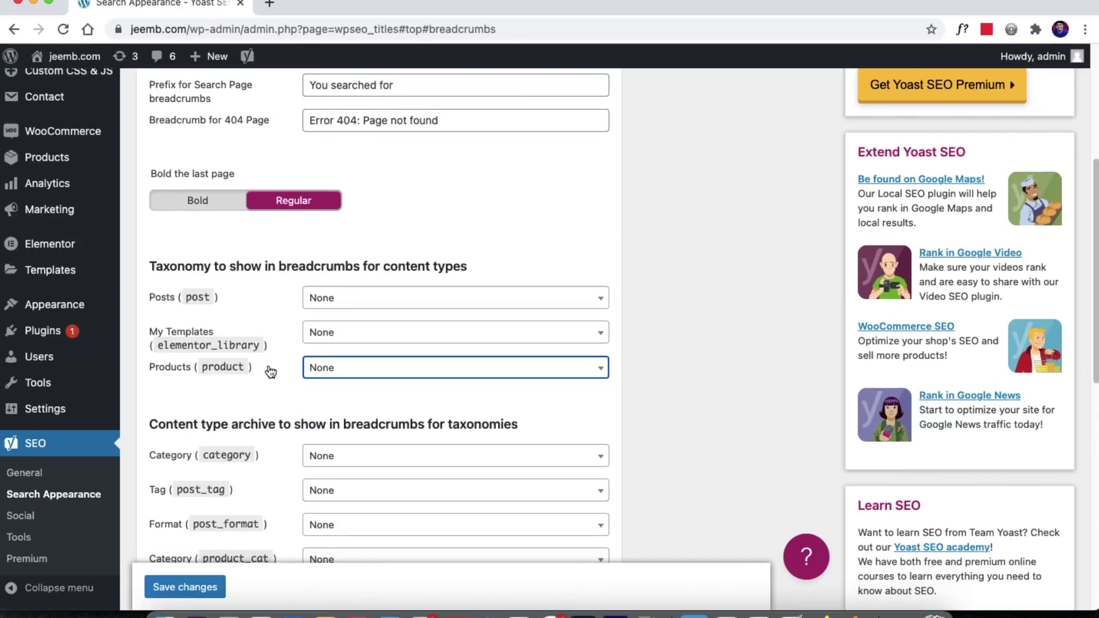
left_click(761, 293)
scroll(676, 303, "down", 3)
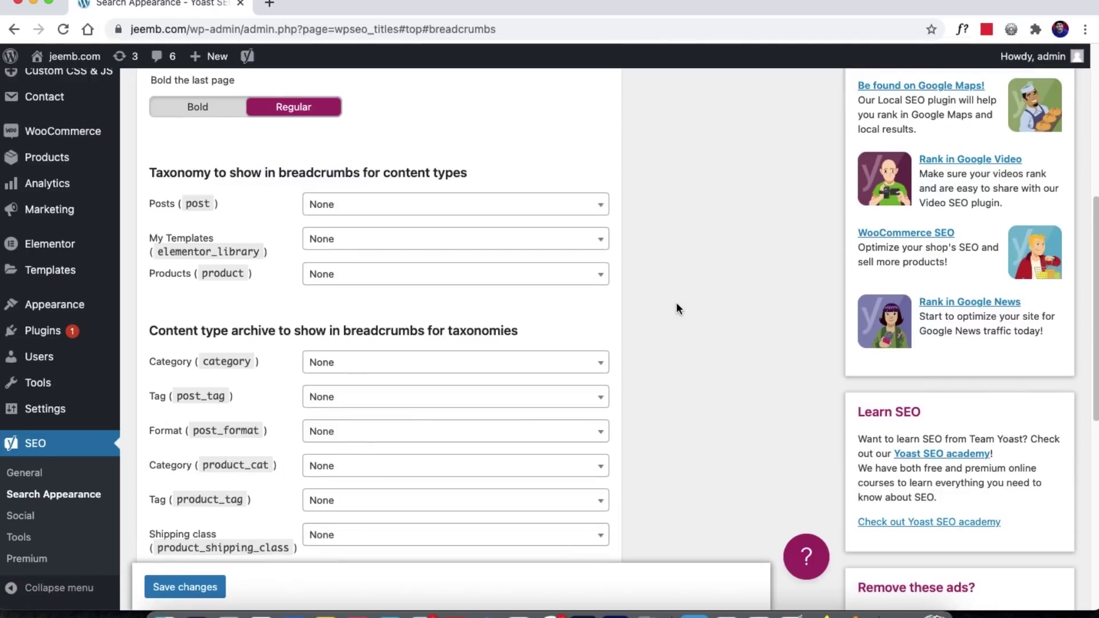
Step: Check the Posts taxonomy options, the content type archive choices for taxonomies and the theme breadcrumbs switch in the breadcrumbs settings
left_click(534, 206)
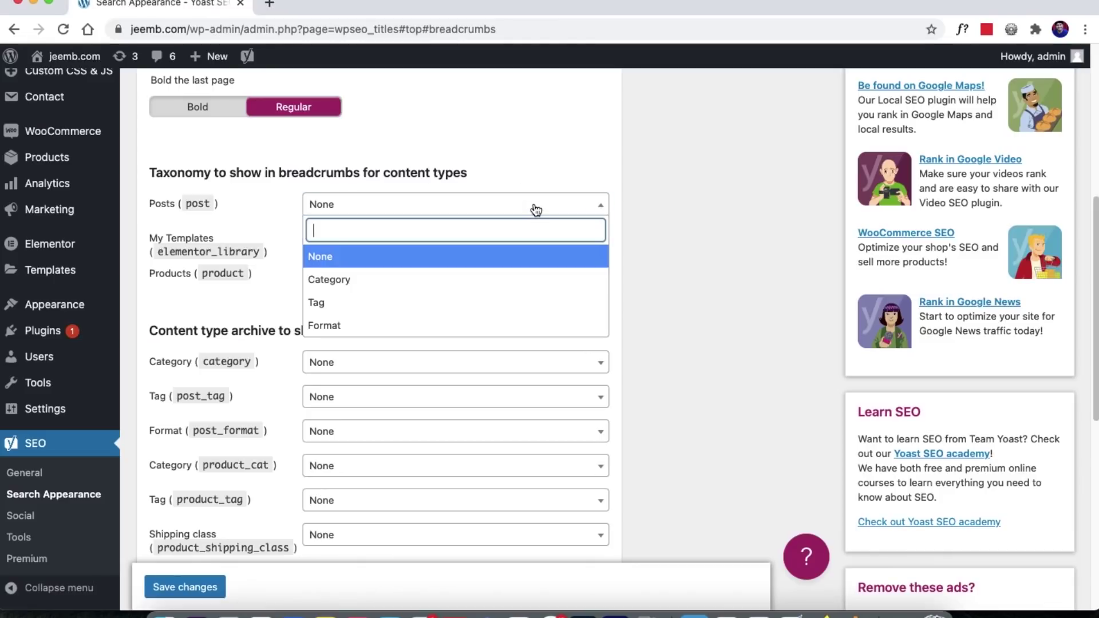
left_click(679, 211)
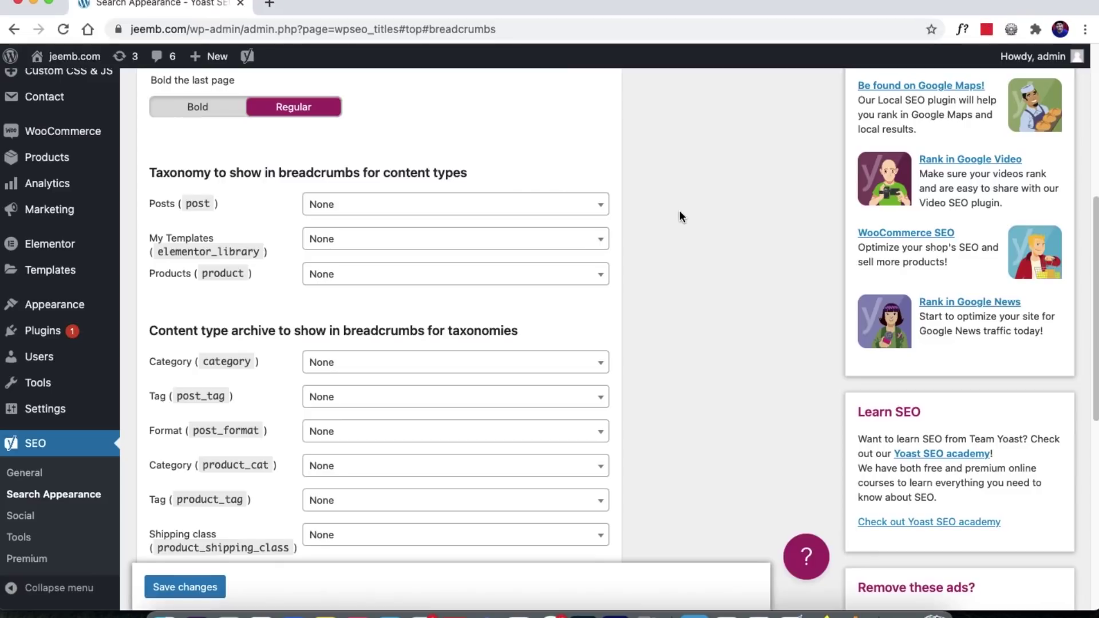
scroll(679, 213, "down", 4)
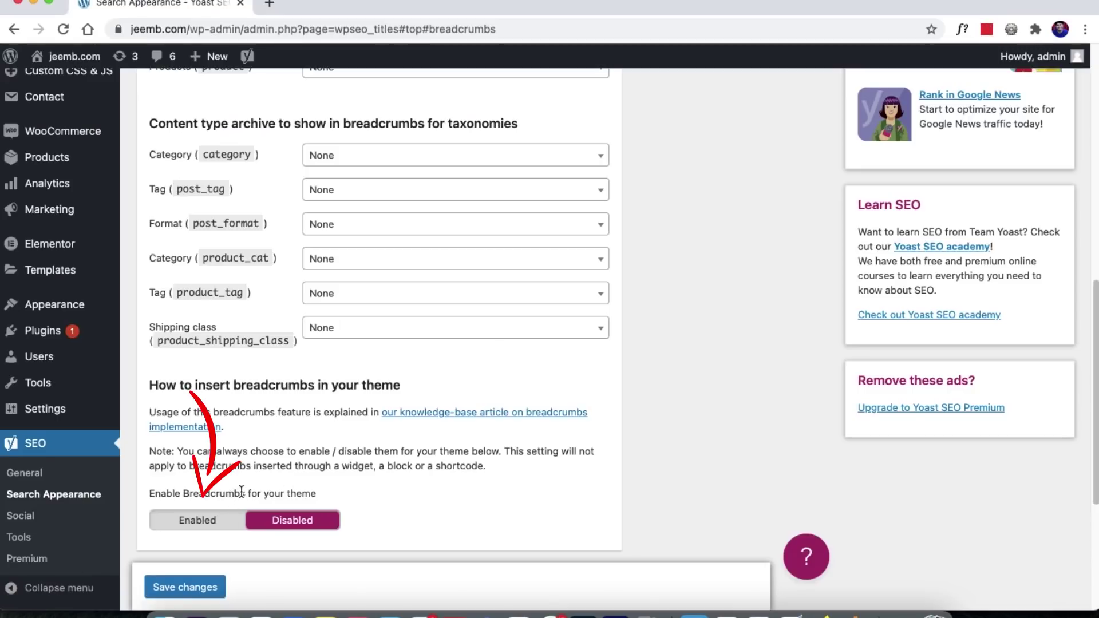
scroll(257, 478, "down", 3)
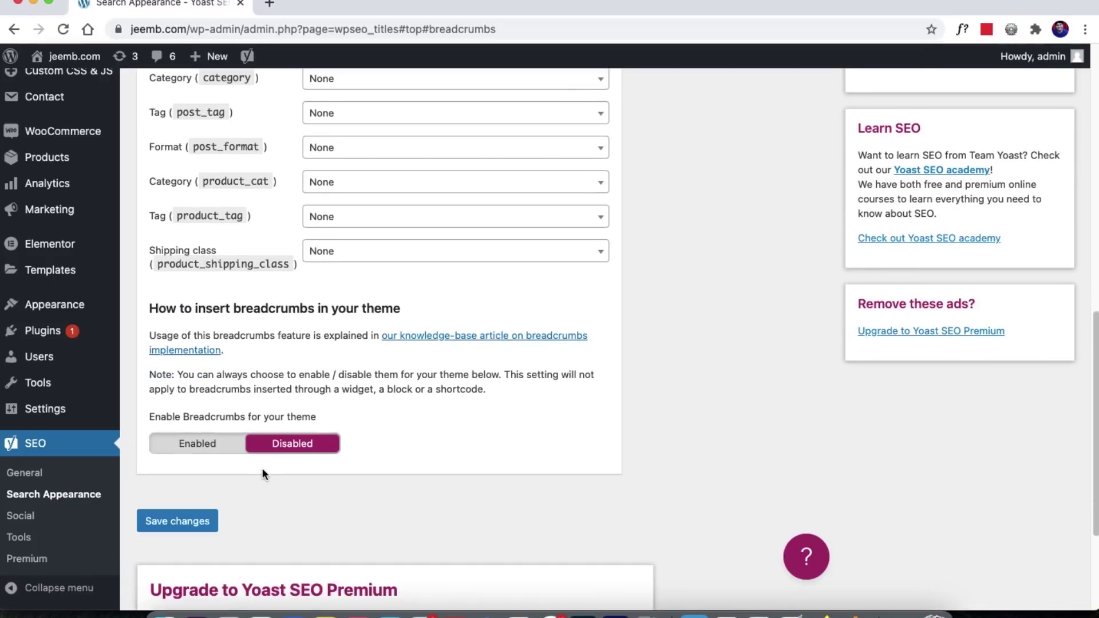
Step: Review the RSS feed content placed before and after each post and the available variables, and save the search appearance settings
scroll(262, 468, "up", 15)
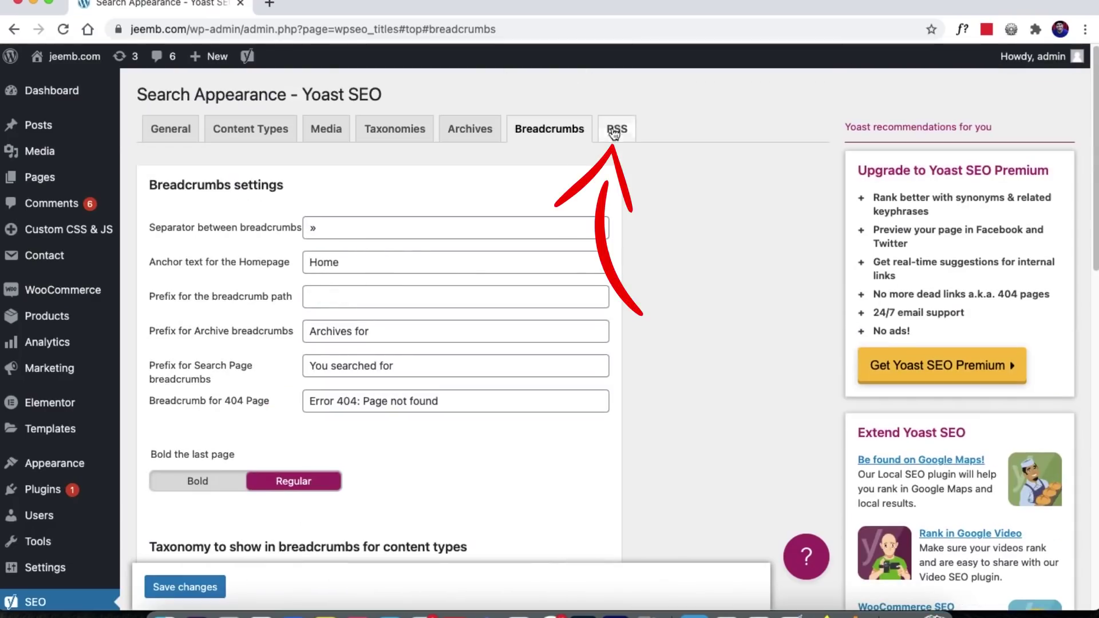
left_click(615, 131)
left_click(255, 256)
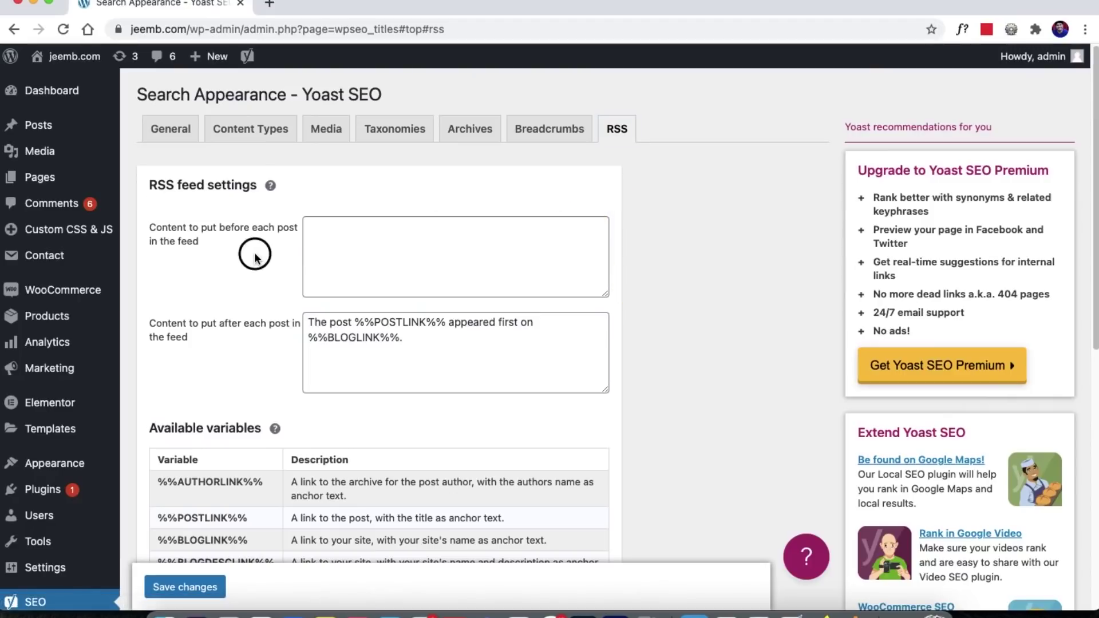
left_click(337, 252)
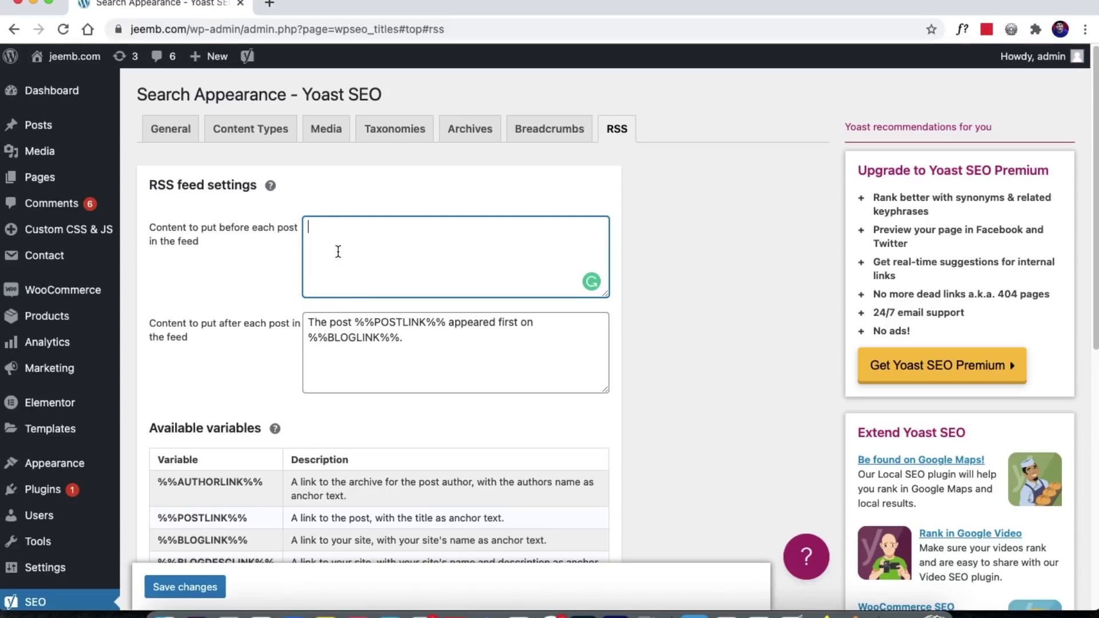
scroll(732, 355, "down", 5)
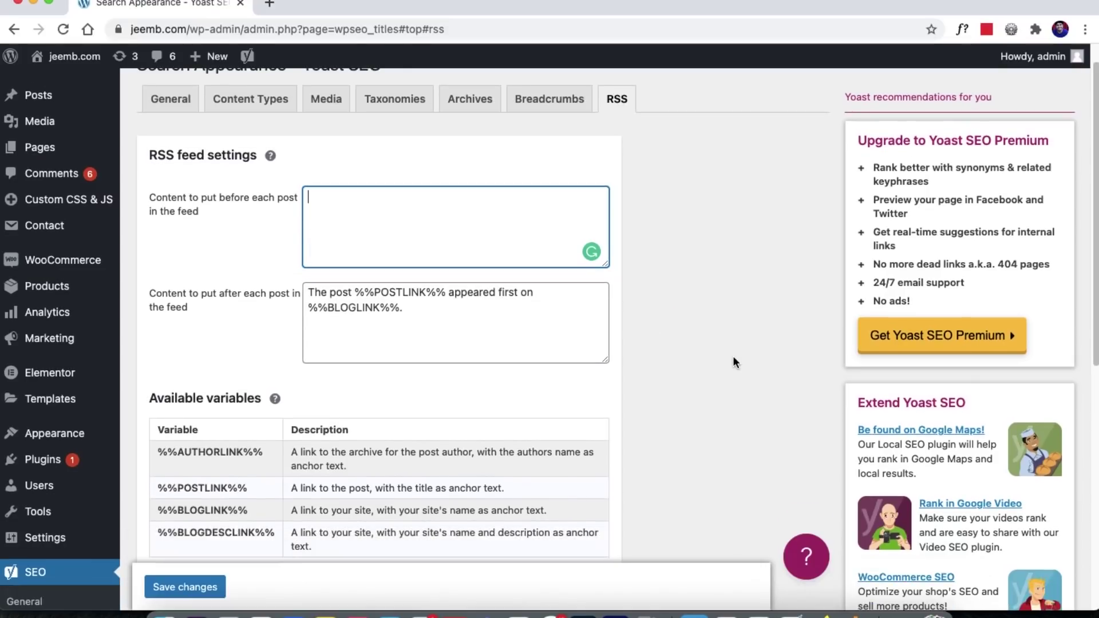
scroll(699, 346, "up", 3)
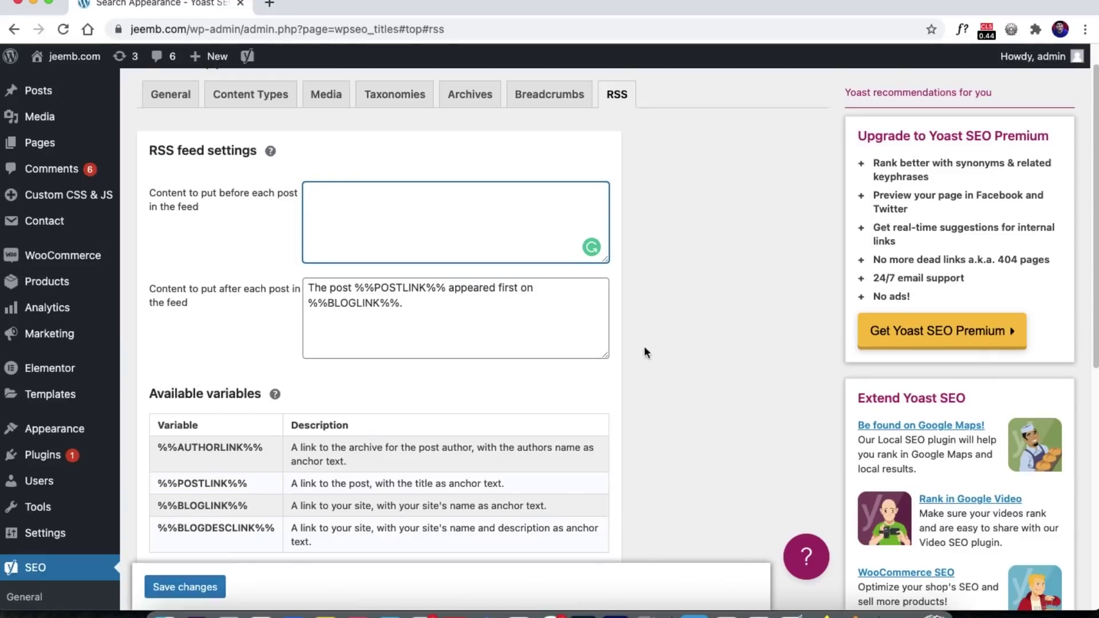
scroll(645, 351, "down", 3)
left_click(195, 514)
Step: Examine the organization social profiles, and the Facebook settings for Open Graph meta data and the default image
scroll(639, 310, "up", 1)
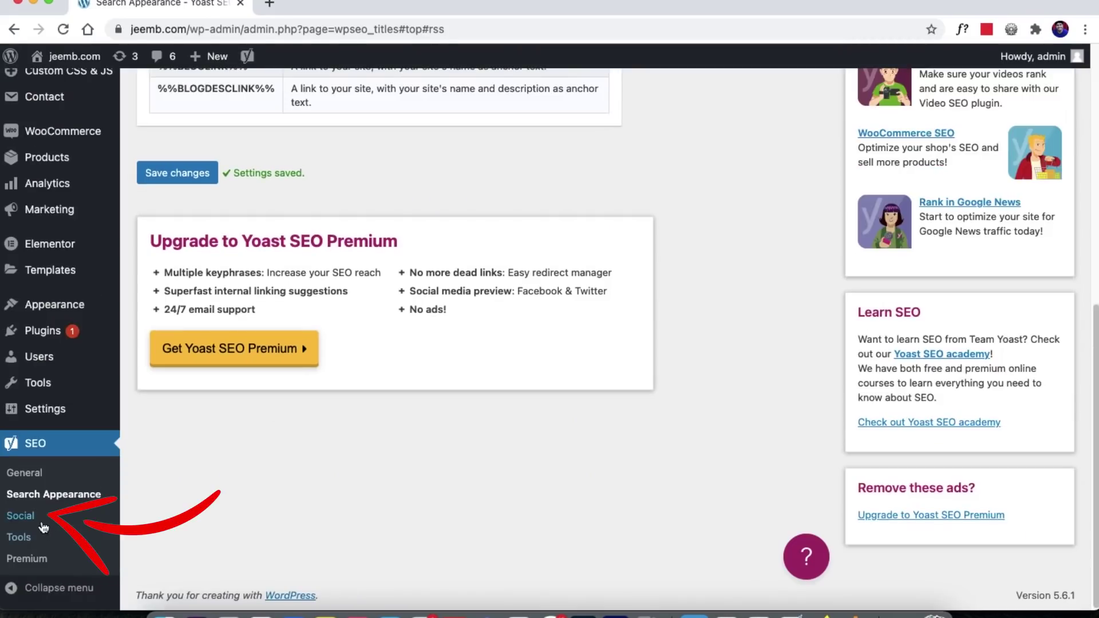
left_click(42, 523)
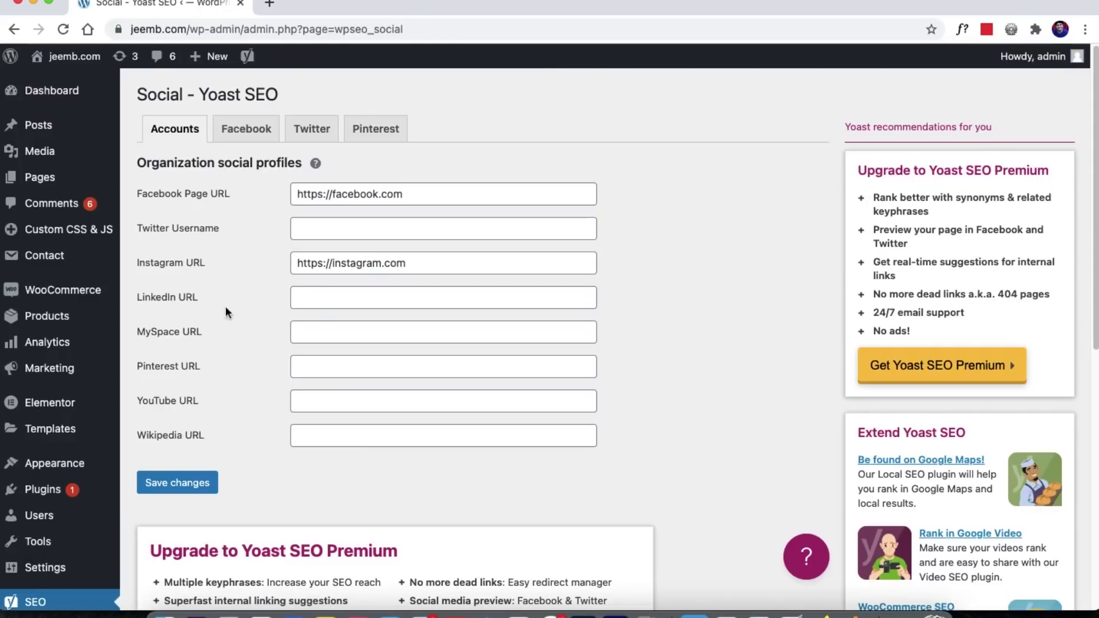
left_click(364, 228)
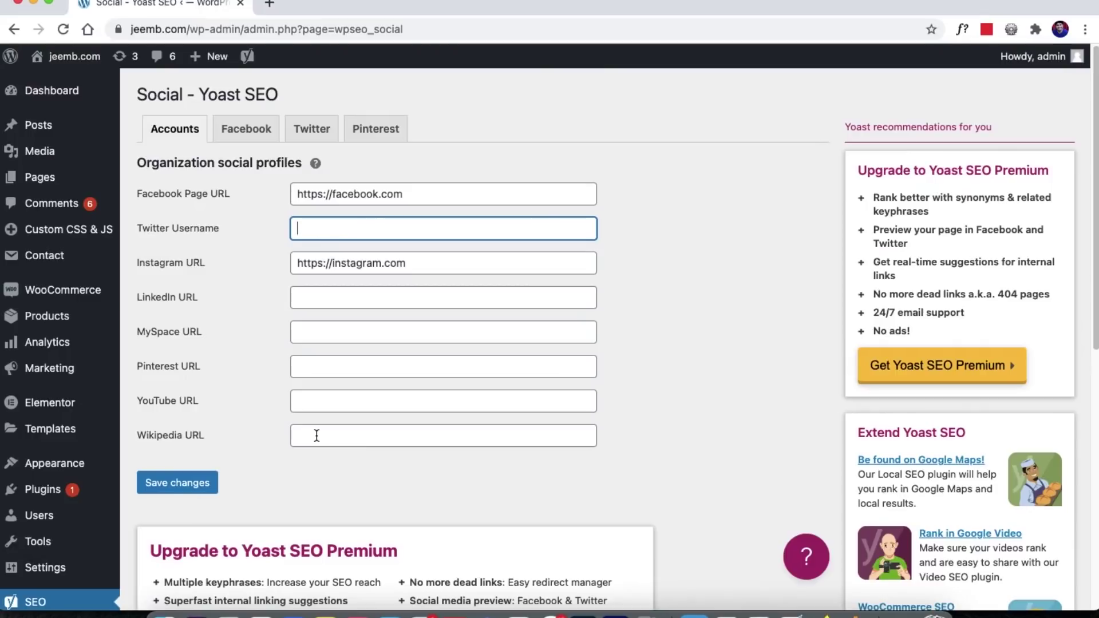
left_click(250, 127)
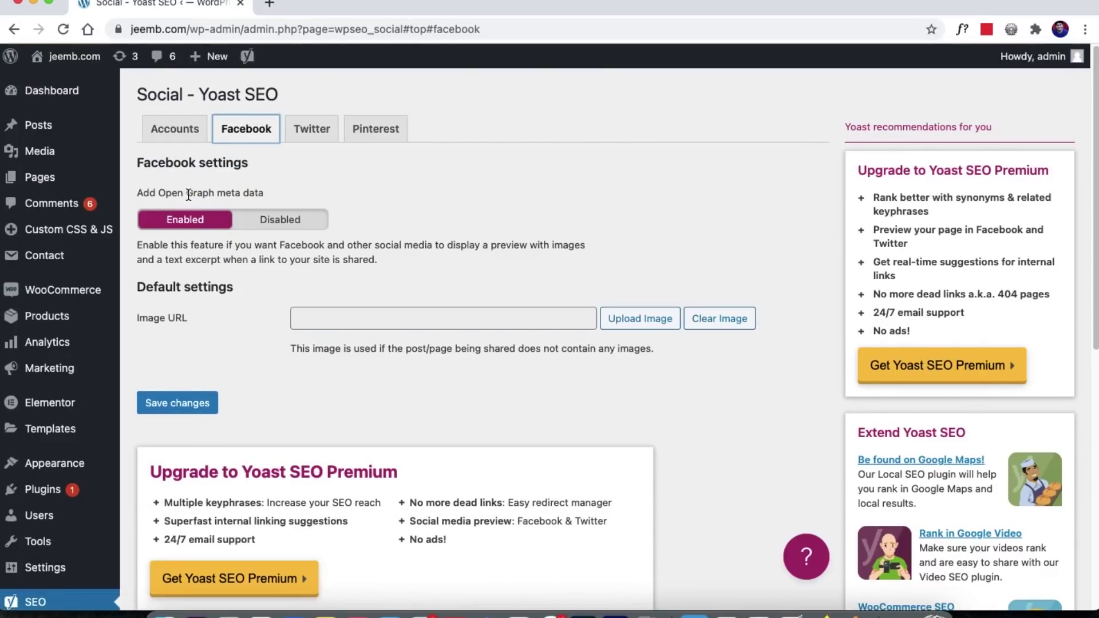
double_click(222, 193)
left_click(304, 194)
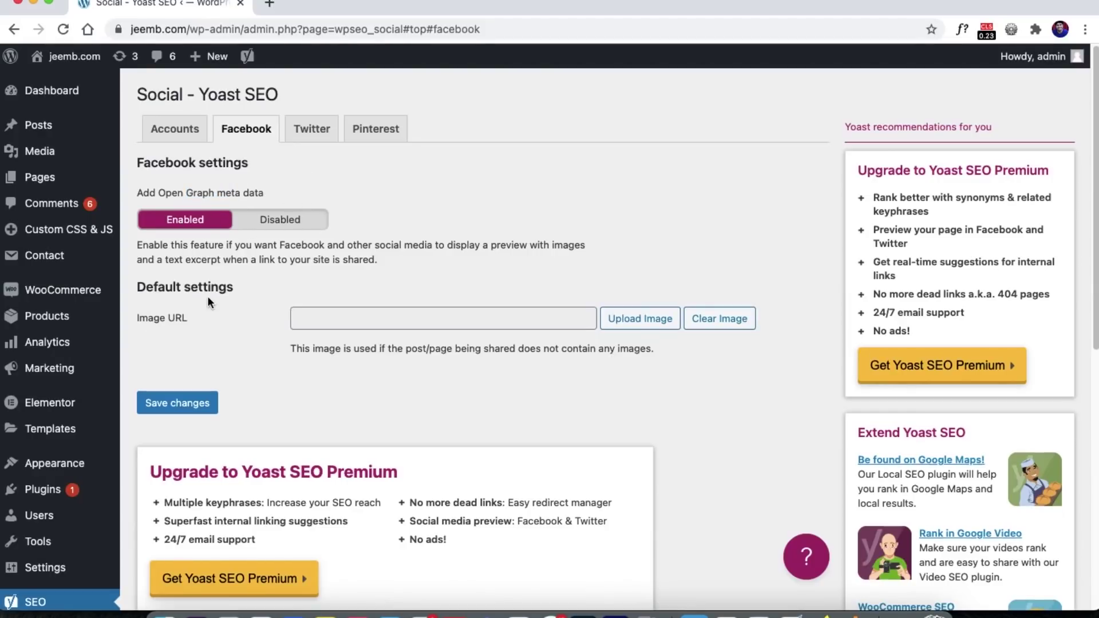
scroll(209, 296, "down", 2)
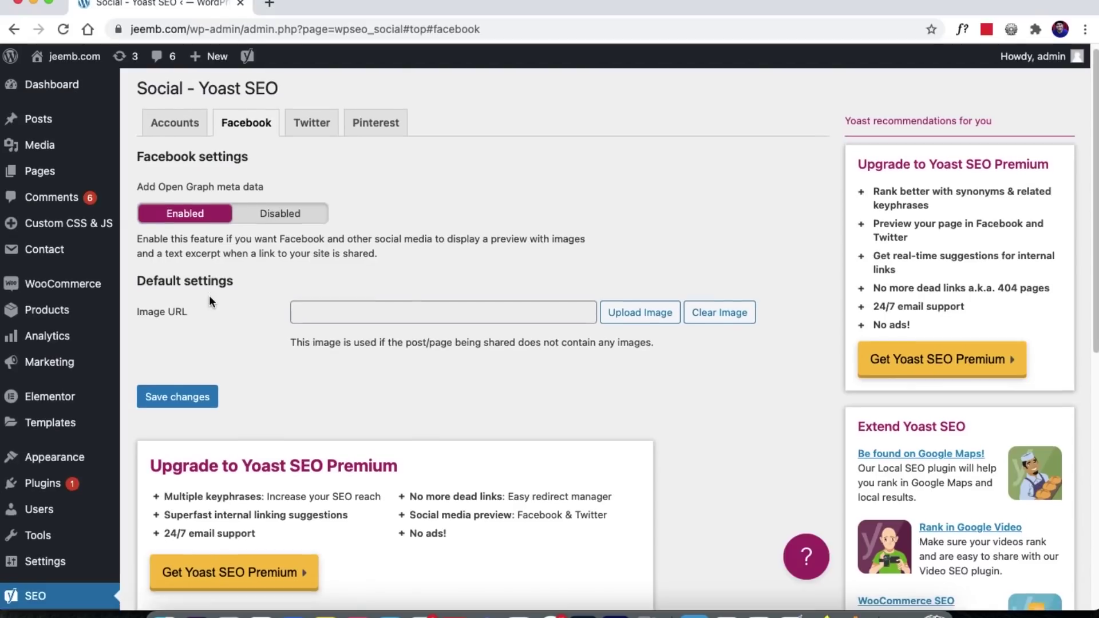
left_click(381, 293)
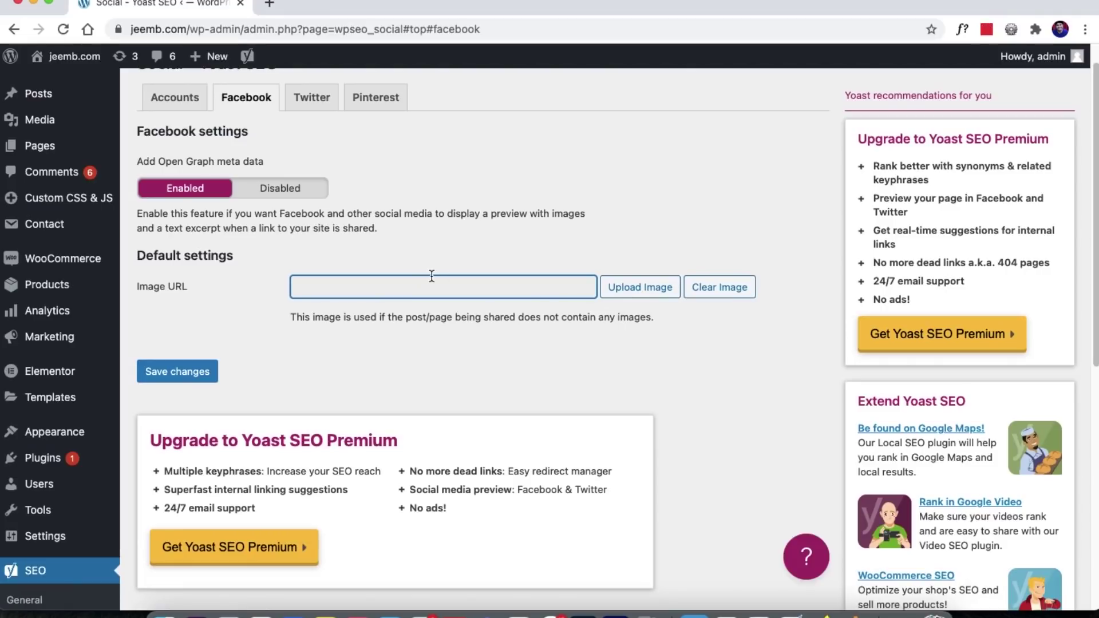
Step: Review the Twitter card meta data and default card type options, and the Pinterest confirmation setting
left_click(294, 101)
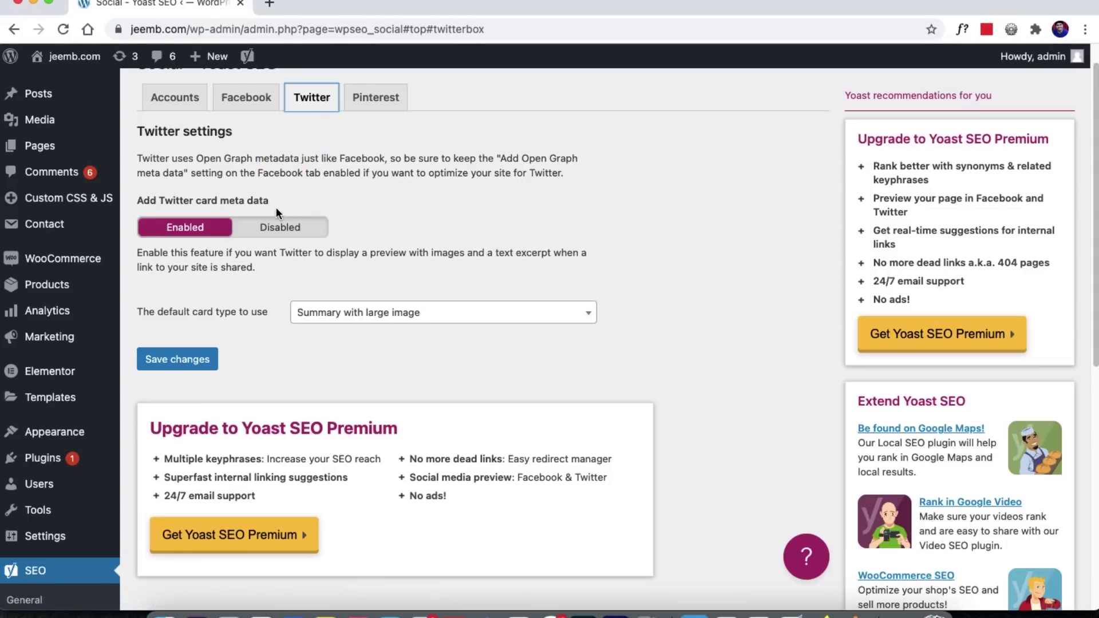
left_click(424, 315)
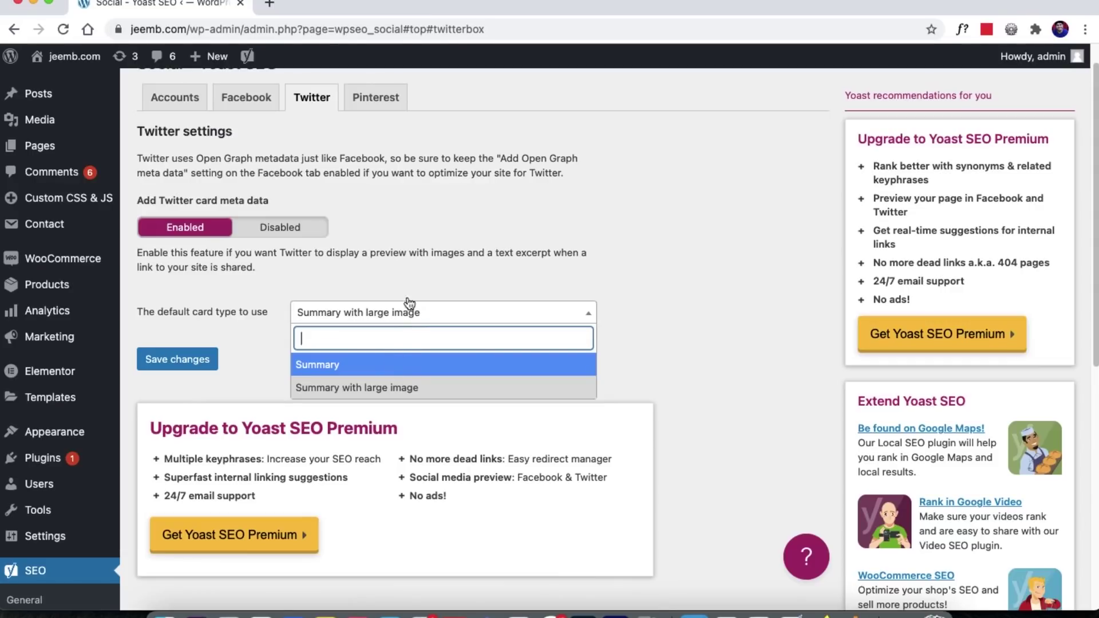
left_click(409, 273)
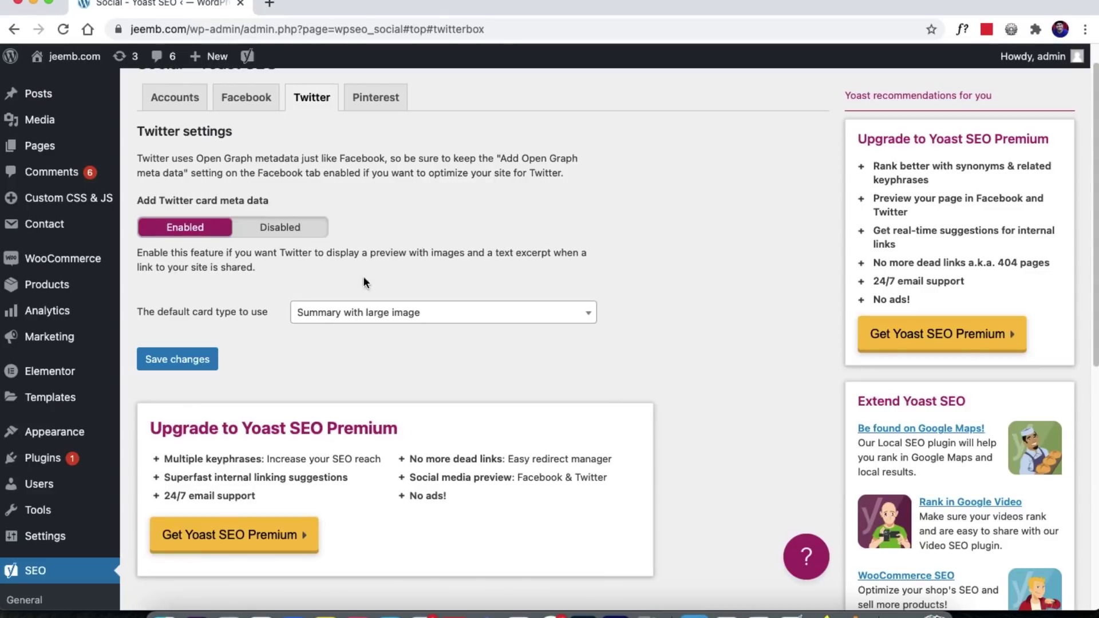
left_click(389, 98)
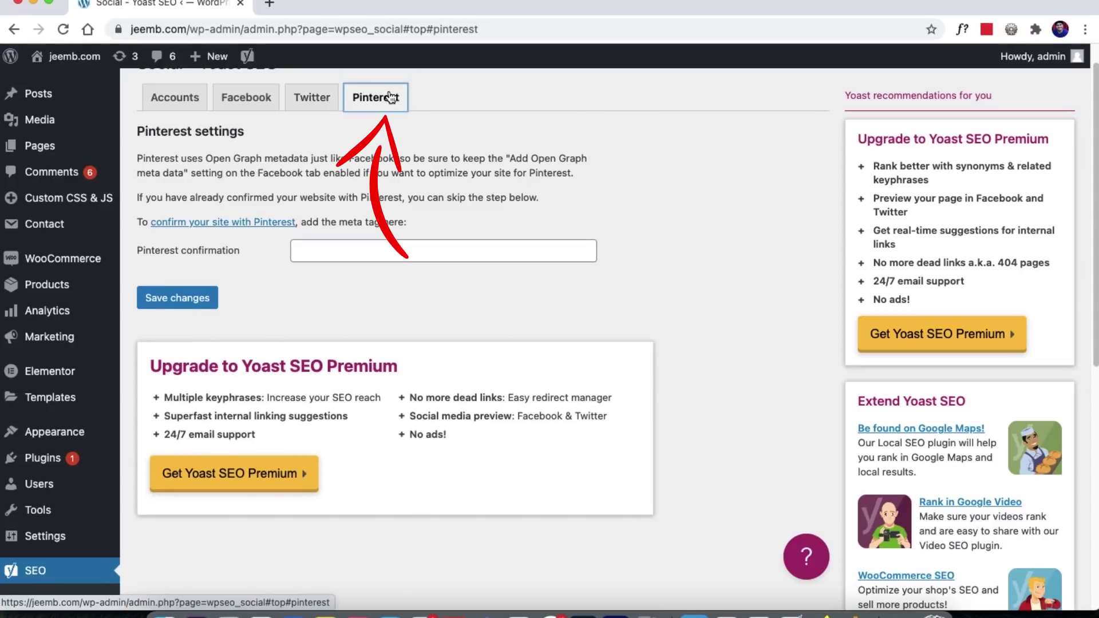
left_click(344, 254)
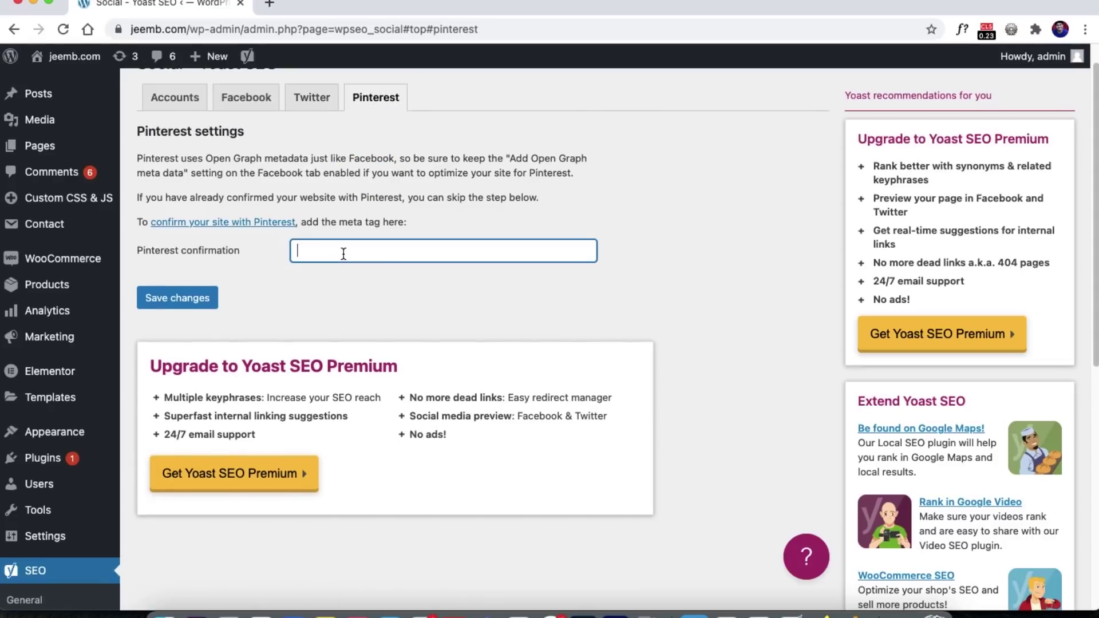
left_click(381, 221)
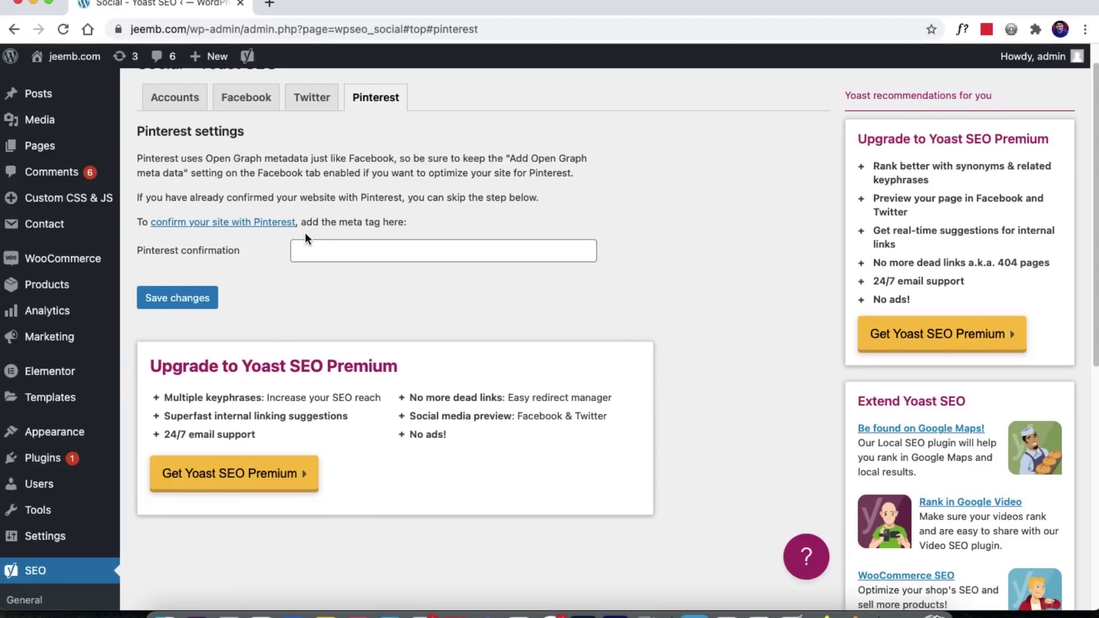
Step: Export the Yoast SEO settings with the Import and Export tool and look through the exported text
scroll(243, 266, "down", 5)
left_click(23, 546)
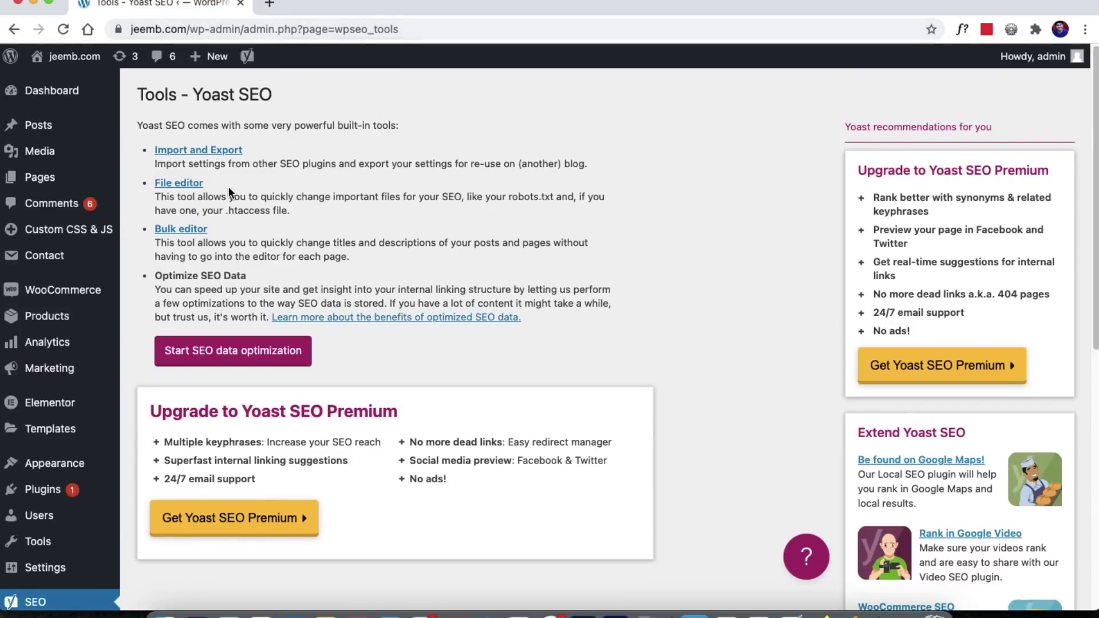
left_click(222, 154)
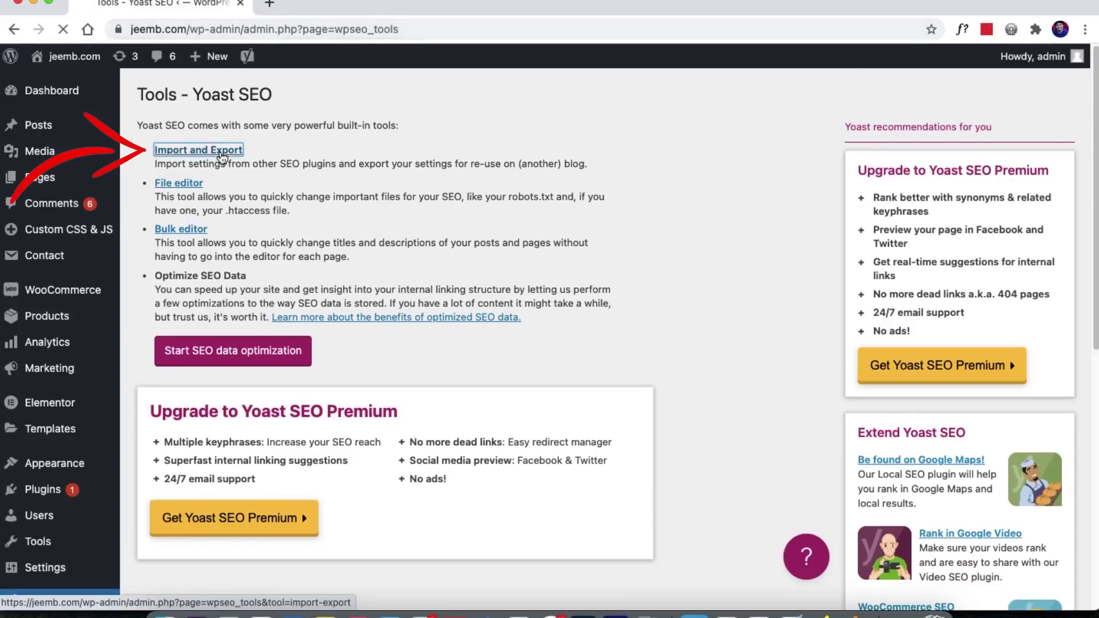
left_click(284, 156)
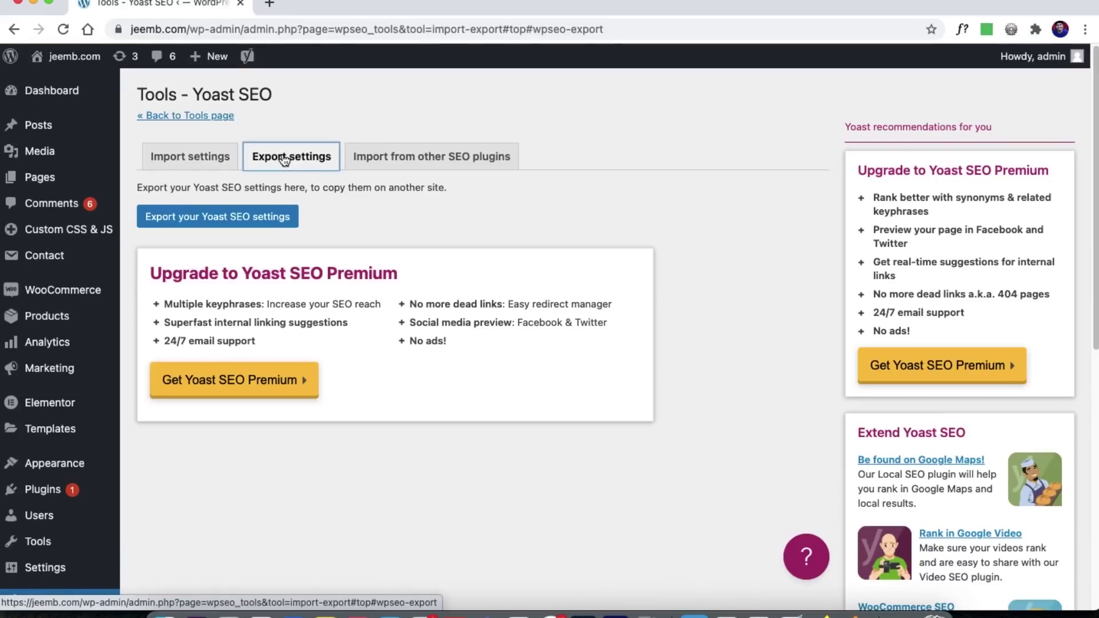
left_click(244, 223)
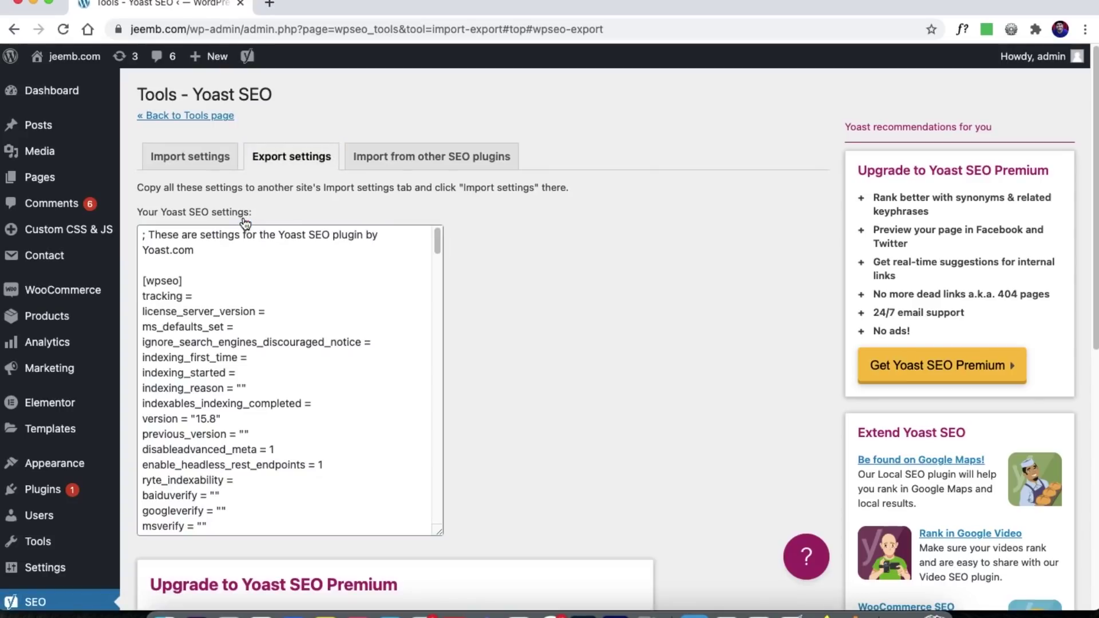
left_click(253, 263)
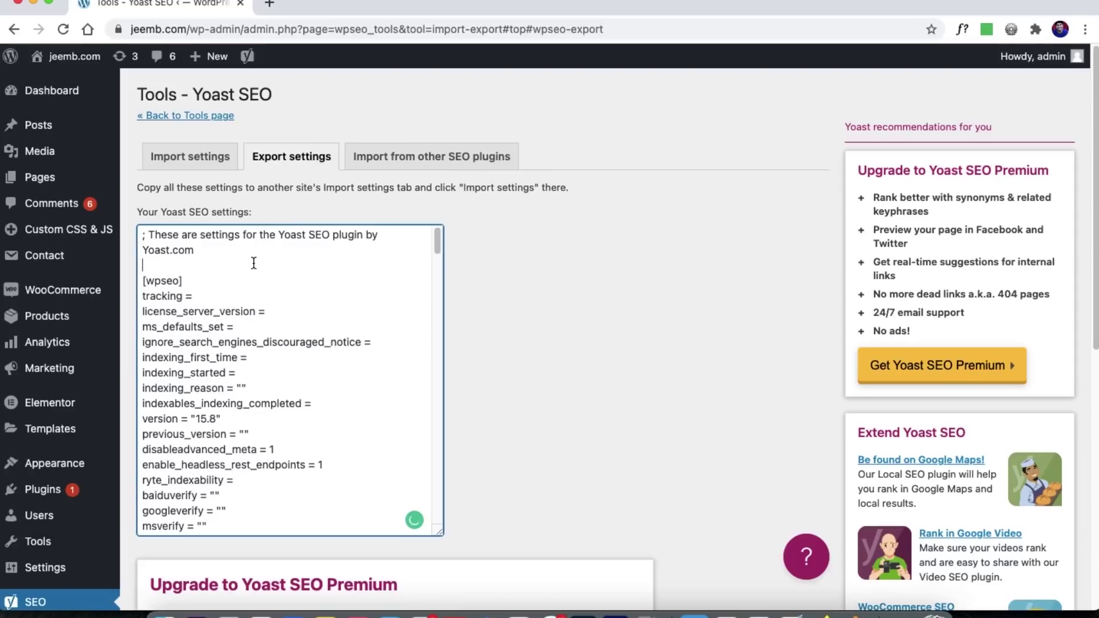
scroll(253, 262, "down", 10)
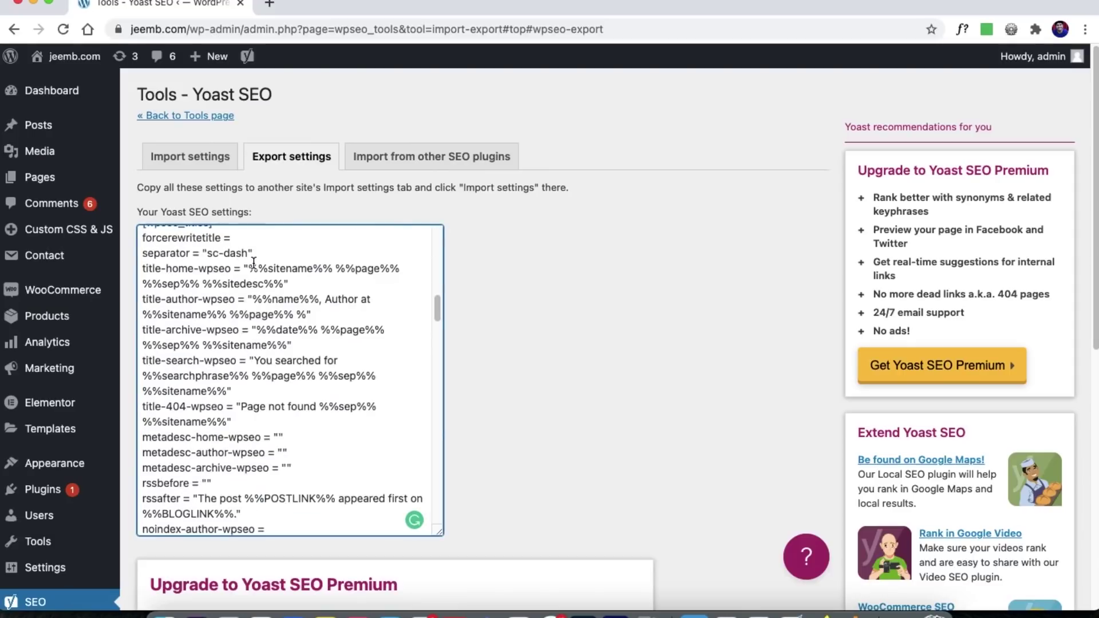
Step: Examine the options for importing Yoast SEO settings and for importing data from other SEO plugins
left_click(219, 156)
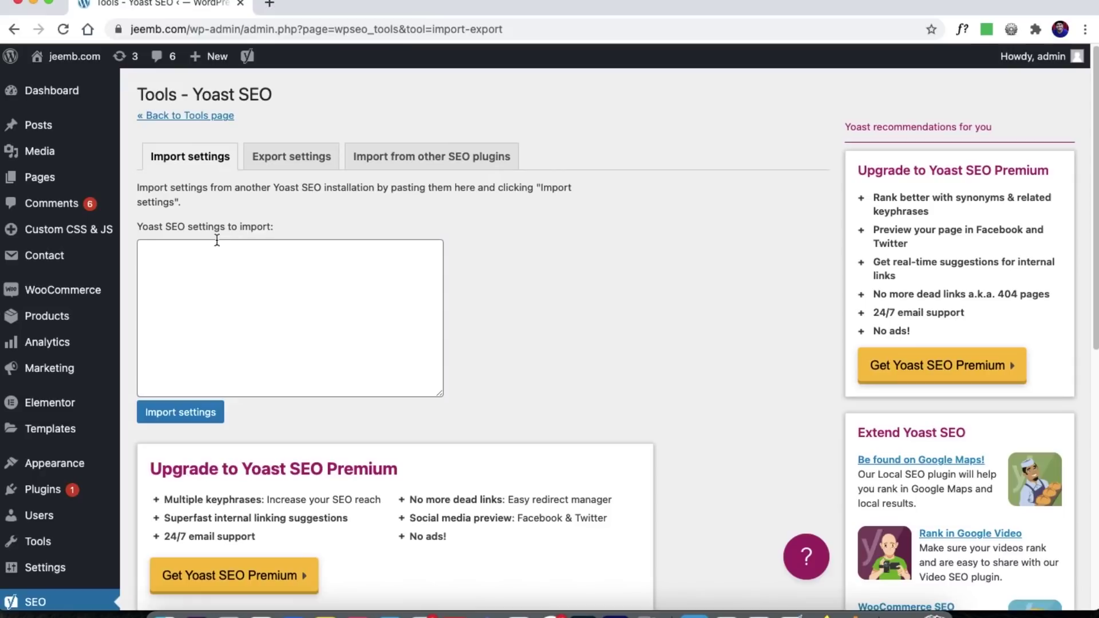
left_click(188, 287)
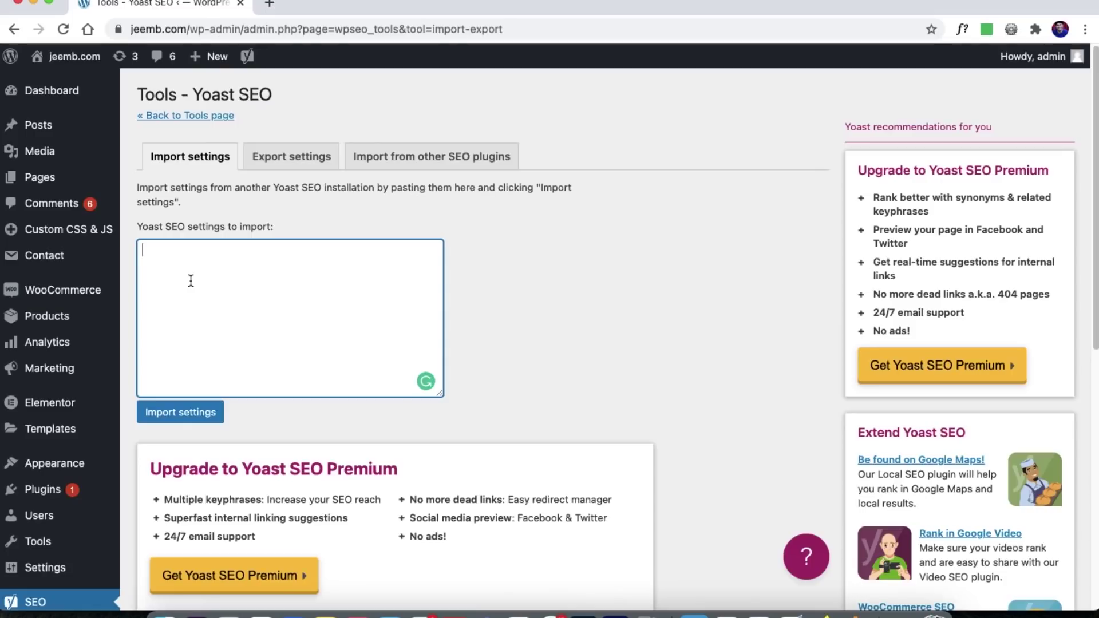
left_click(291, 156)
left_click(395, 158)
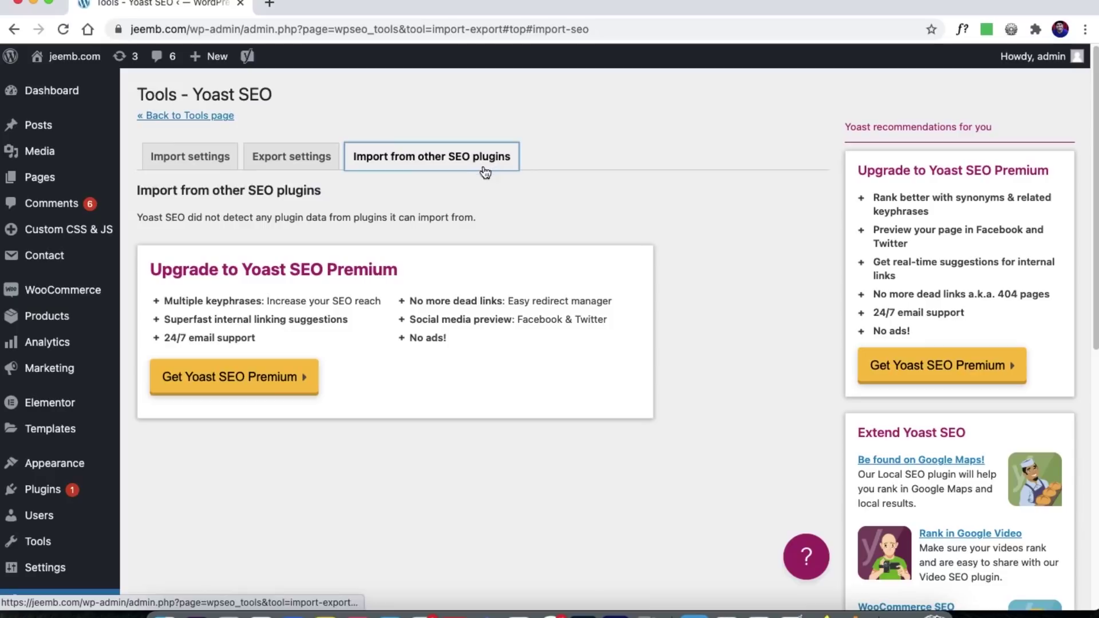
left_click(253, 218)
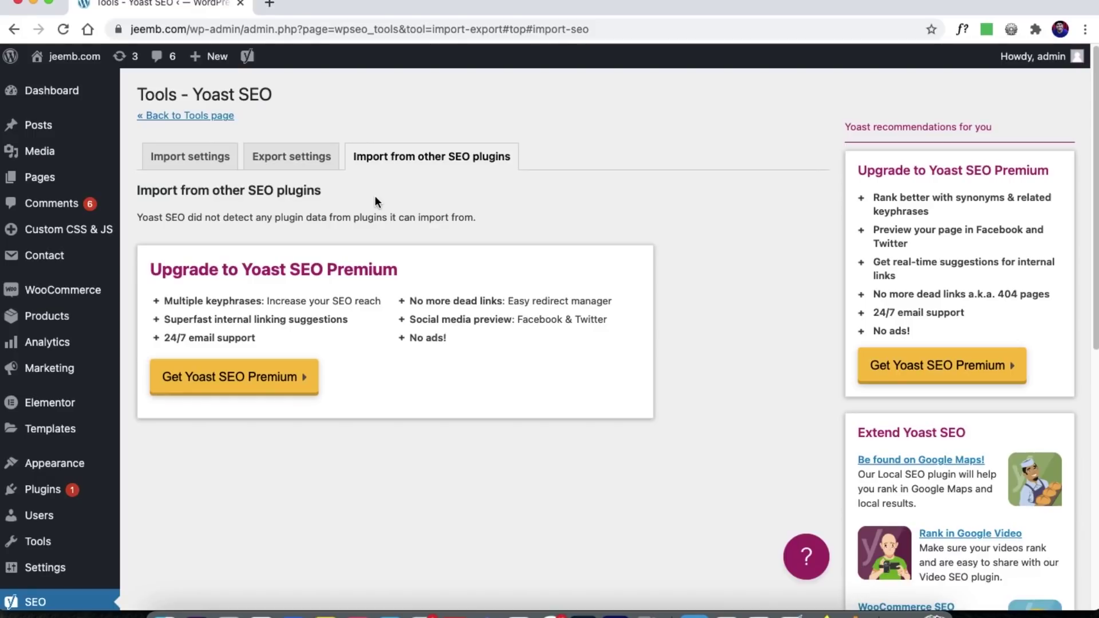
Step: Go to the File editor tool and examine the robots.txt option and the .htaccess file content
key("alt+Left")
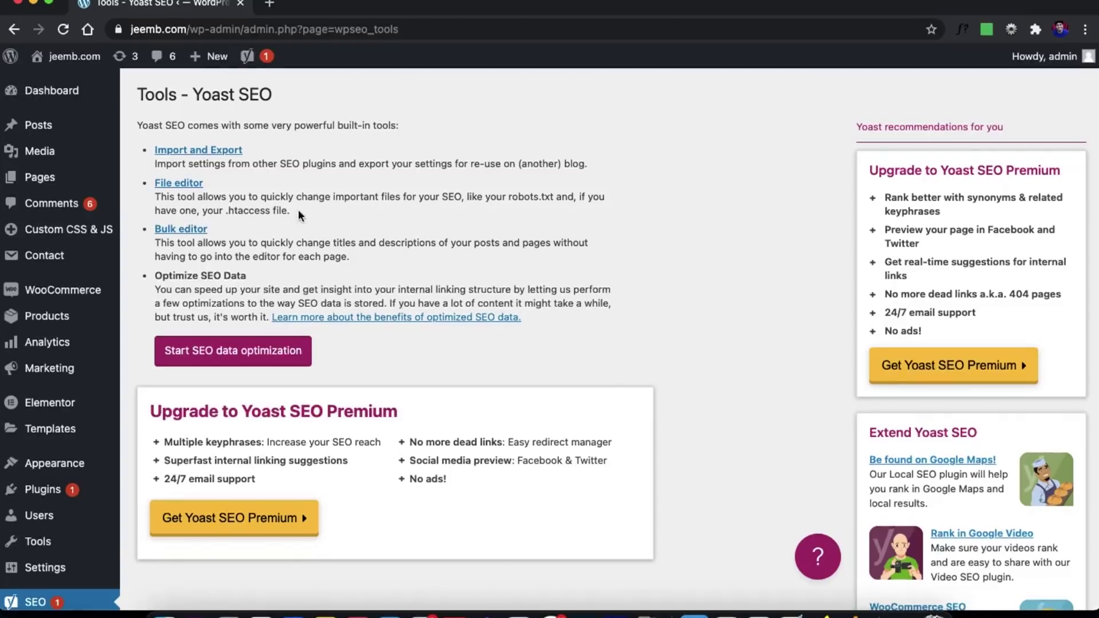
left_click(179, 184)
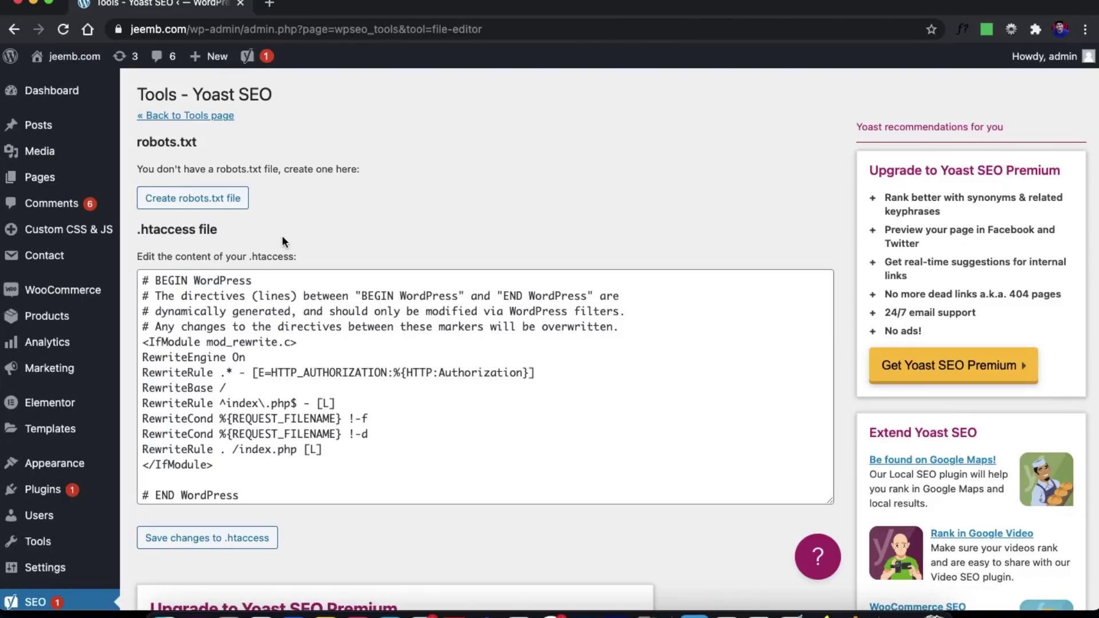
left_click(238, 307)
scroll(238, 308, "down", 1)
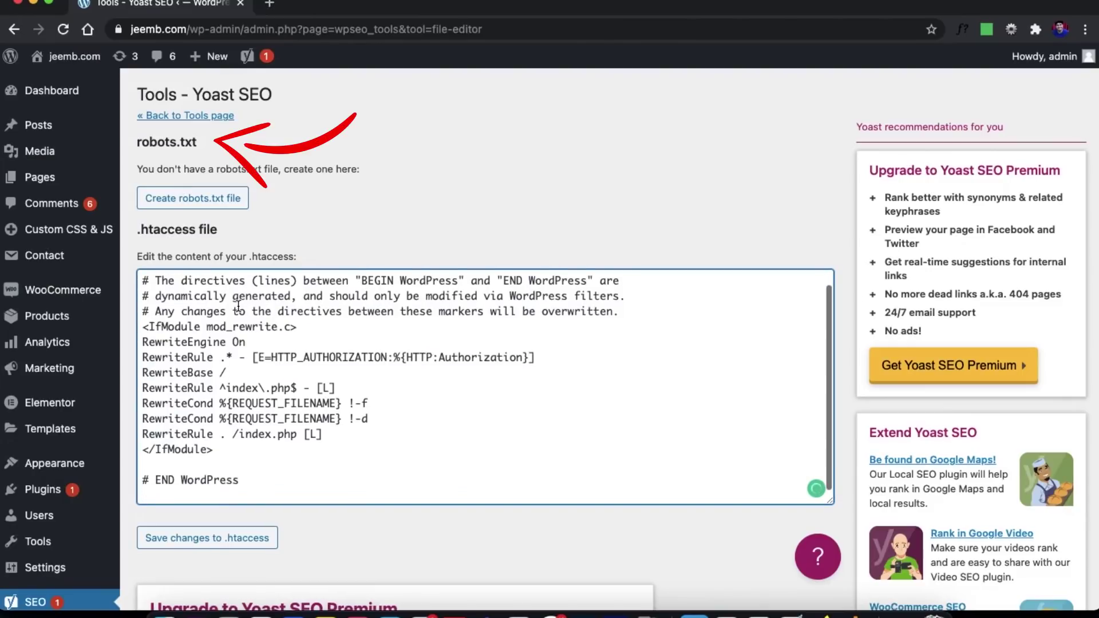
Step: Create a robots.txt file for the site with the file editor
scroll(238, 307, "up", 1)
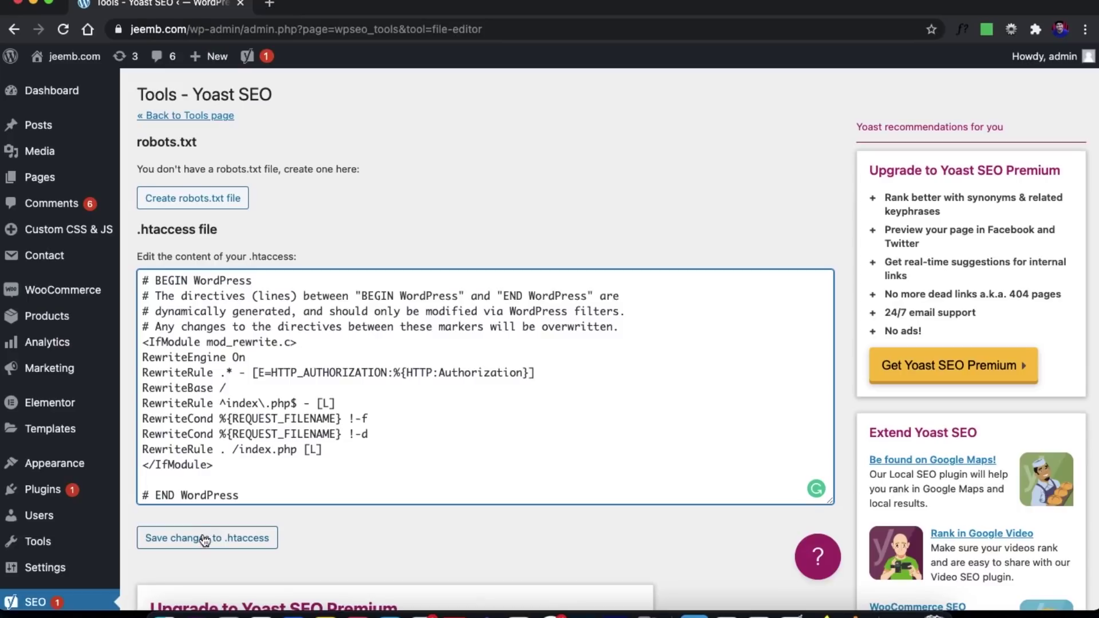
left_click(210, 205)
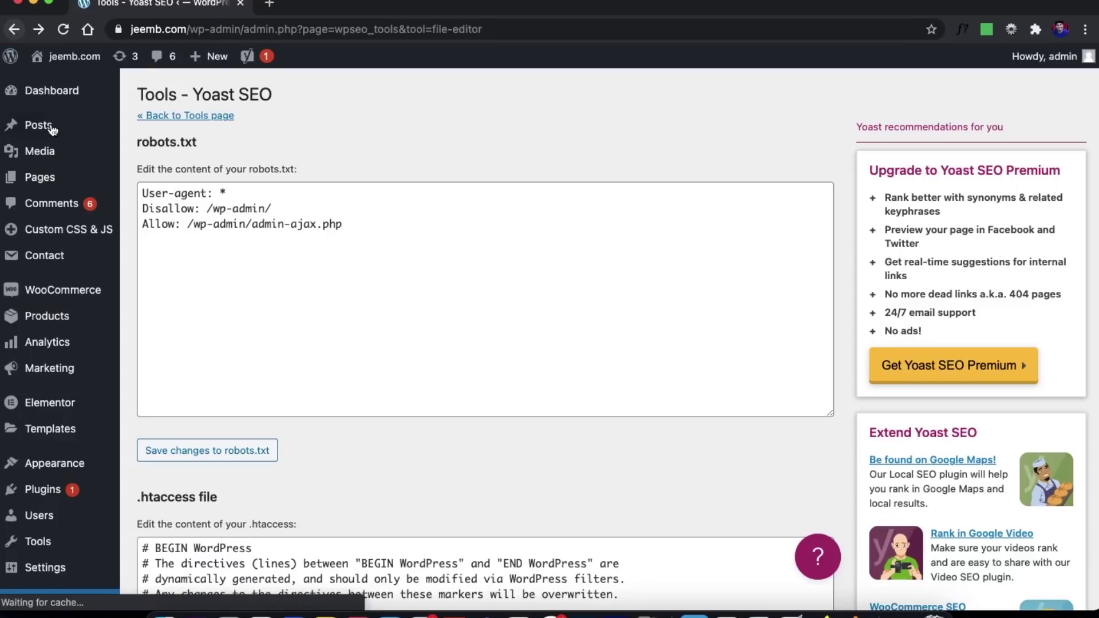
Step: Open the Bulk editor tool and examine its SEO title and meta description lists, then return to the Tools page
left_click(217, 115)
left_click(190, 230)
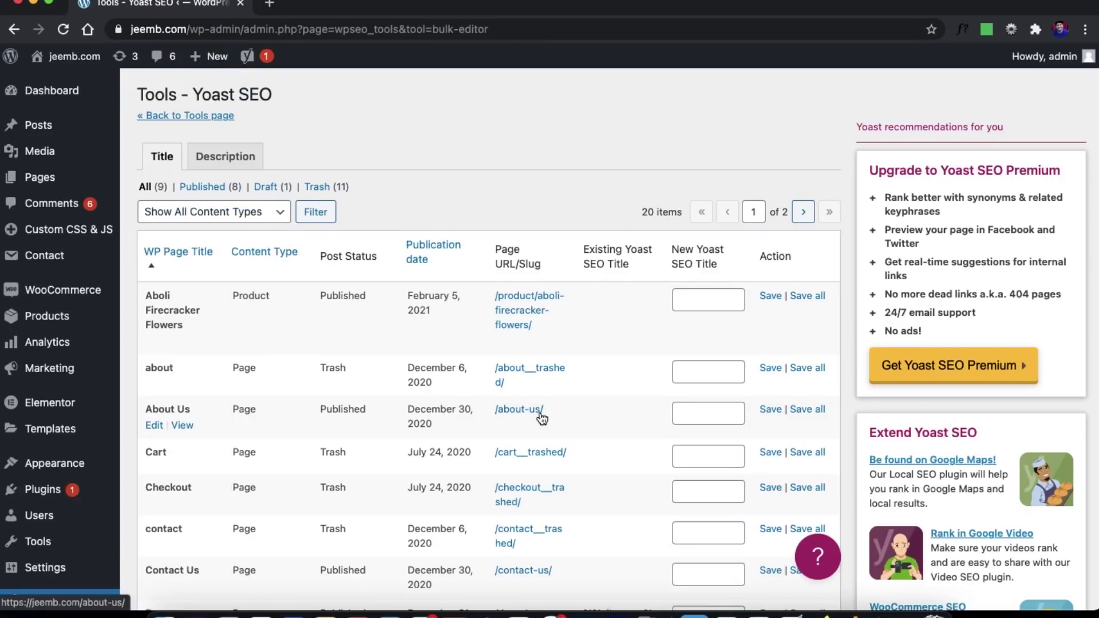
scroll(541, 412, "down", 5)
scroll(541, 409, "up", 5)
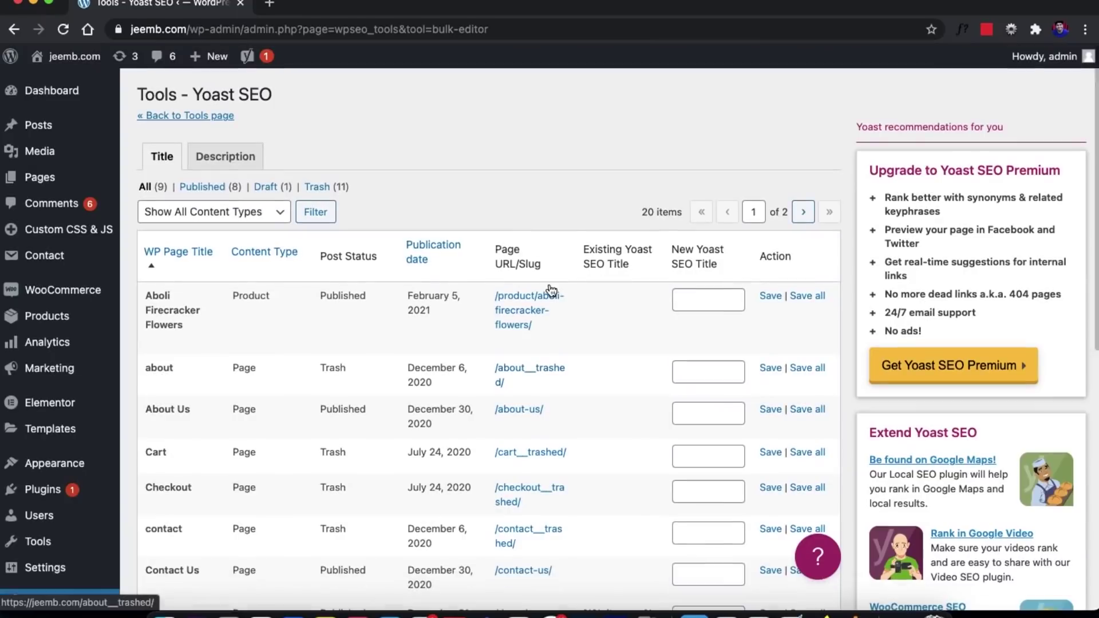
left_click(236, 168)
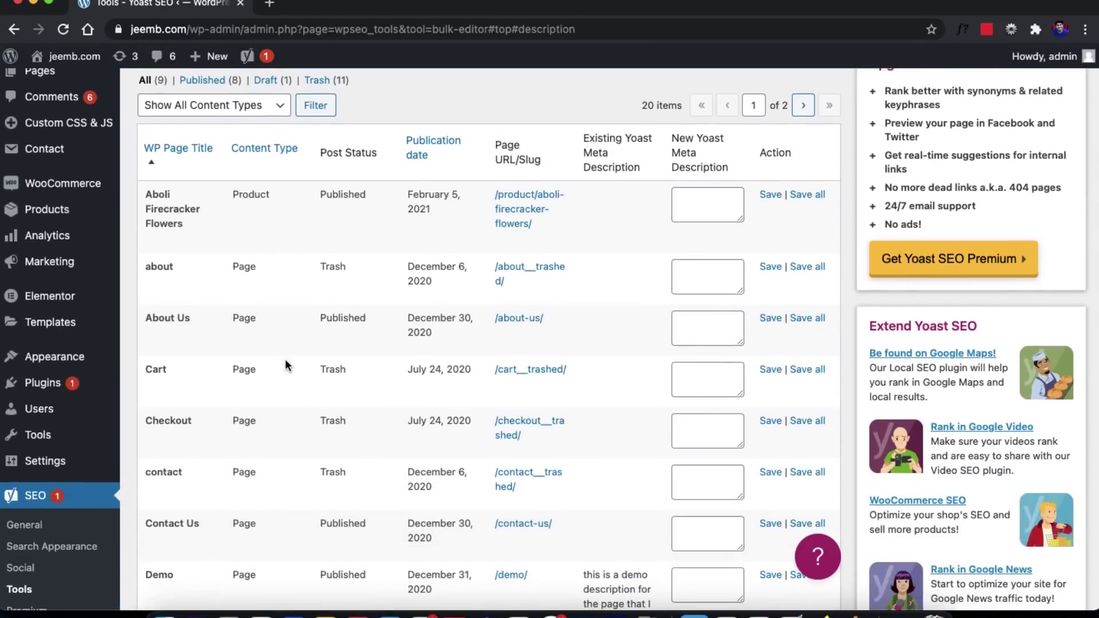
left_click(517, 236)
key("super+w")
scroll(360, 150, "up", 2)
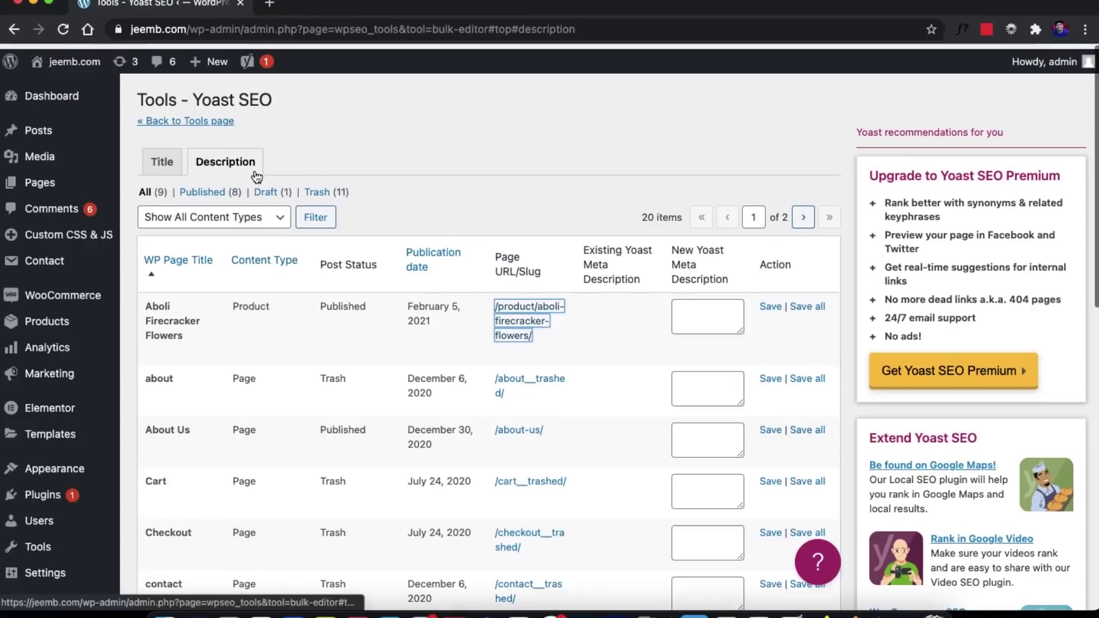
left_click(188, 115)
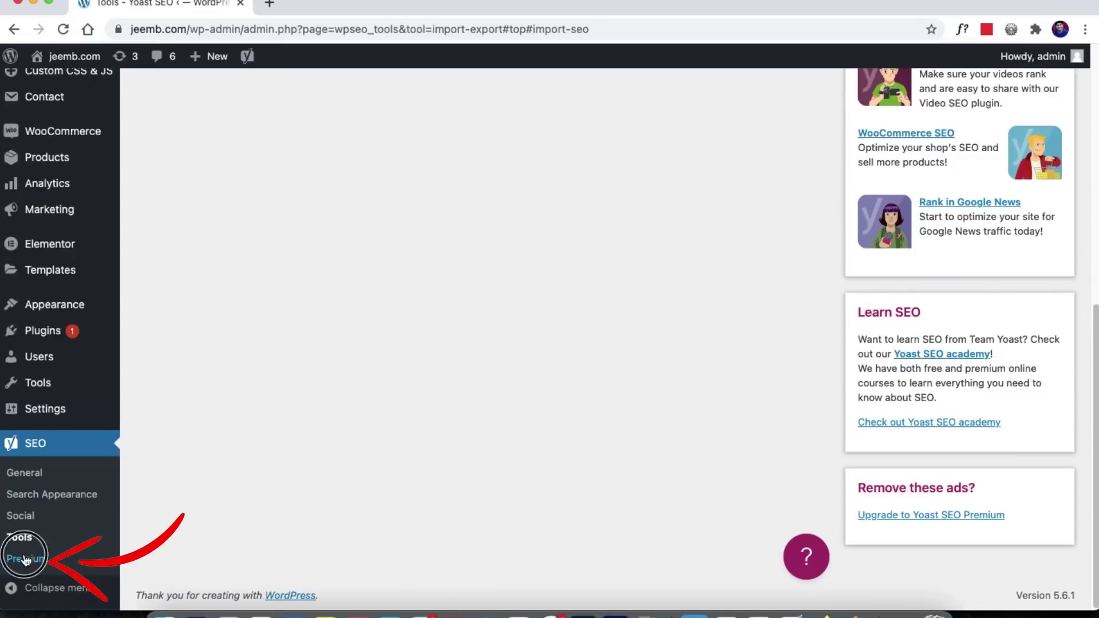
Step: Go to the Yoast SEO Premium page and look through the premium features and available extensions
left_click(26, 559)
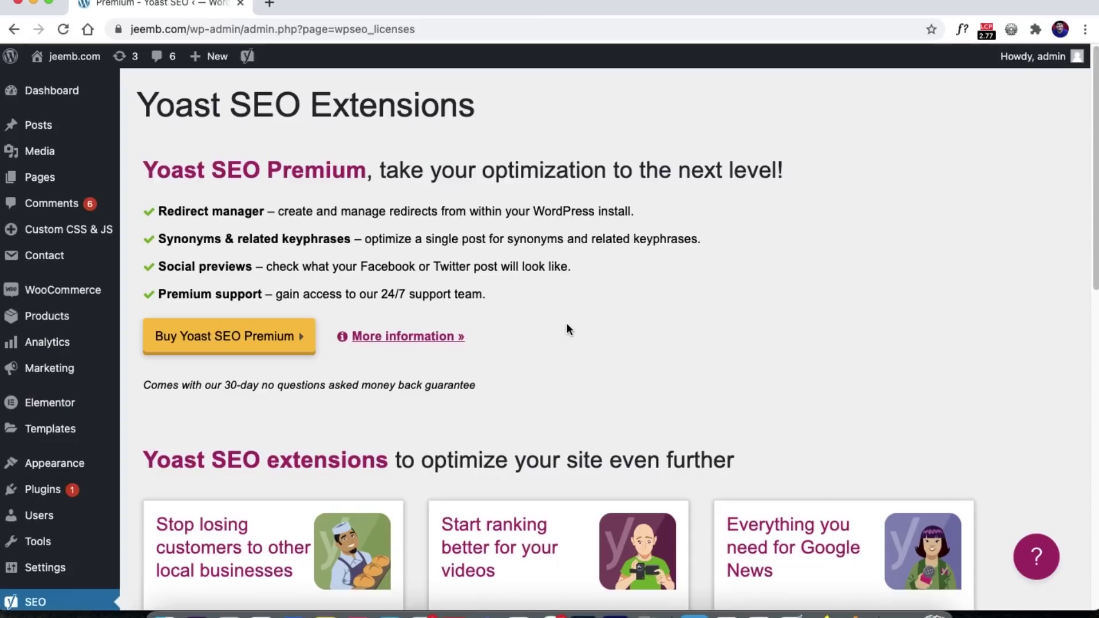
scroll(568, 329, "down", 12)
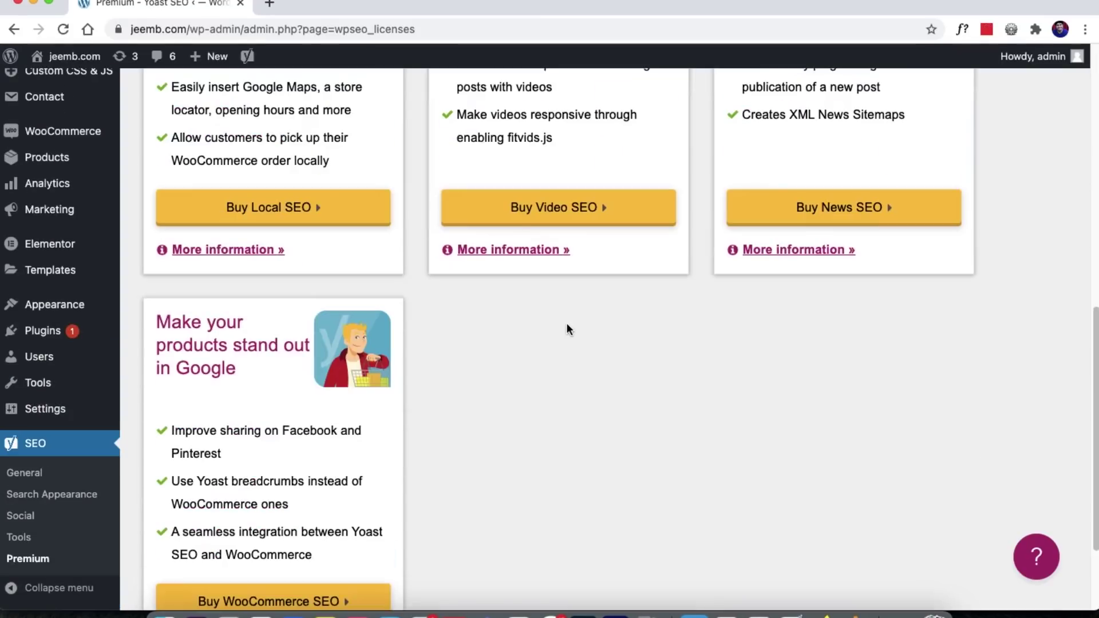
scroll(567, 324, "up", 15)
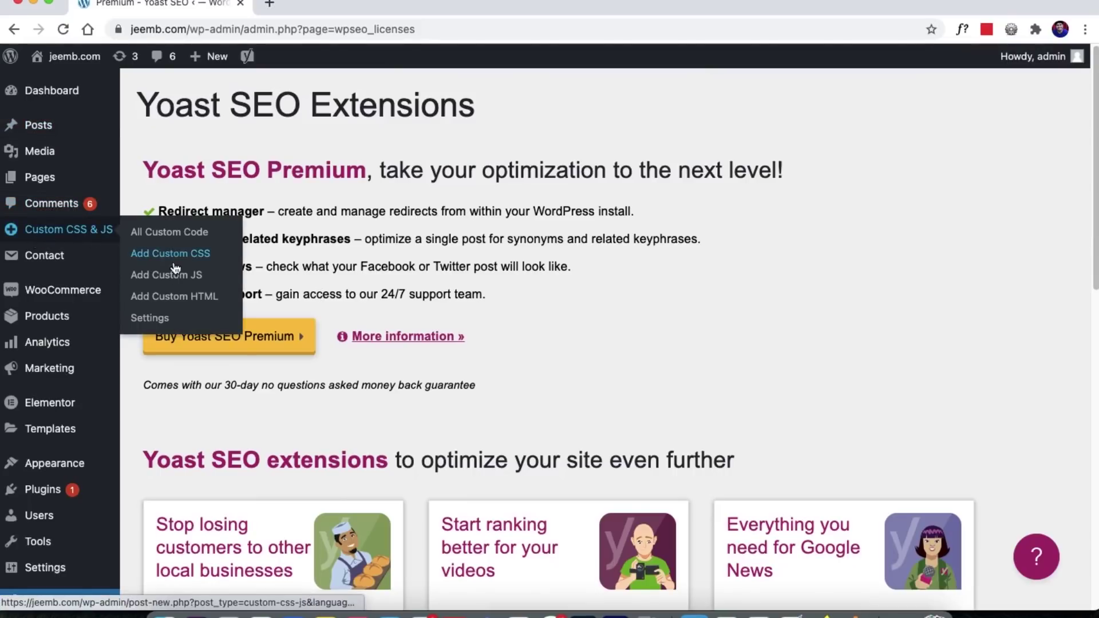
Step: Open the Demo page for editing from the list of all pages and go to its Yoast SEO section
left_click(153, 185)
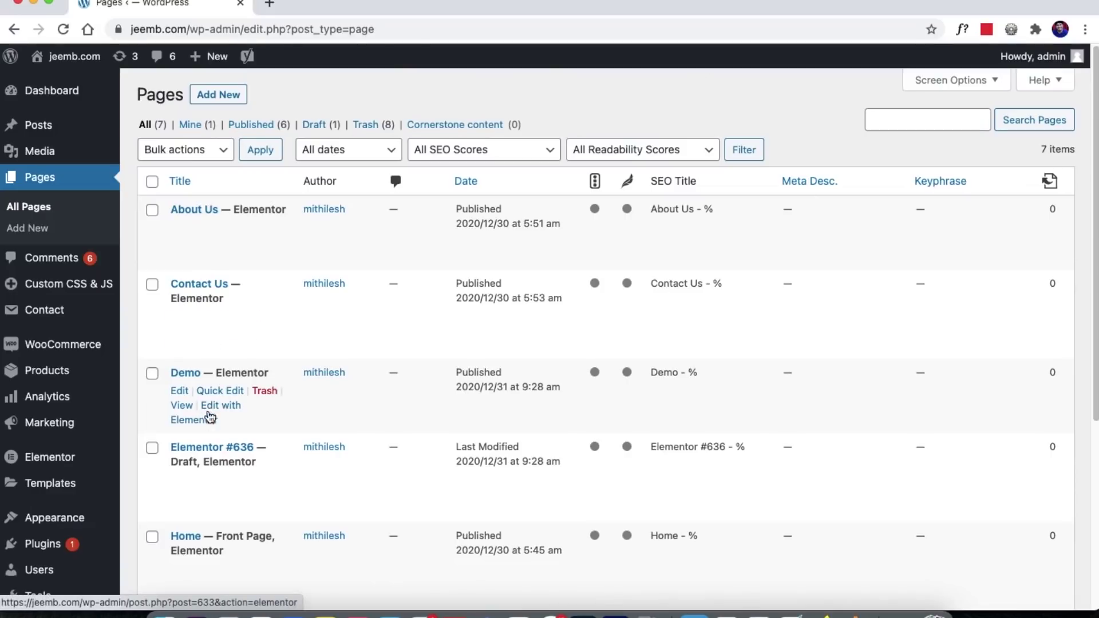
left_click(179, 392)
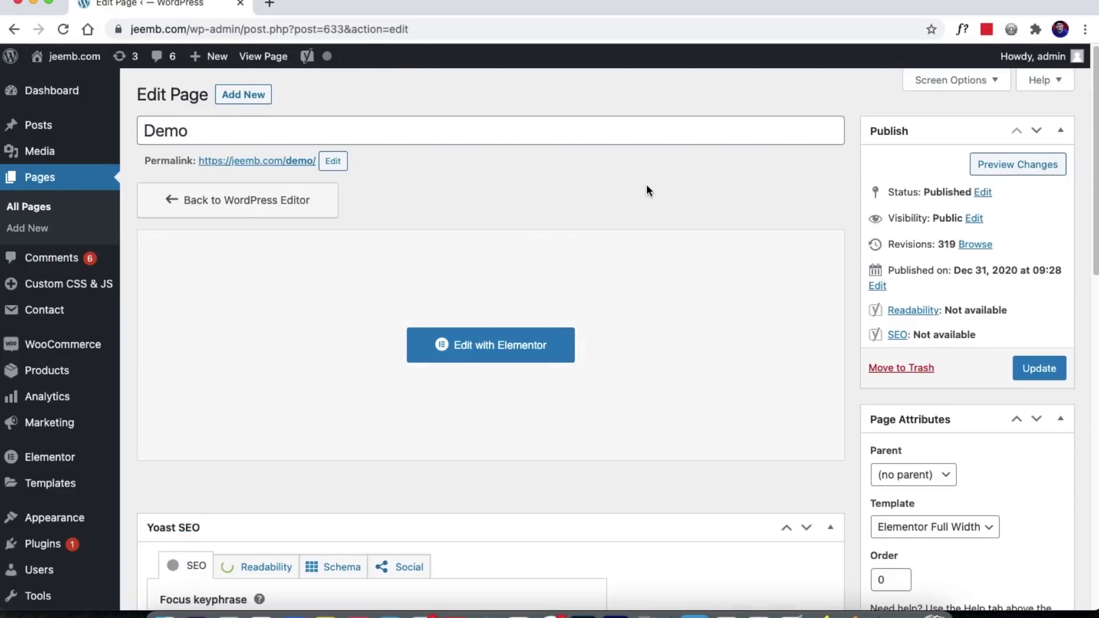
scroll(647, 186, "down", 4)
scroll(522, 281, "down", 2)
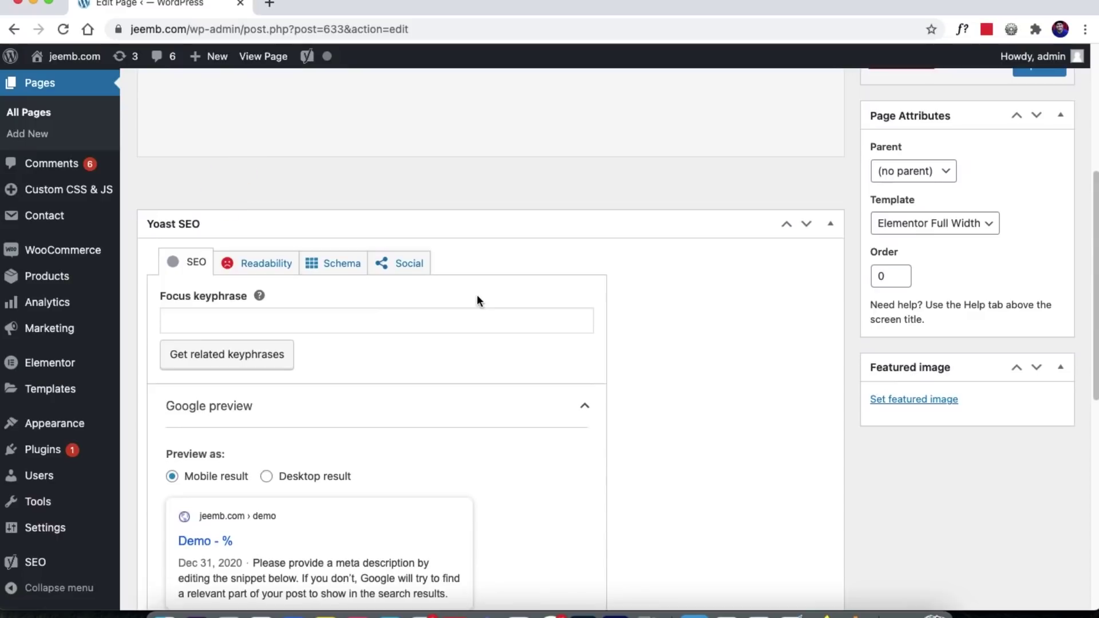
Step: Set the Demo page's focus keyphrase to "seo writing", request related keyphrases and dismiss the SEMrush authorization window
left_click(211, 316)
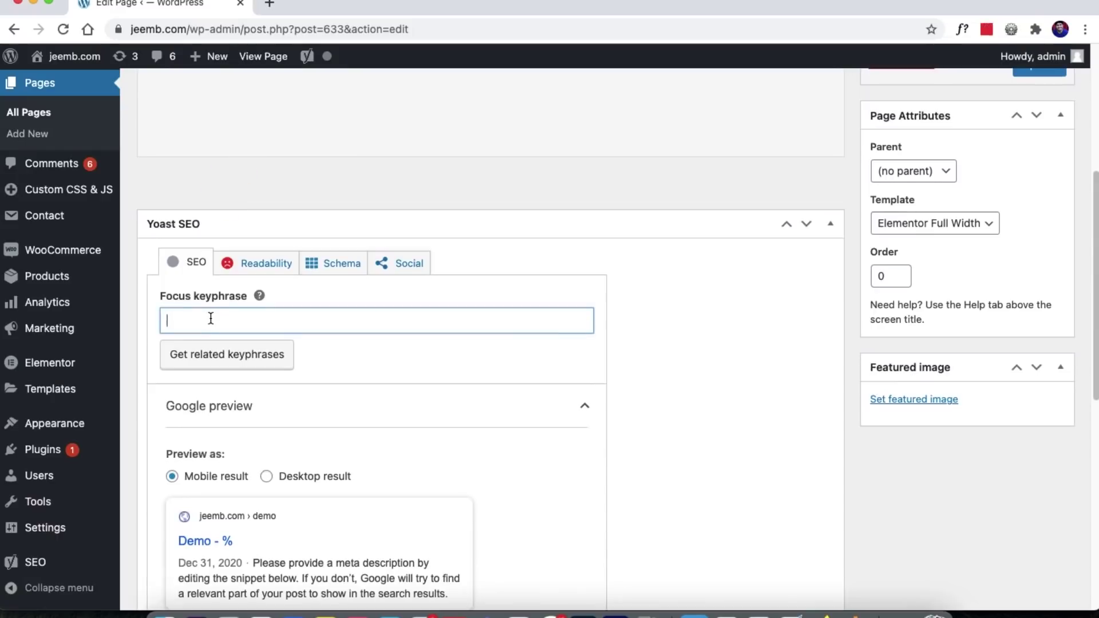
scroll(692, 428, "down", 1)
scroll(692, 428, "down", 2)
scroll(677, 400, "up", 2)
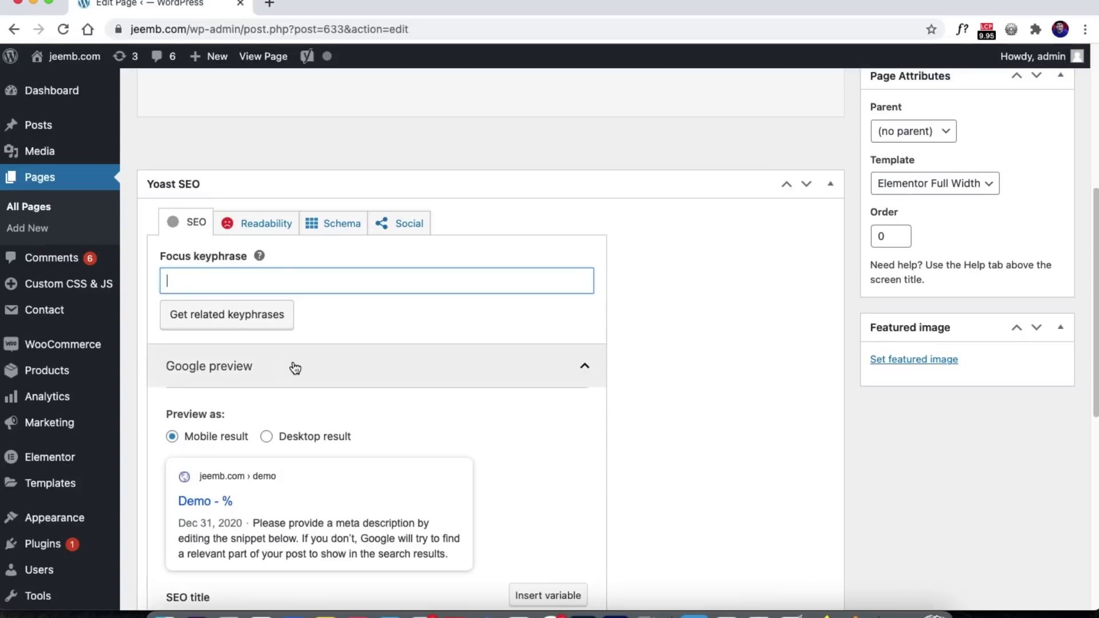
left_click(216, 283)
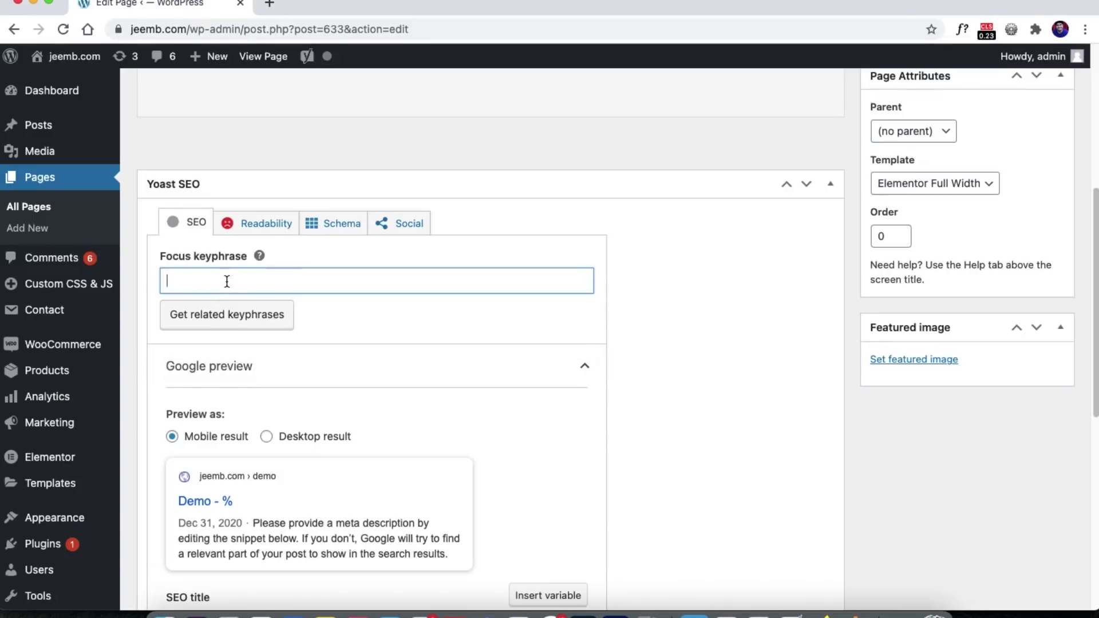
left_click(269, 314)
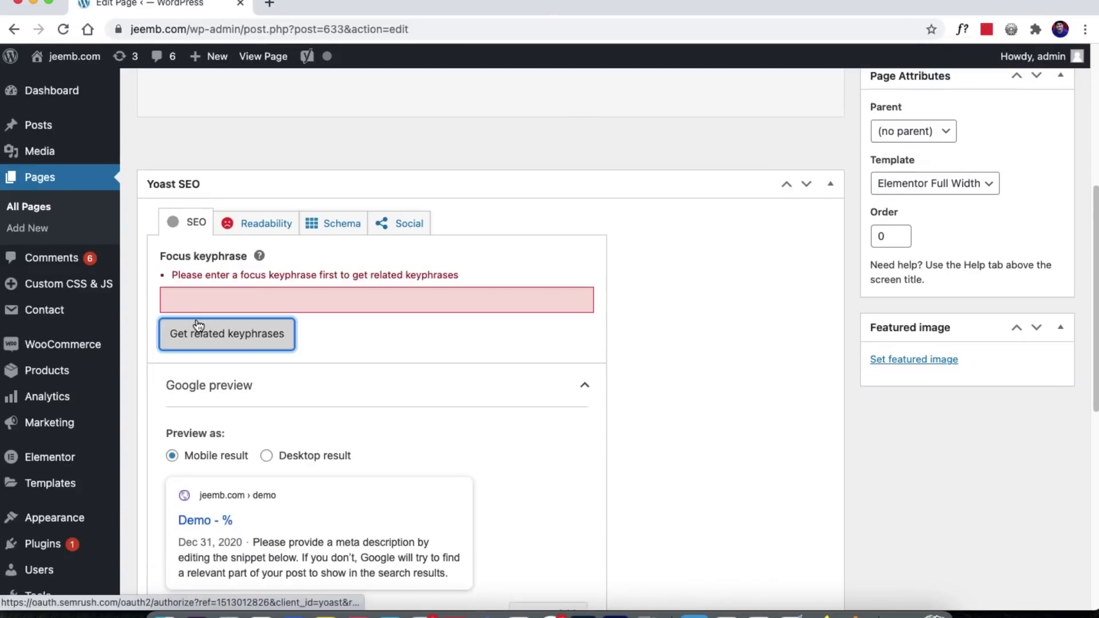
left_click(229, 295)
type("seo writing")
left_click(229, 312)
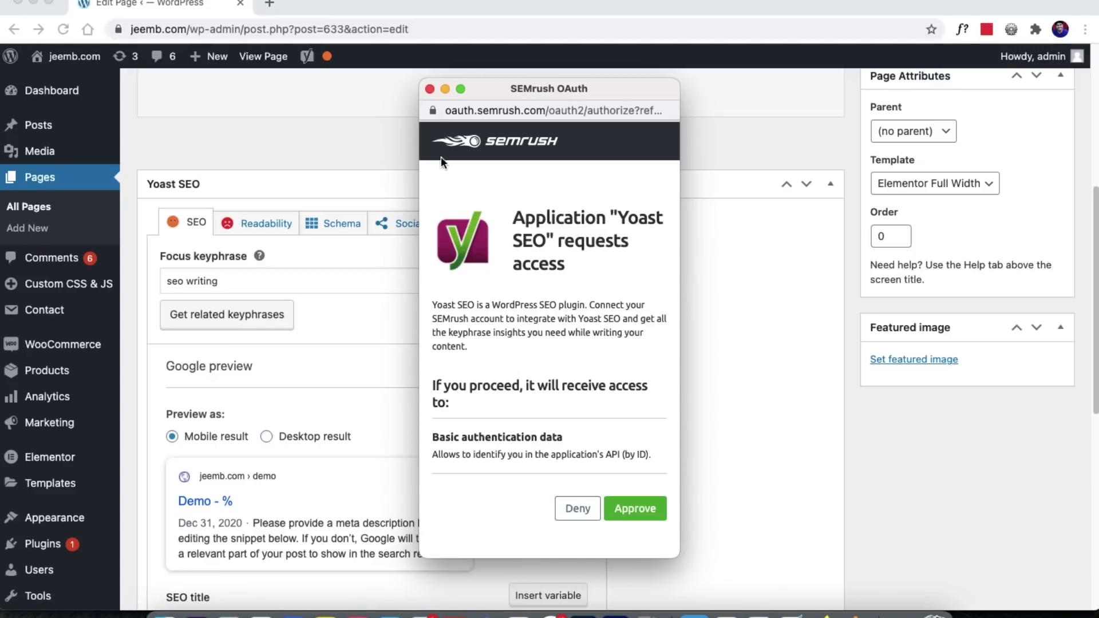
left_click(428, 90)
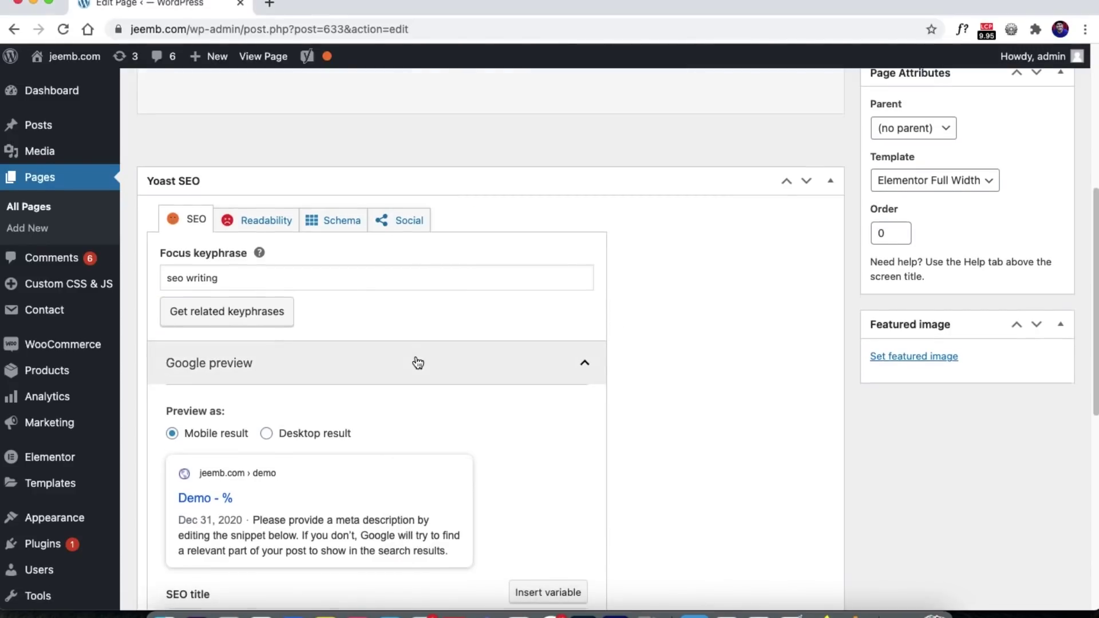
Step: Preview the Demo page's Google snippet as a desktop result and switch back to the mobile result
scroll(417, 363, "down", 1)
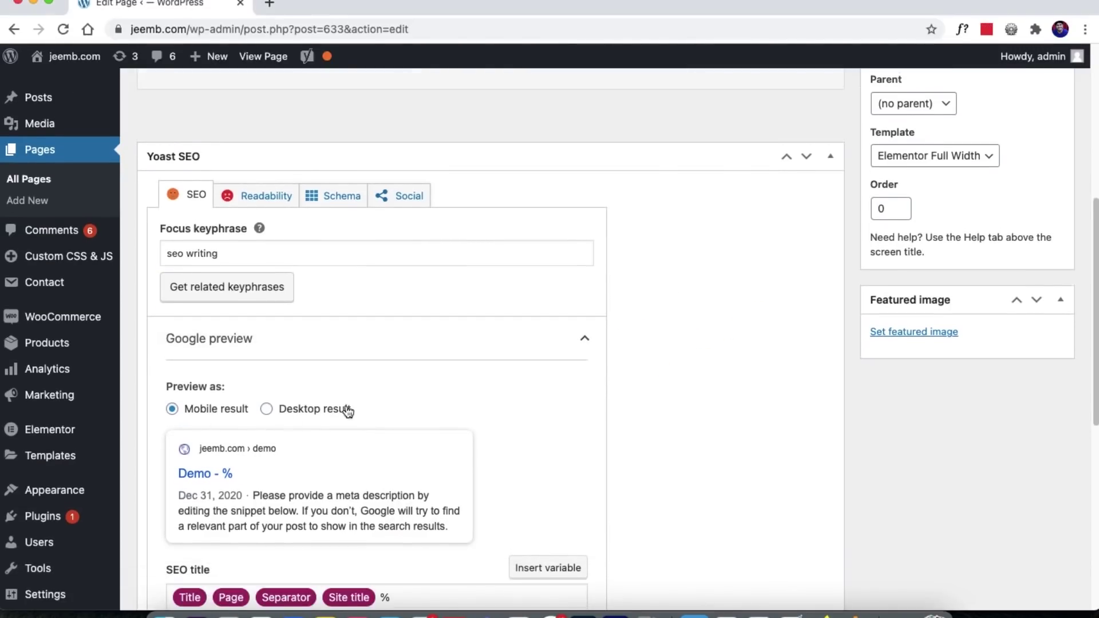
scroll(348, 404, "down", 3)
left_click(266, 333)
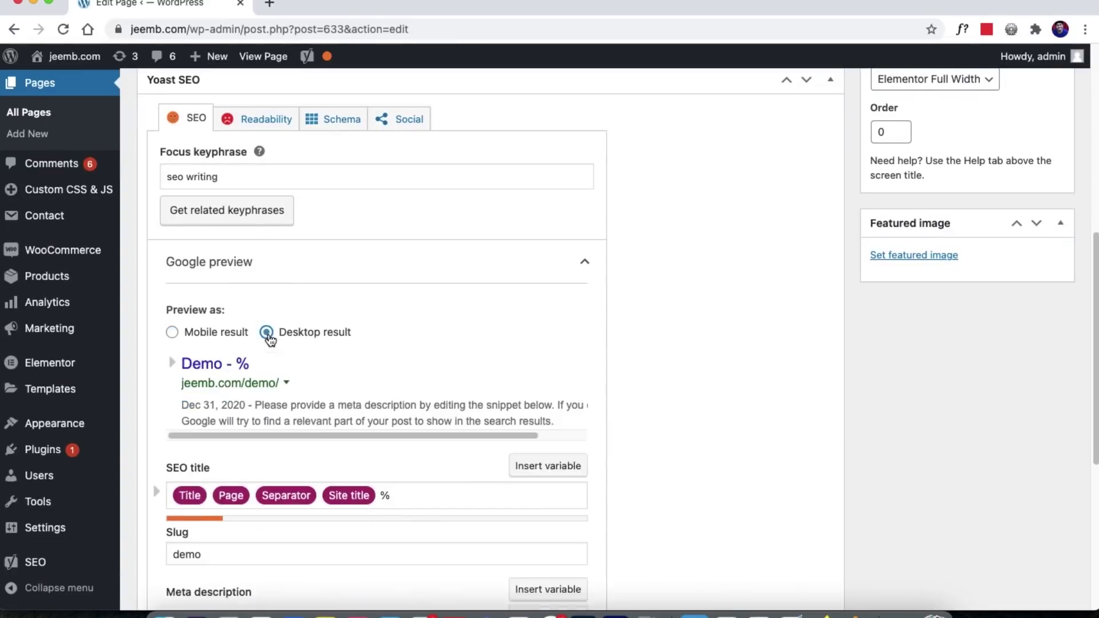
left_click(171, 333)
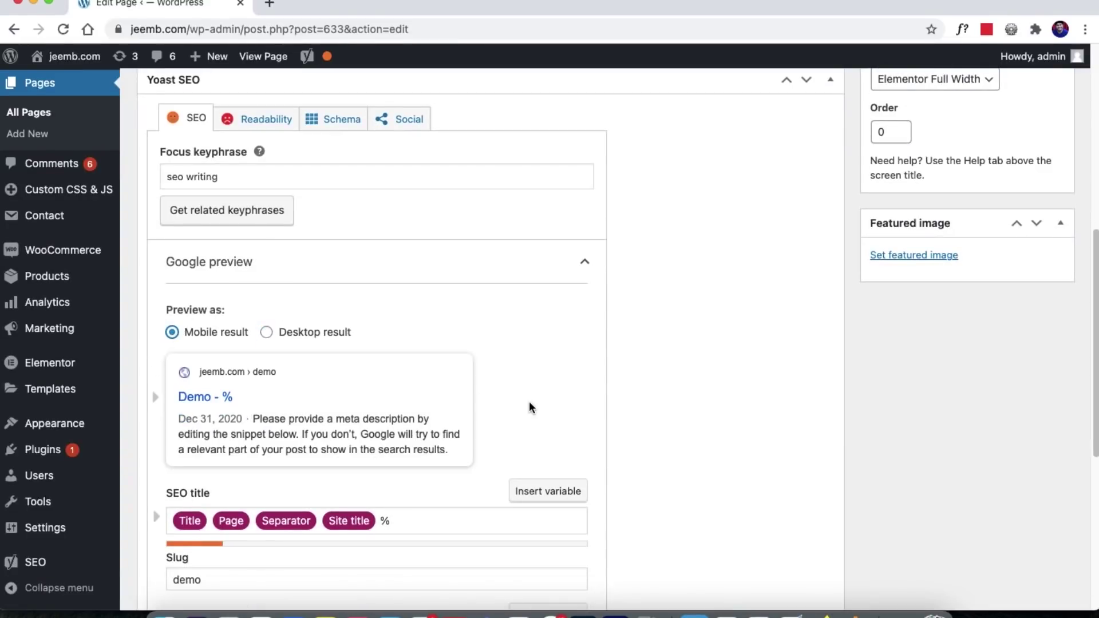
Step: Change the Demo page's SEO title to the Site title variable followed by "- This is a demo page"
scroll(358, 377, "down", 2)
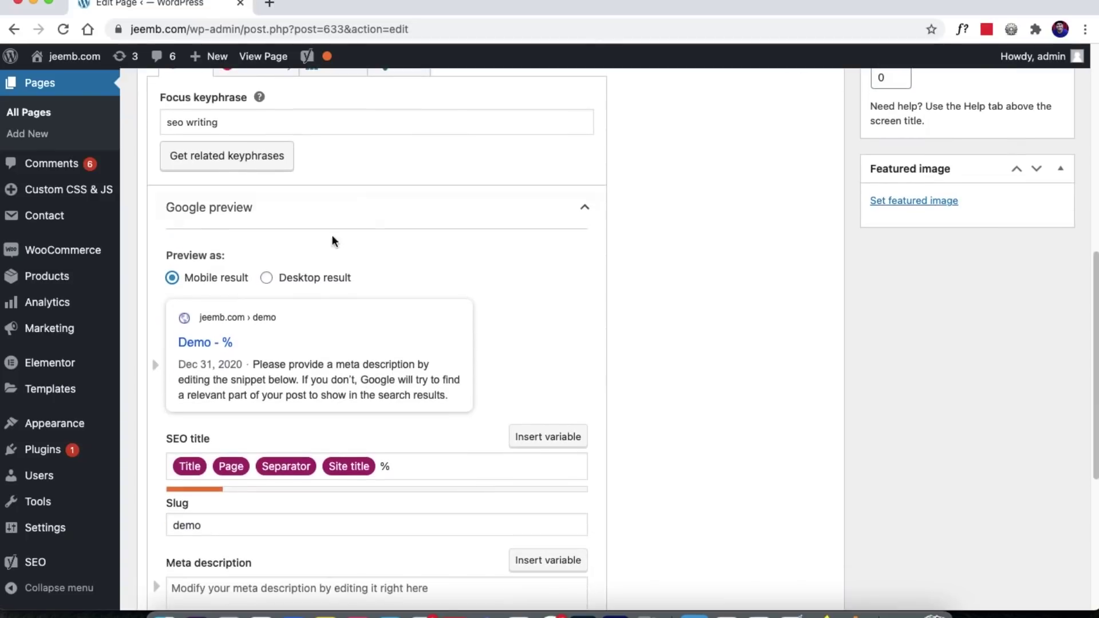
scroll(338, 352, "down", 2)
left_click(425, 398)
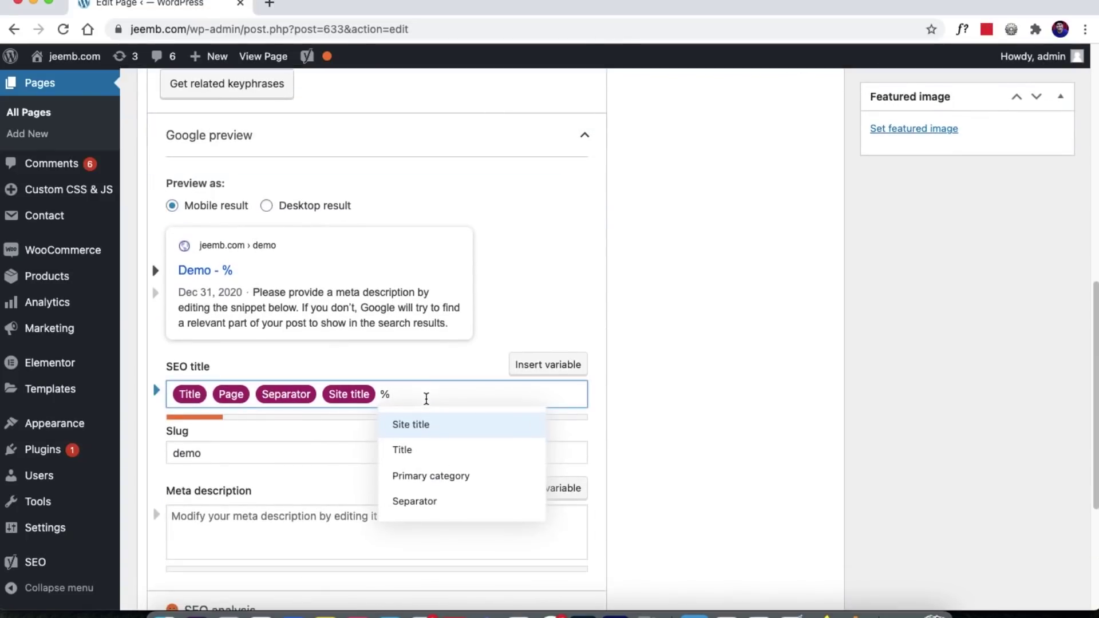
key("BackSpace")
key("Left")
key("BackSpace")
key("BackSpace")
key("BackSpace")
key("End")
type("- This is a")
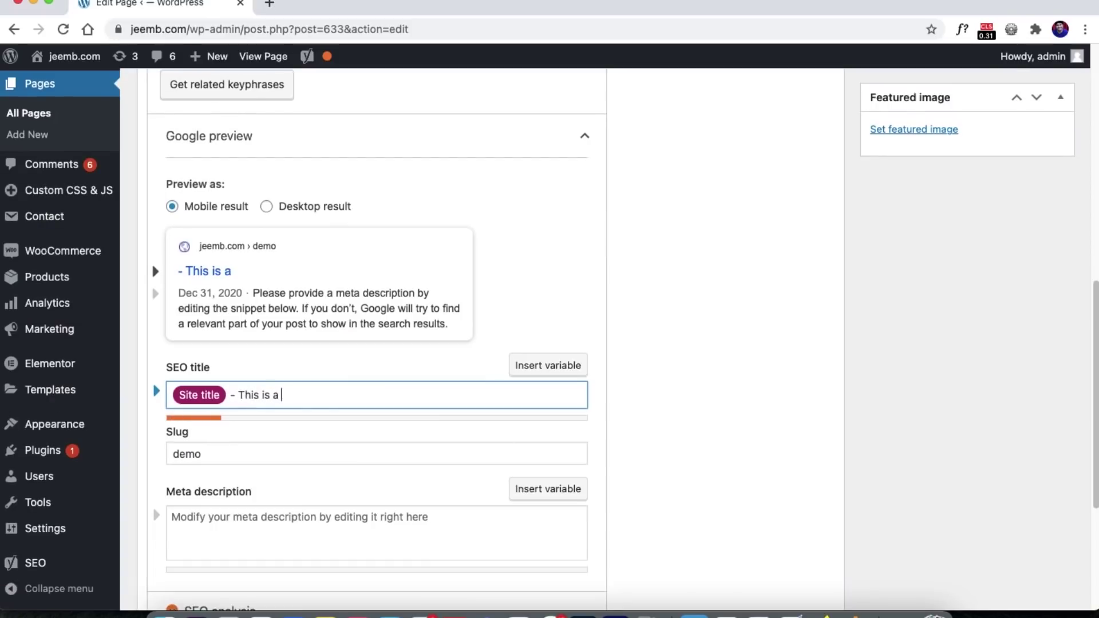
type(" demo page")
key("Tab")
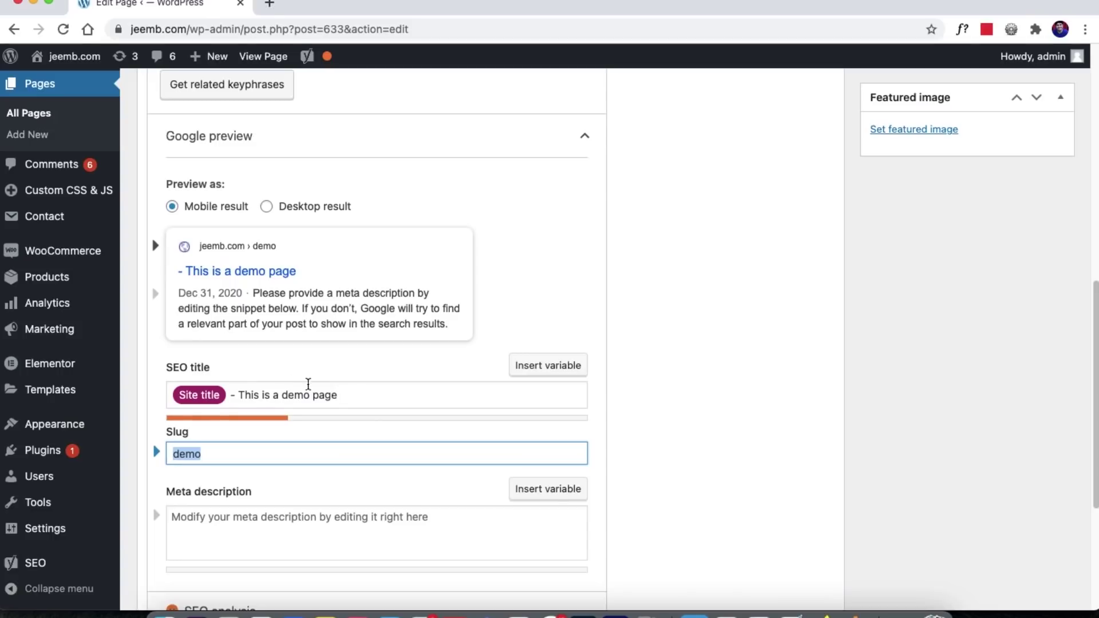
Step: Enter the meta description "this is a demo description for the page that I wrote for this page during the making of a tutorial about making this page."
scroll(351, 376, "down", 2)
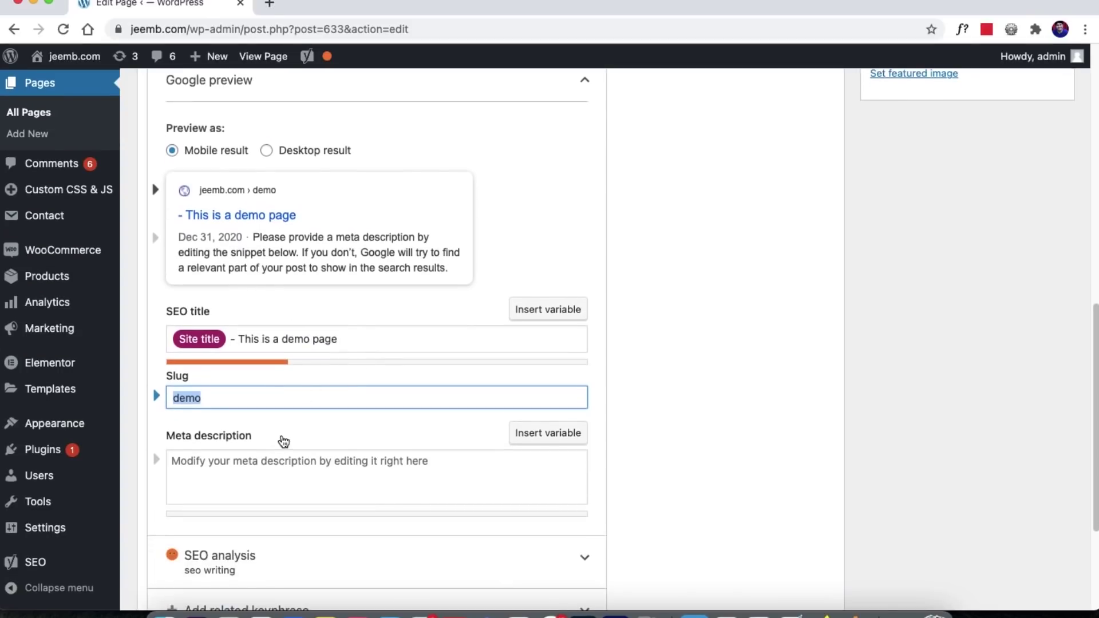
left_click(303, 462)
type("this is a demo descr")
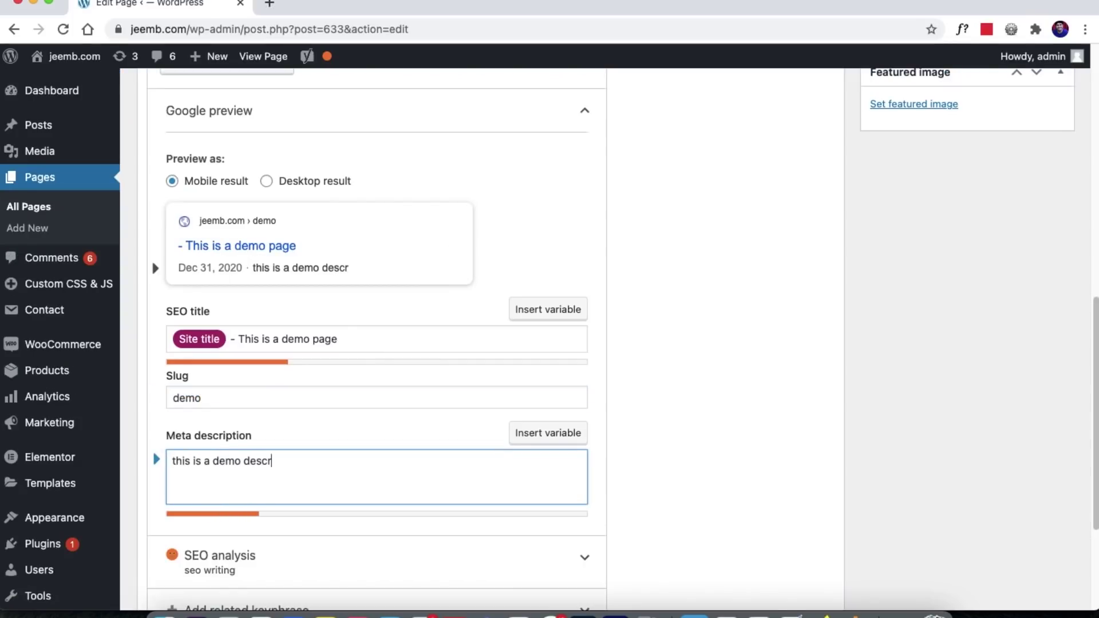
type("iption for the page that I wrote")
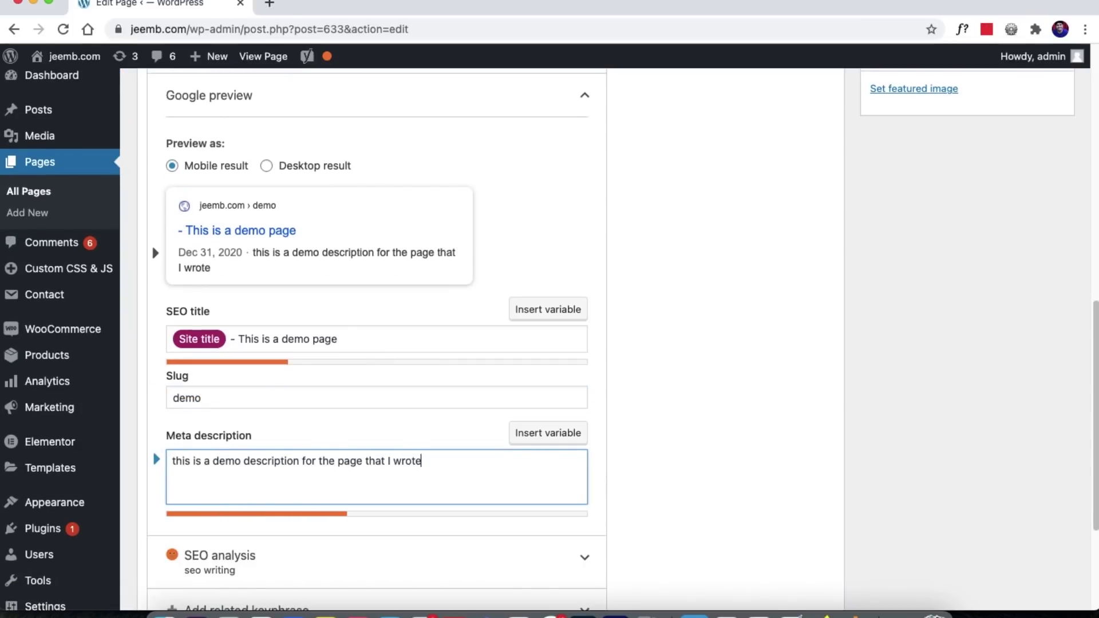
type(" for this page during the makeing of a vi")
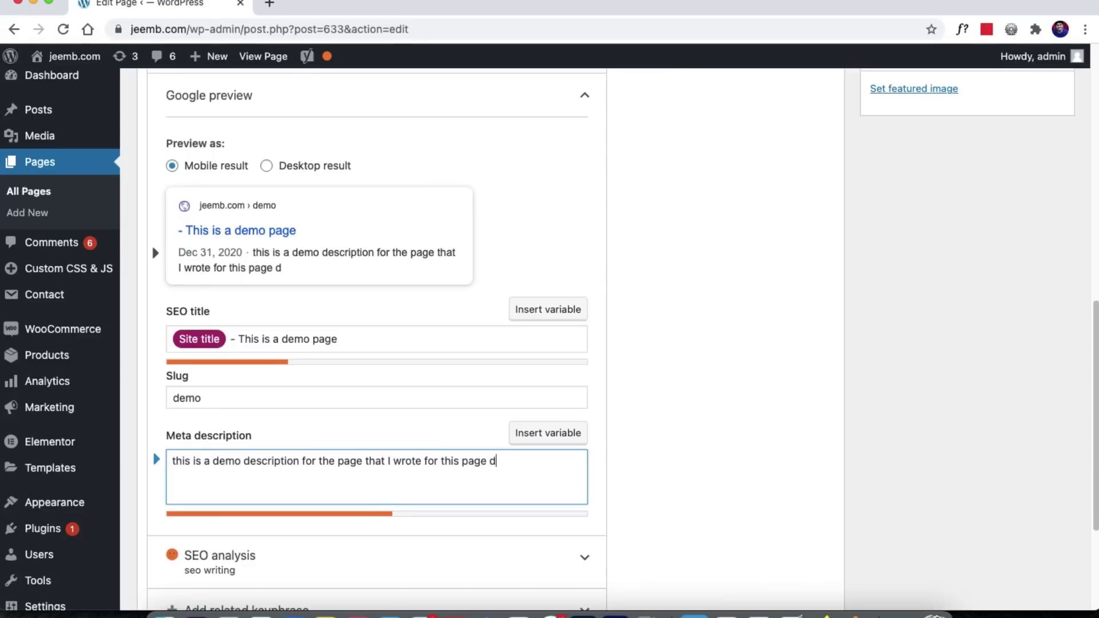
key("BackSpace")
key("BackSpace")
key("BackSpace")
key("BackSpace")
key("BackSpace")
key("BackSpace")
key("BackSpace")
key("BackSpace")
key("BackSpace")
key("BackSpace")
key("BackSpace")
key("BackSpace")
type("ing of a tutorial about making this page.")
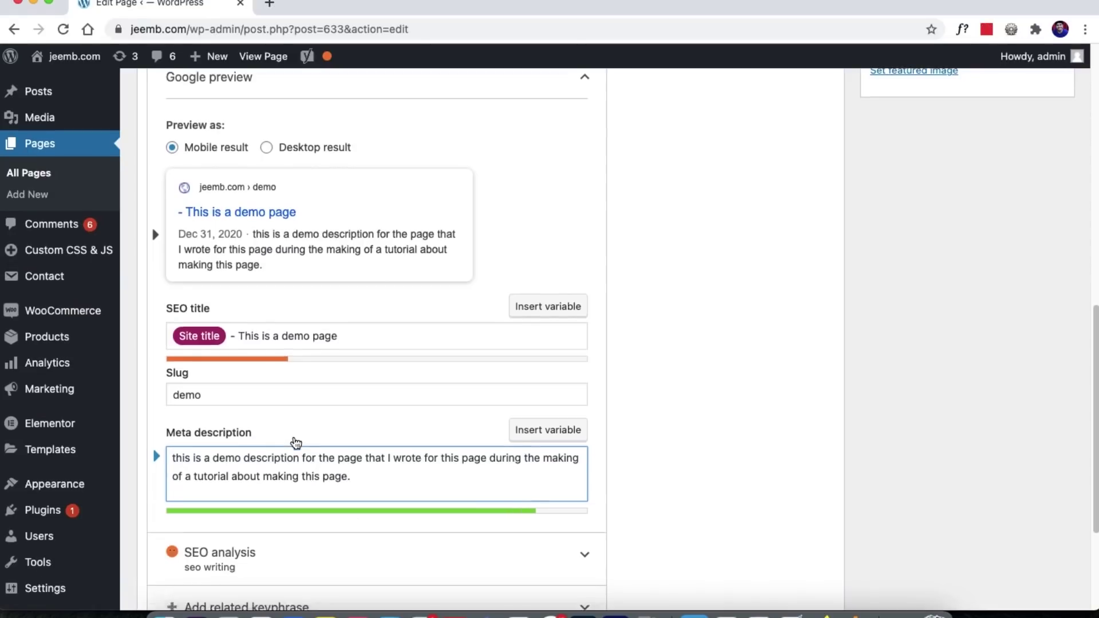
Step: Expand the SEO analysis for the focus keyphrase and read through the listed problems
scroll(295, 443, "down", 3)
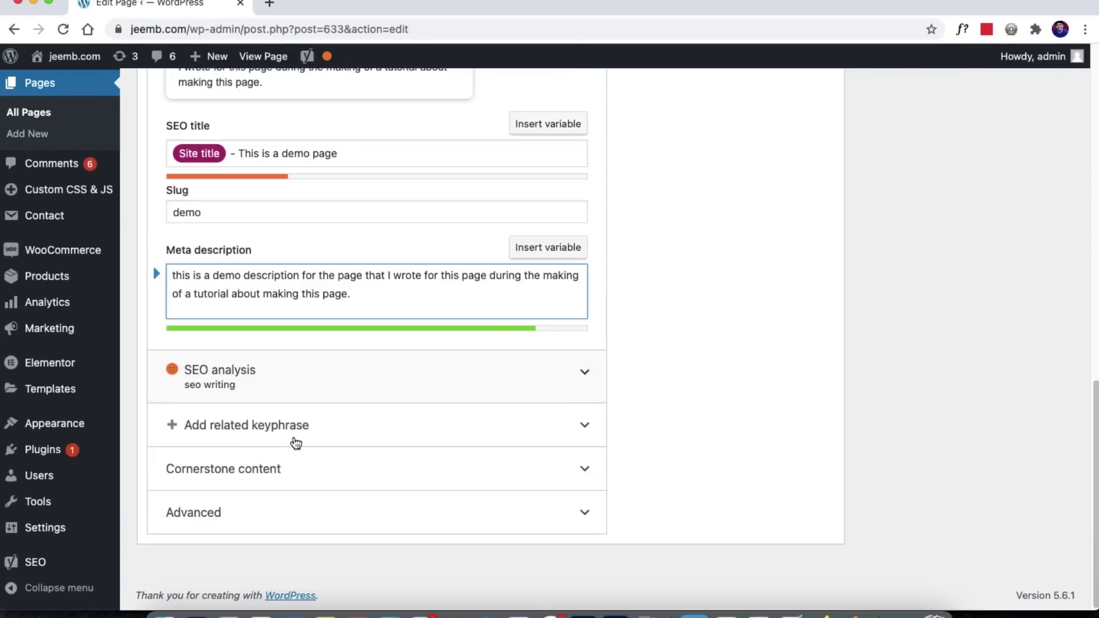
left_click(356, 388)
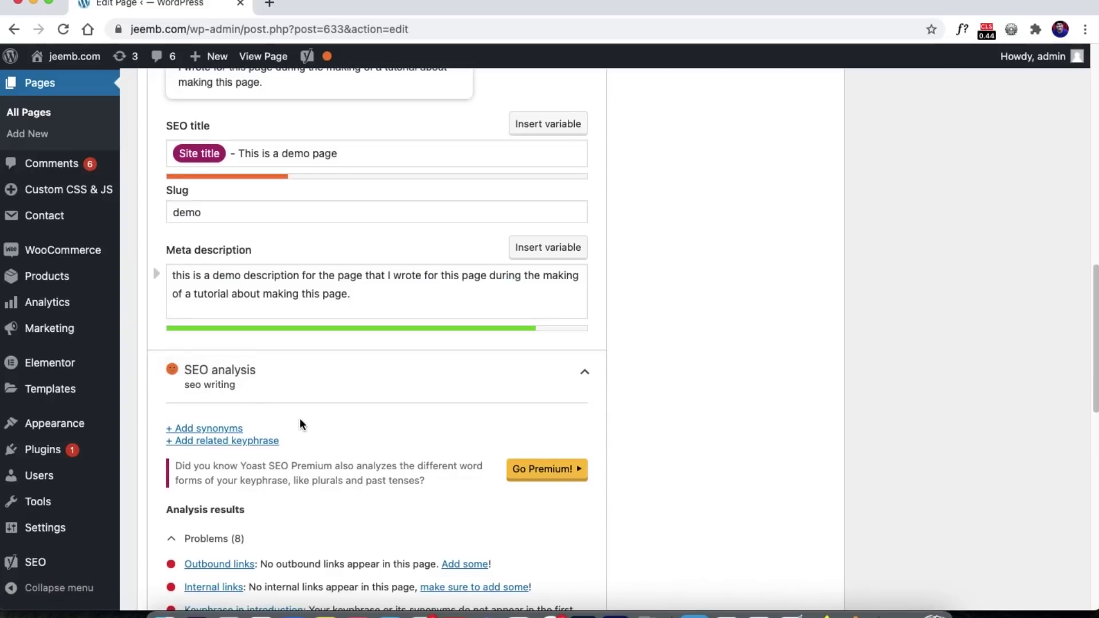
scroll(301, 424, "down", 2)
scroll(299, 419, "down", 2)
scroll(305, 397, "down", 1)
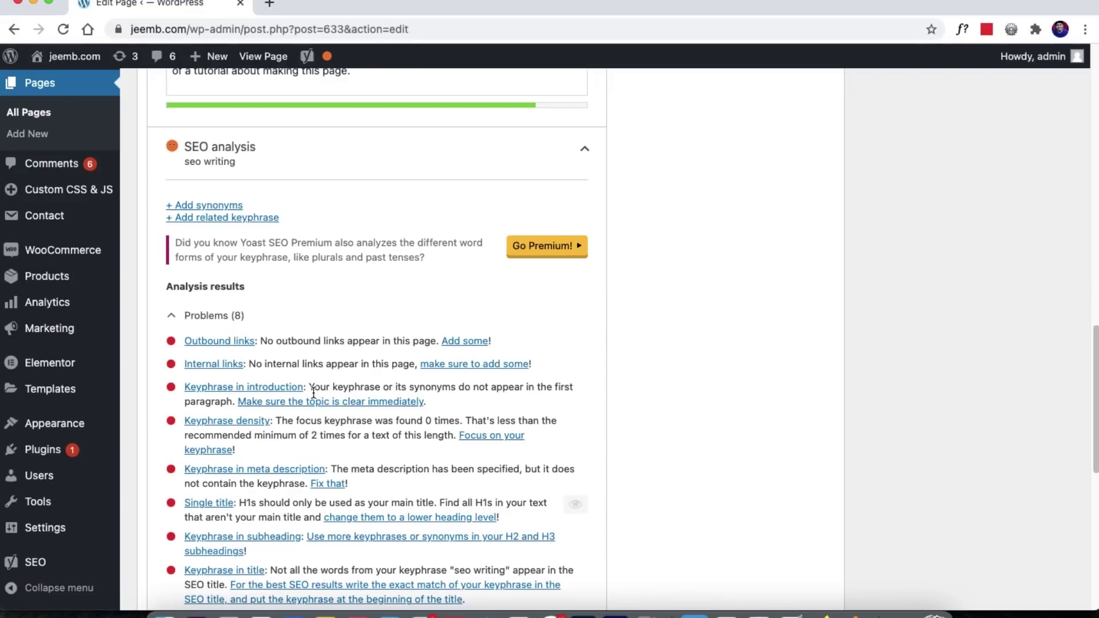
scroll(239, 377, "down", 1)
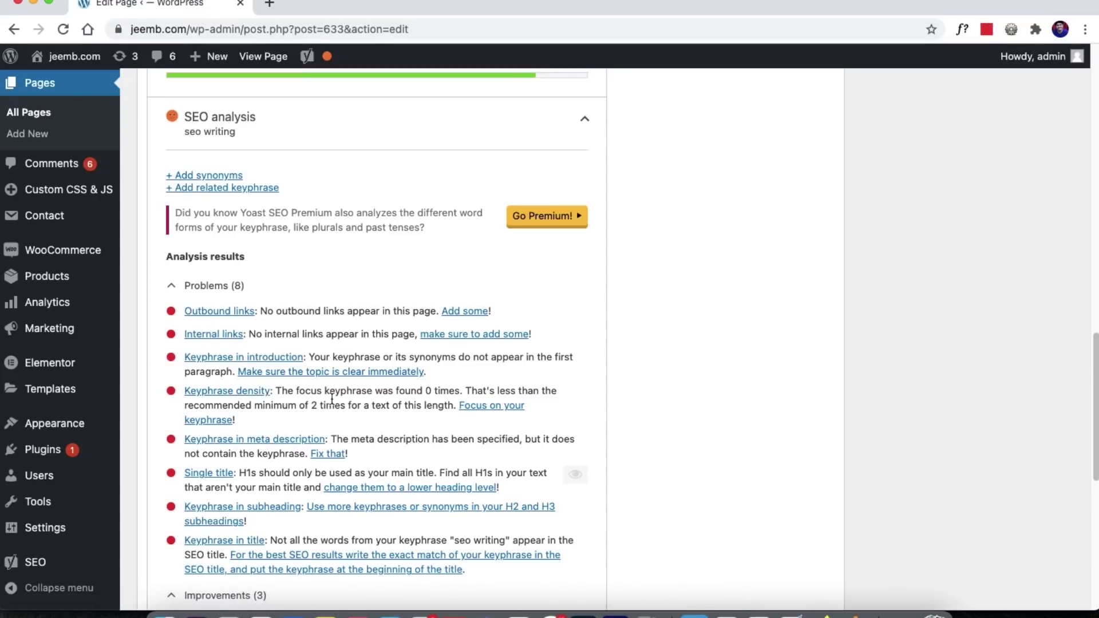
Step: Review the remaining SEO analysis results and mark the Demo page as cornerstone content
scroll(310, 406, "down", 1)
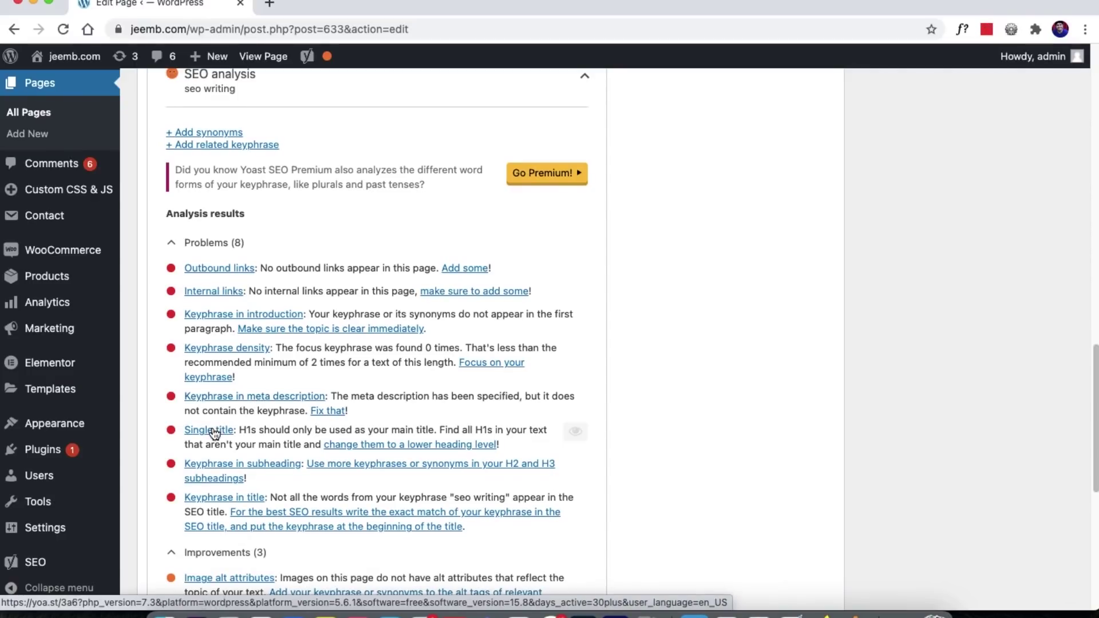
scroll(218, 433, "down", 8)
left_click(248, 479)
scroll(247, 478, "down", 2)
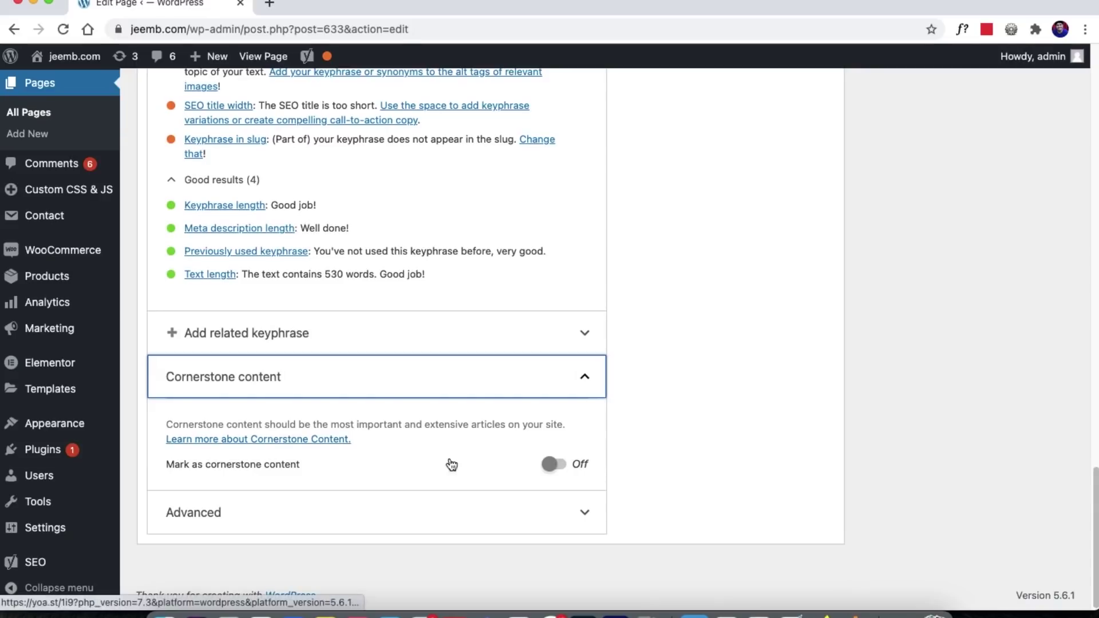
left_click(564, 466)
left_click(564, 467)
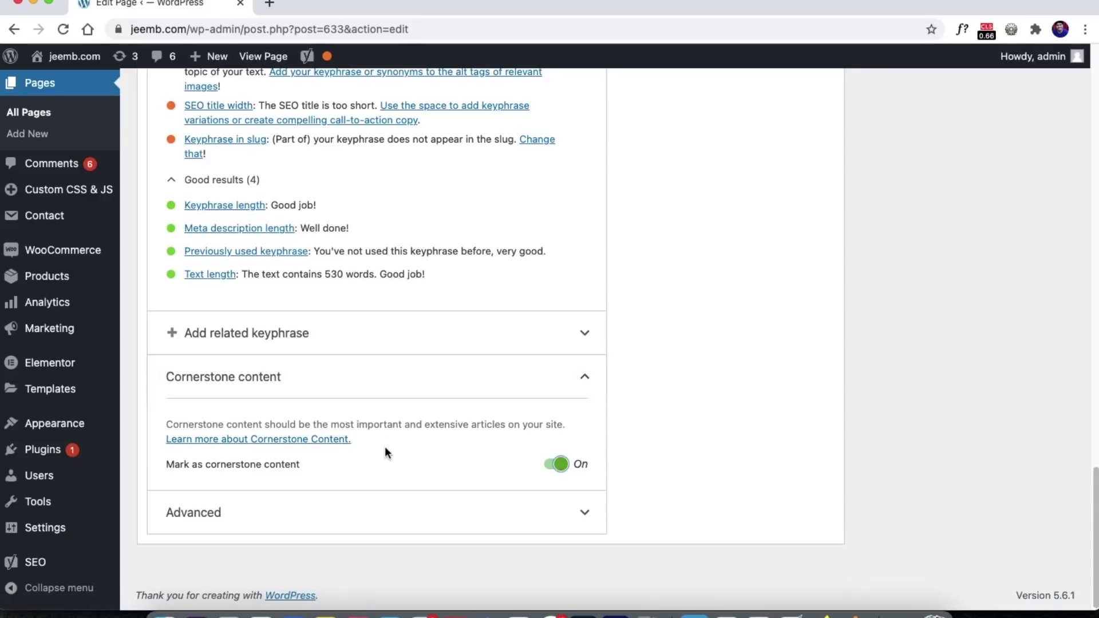
Step: Expand the advanced SEO settings and review the choices for showing the page in search results and following its links
left_click(419, 517)
scroll(404, 410, "down", 4)
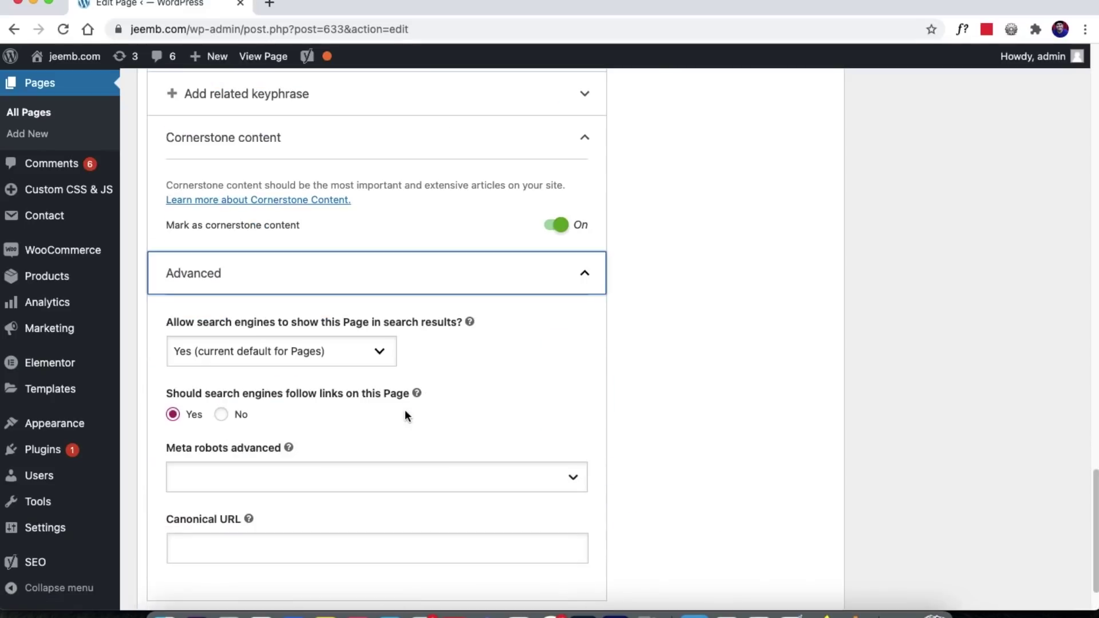
left_click(665, 367)
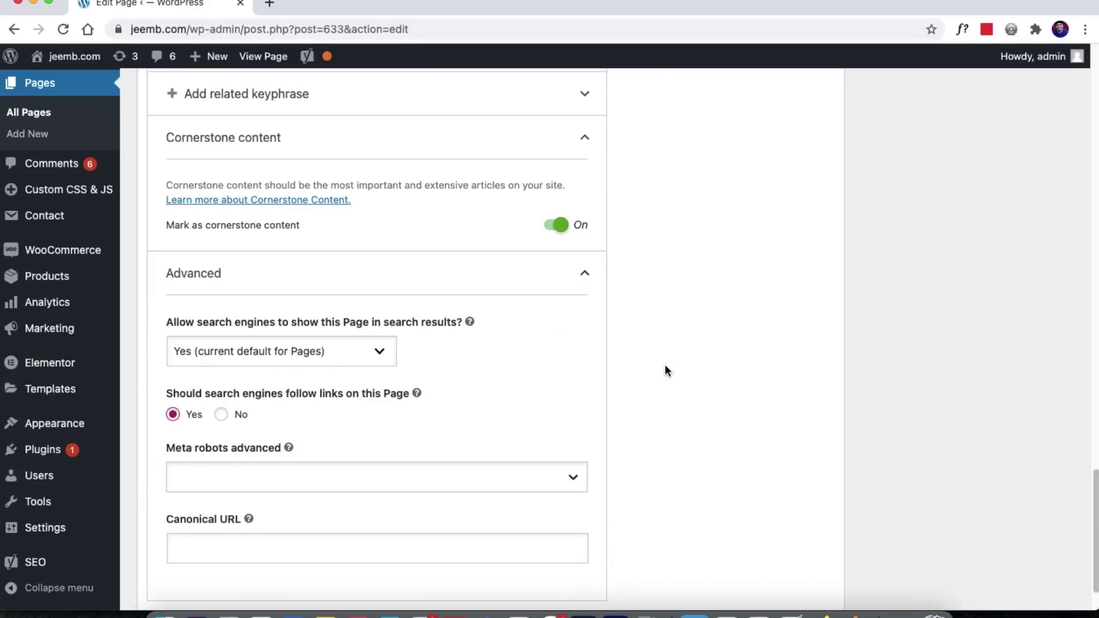
left_click(308, 353)
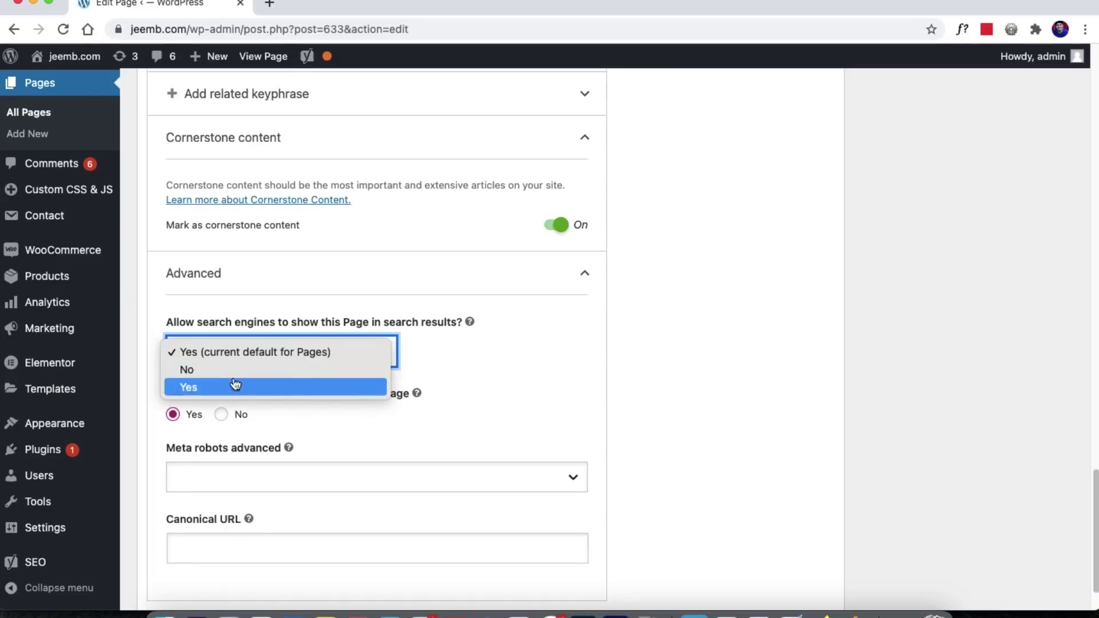
scroll(450, 399, "down", 2)
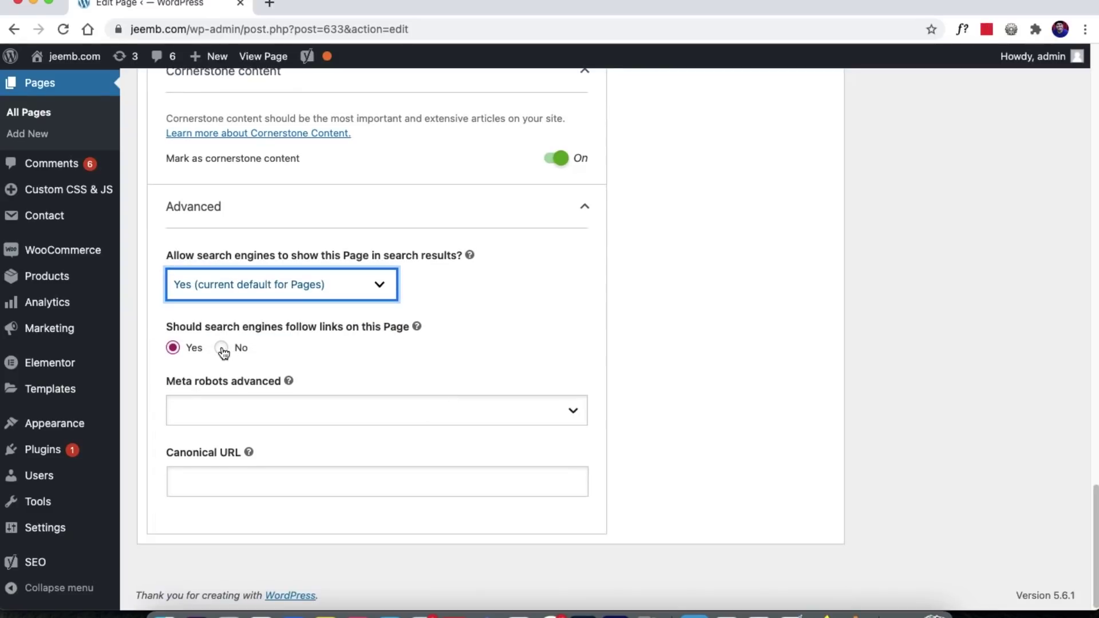
left_click(416, 326)
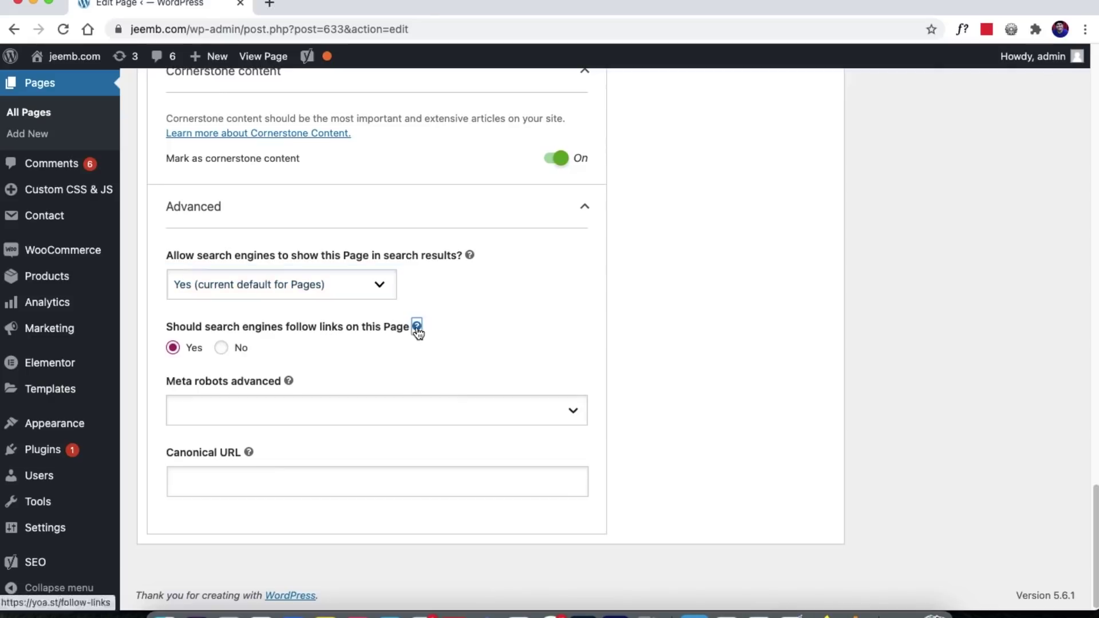
left_click(623, 296)
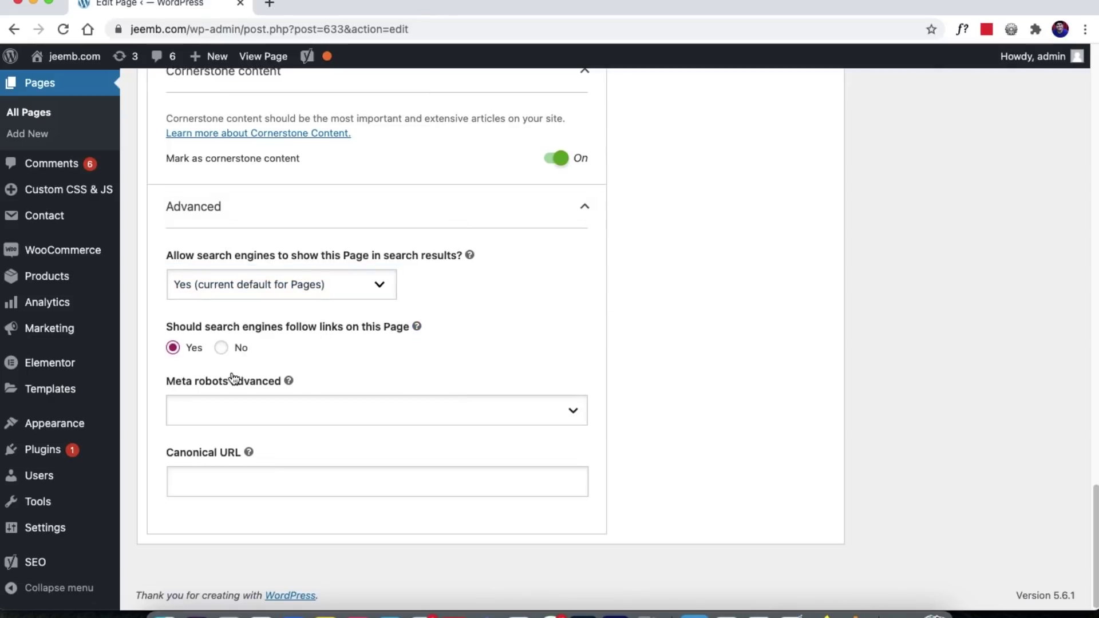
Step: Add No Image Index, No Archive and No Snippet as the page's advanced meta robots options, leaving the canonical URL empty
left_click(230, 416)
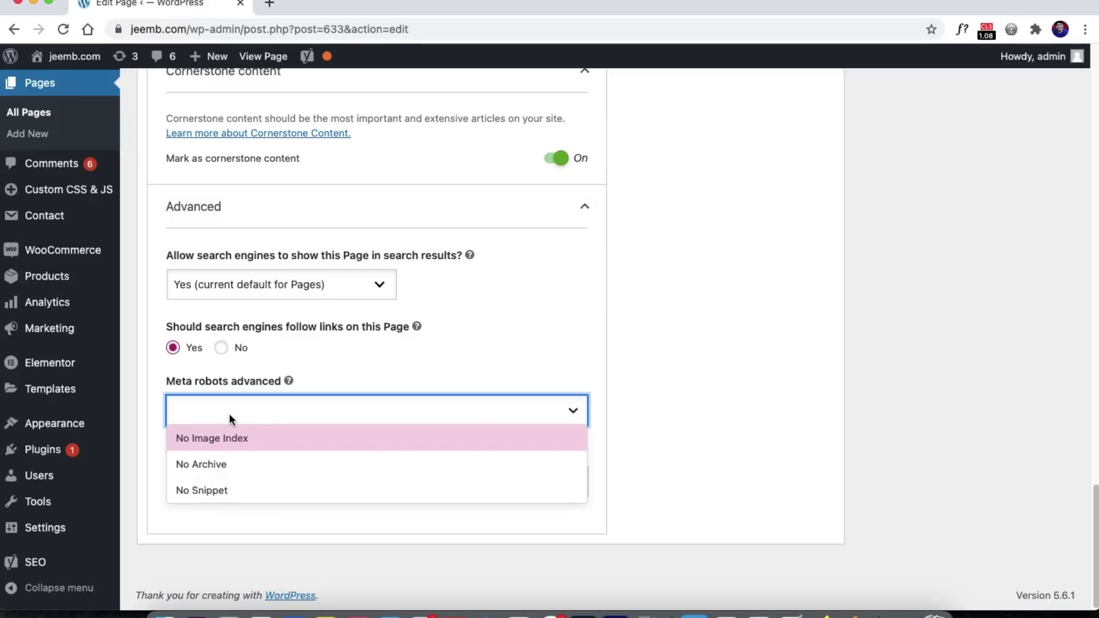
left_click(229, 436)
left_click(326, 419)
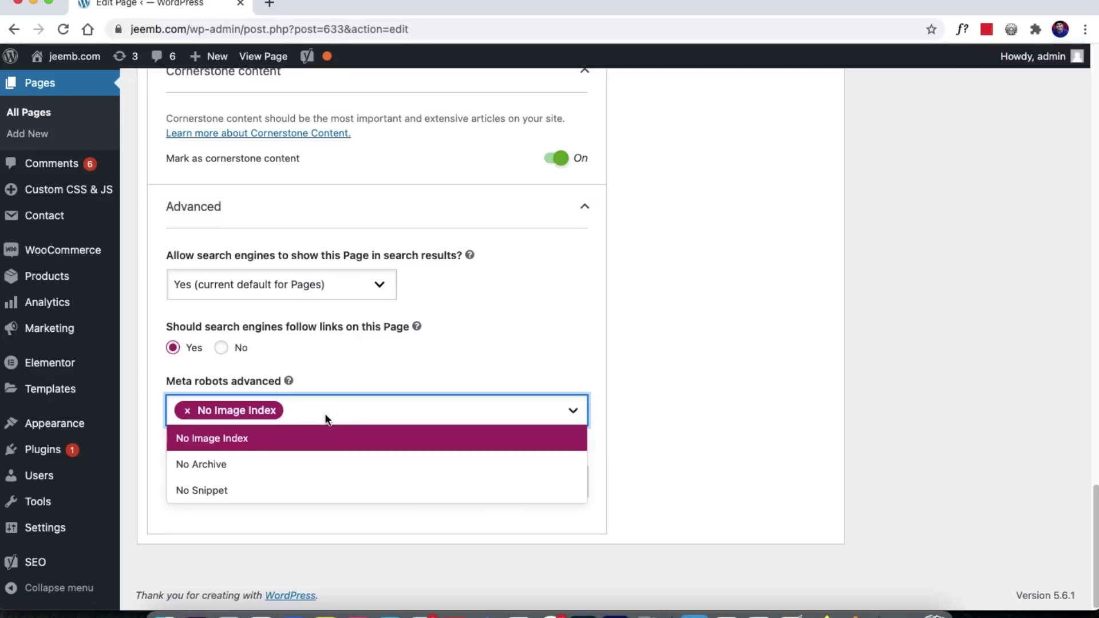
left_click(266, 472)
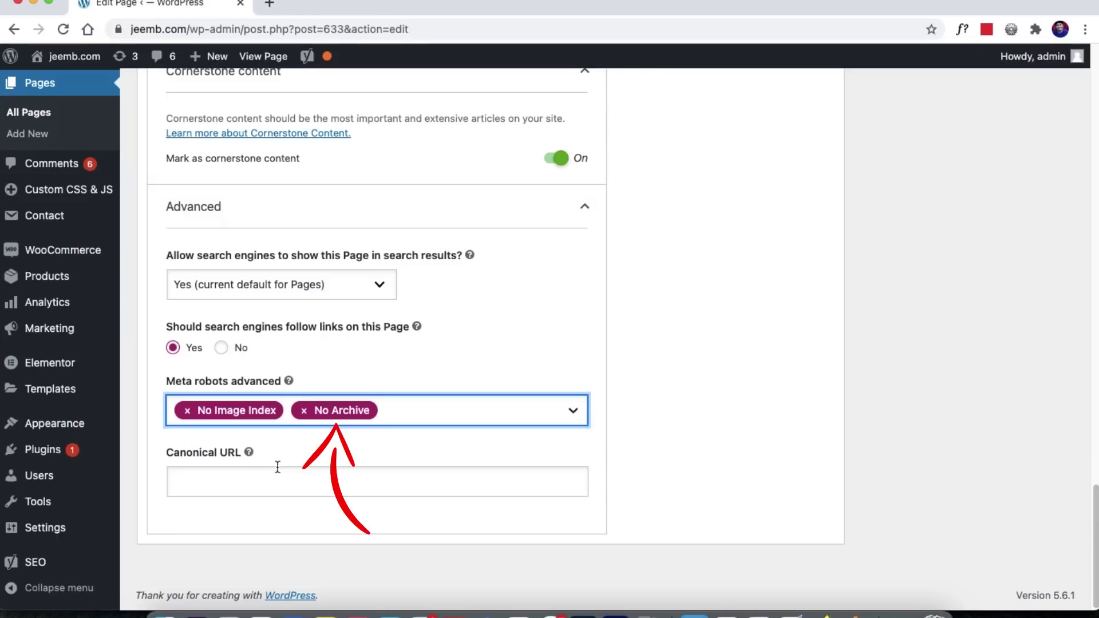
left_click(401, 414)
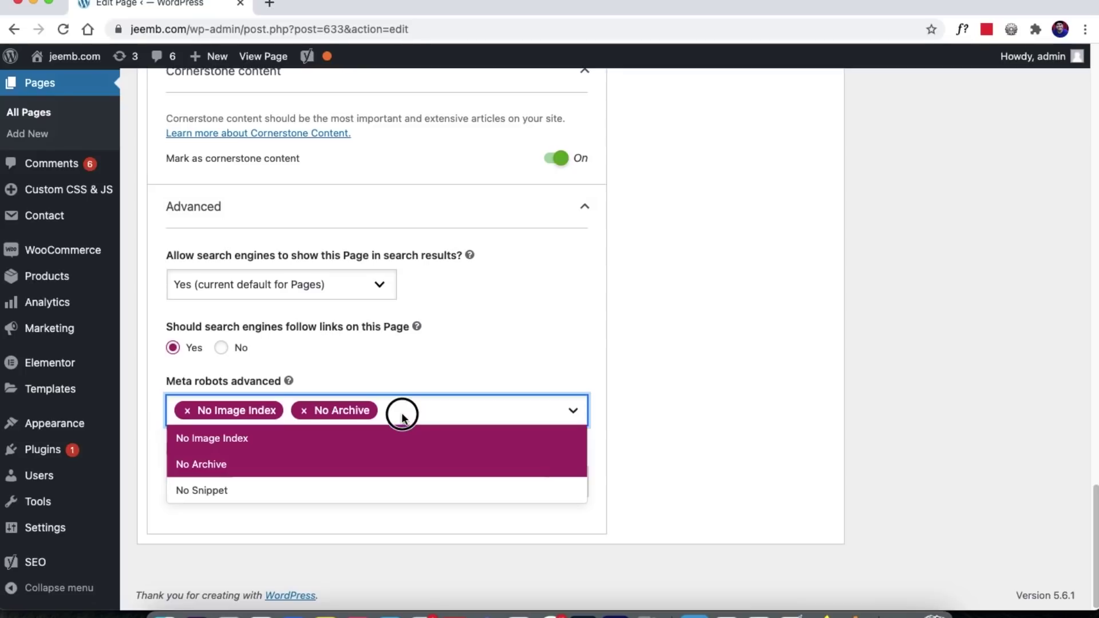
left_click(222, 490)
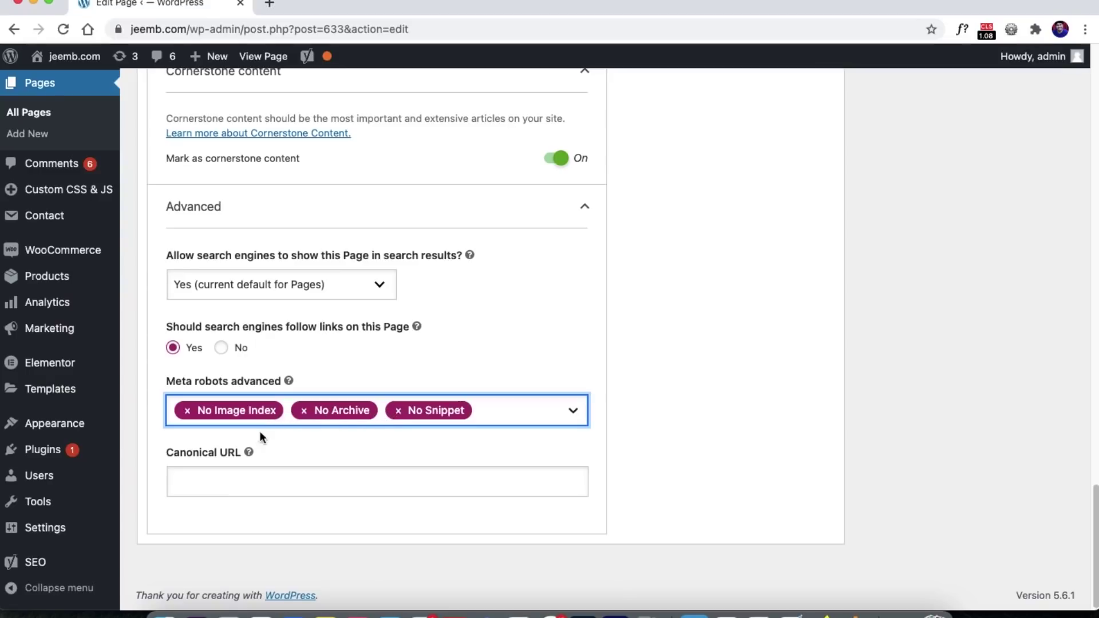
left_click(262, 481)
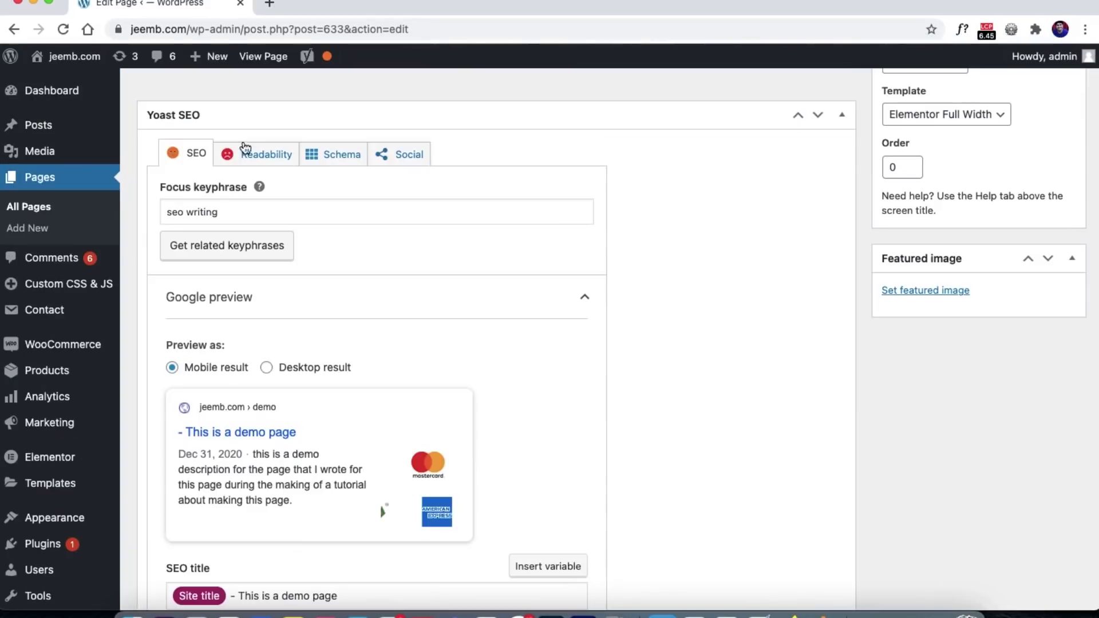
Step: Review the page's readability analysis and set its schema page type to FAQ Page
left_click(255, 150)
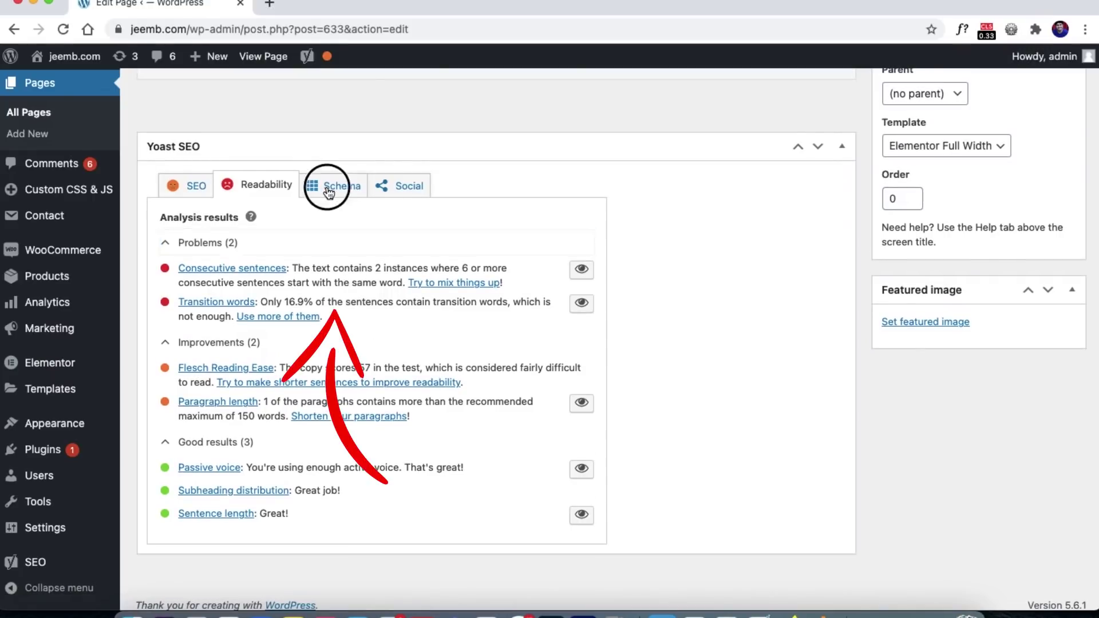
left_click(332, 179)
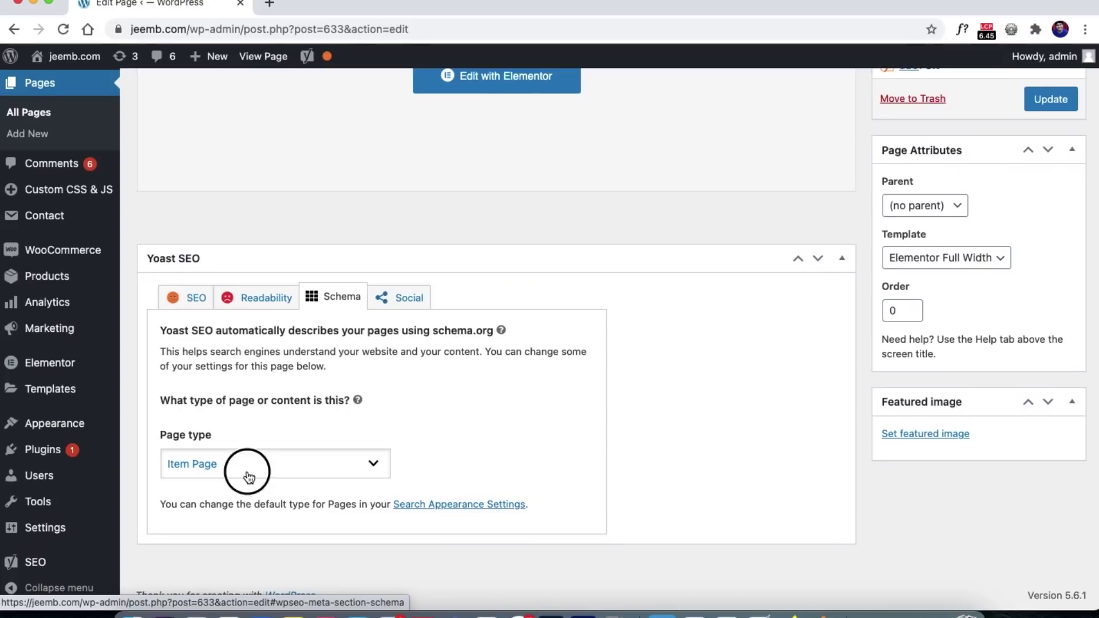
left_click(246, 476)
left_click(212, 446)
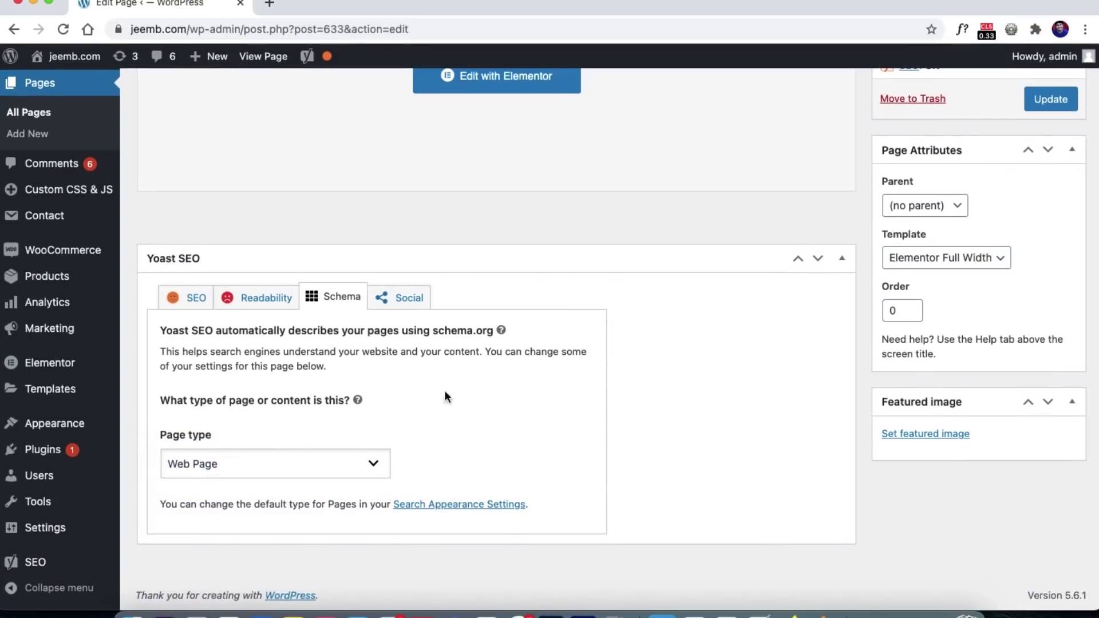
left_click(303, 457)
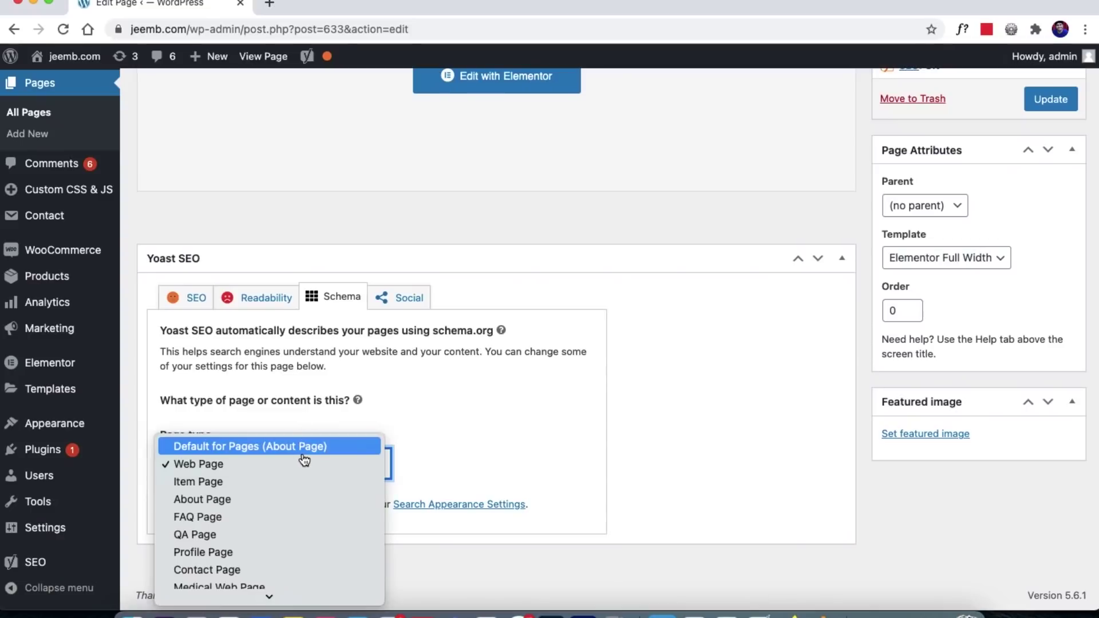
left_click(270, 517)
Step: Choose the living room photo from the media library as the page's Facebook image
left_click(399, 297)
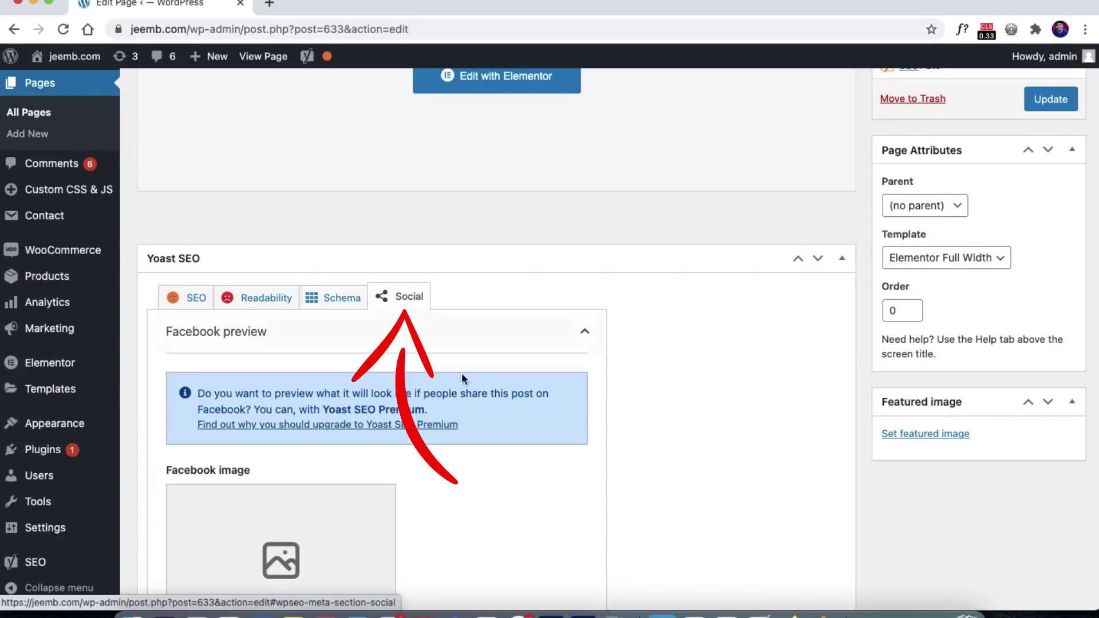
scroll(603, 511, "down", 6)
left_click(248, 366)
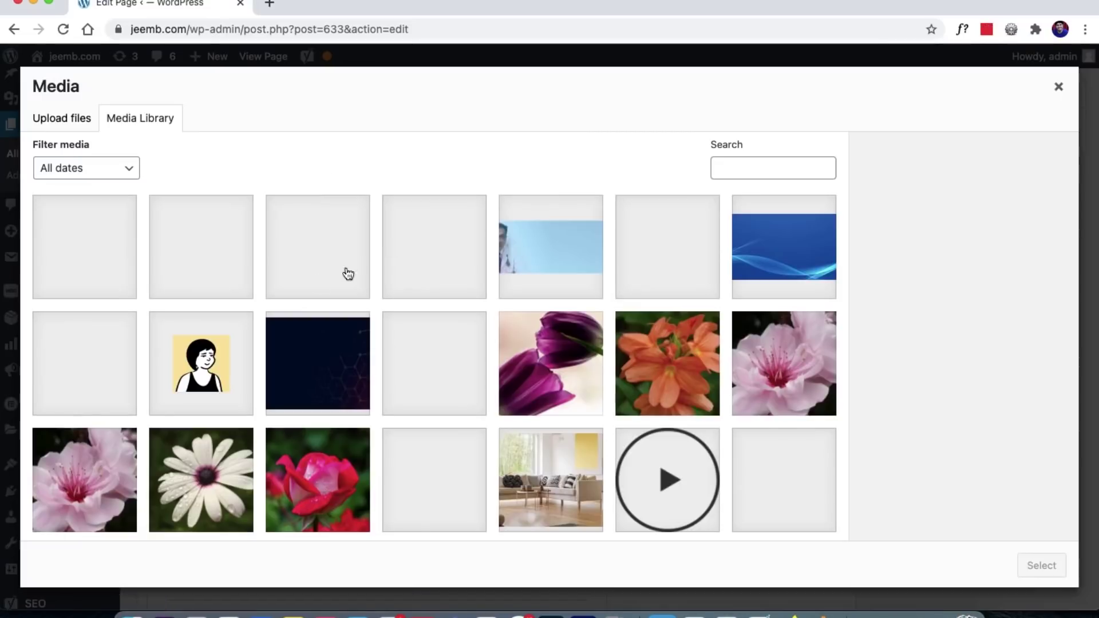
double_click(552, 481)
Step: Set the Facebook title to "this is open graphic title" plus the Site title variable, and the description to Primary category plus "- this is an ideal description."
left_click(459, 428)
type("this is open graphic title %")
key("Return")
key("Tab")
type("%")
key("Down")
key("Down")
key("Return")
type("- this is an ideal description.")
Step: Choose the living room photo as the page's Twitter image
scroll(403, 421, "down", 5)
scroll(499, 472, "down", 3)
left_click(483, 462)
left_click(212, 526)
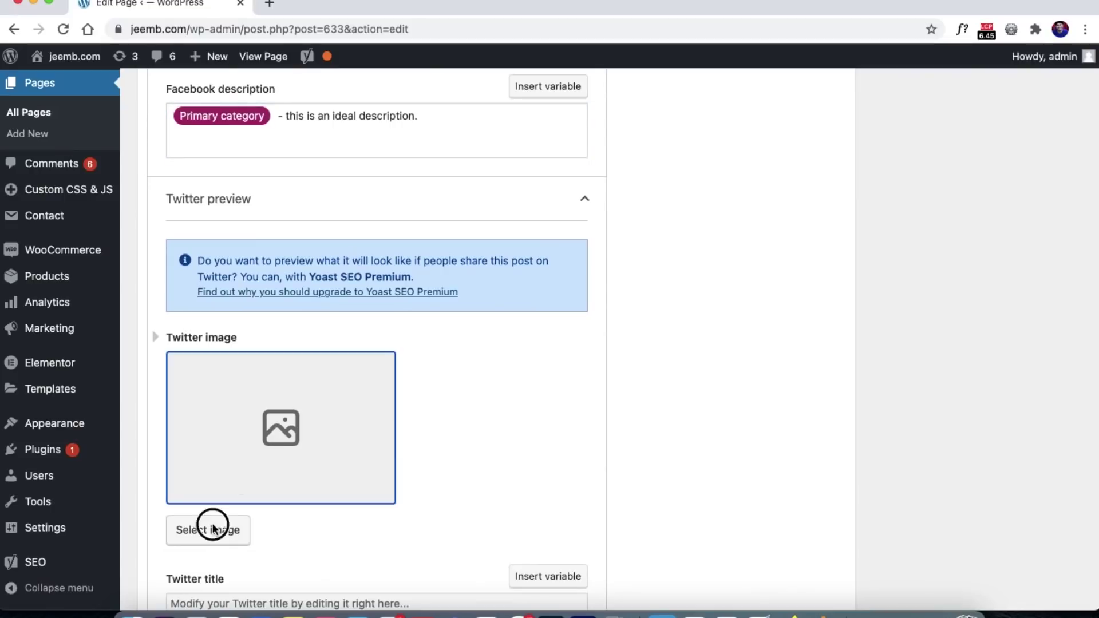
left_click(208, 541)
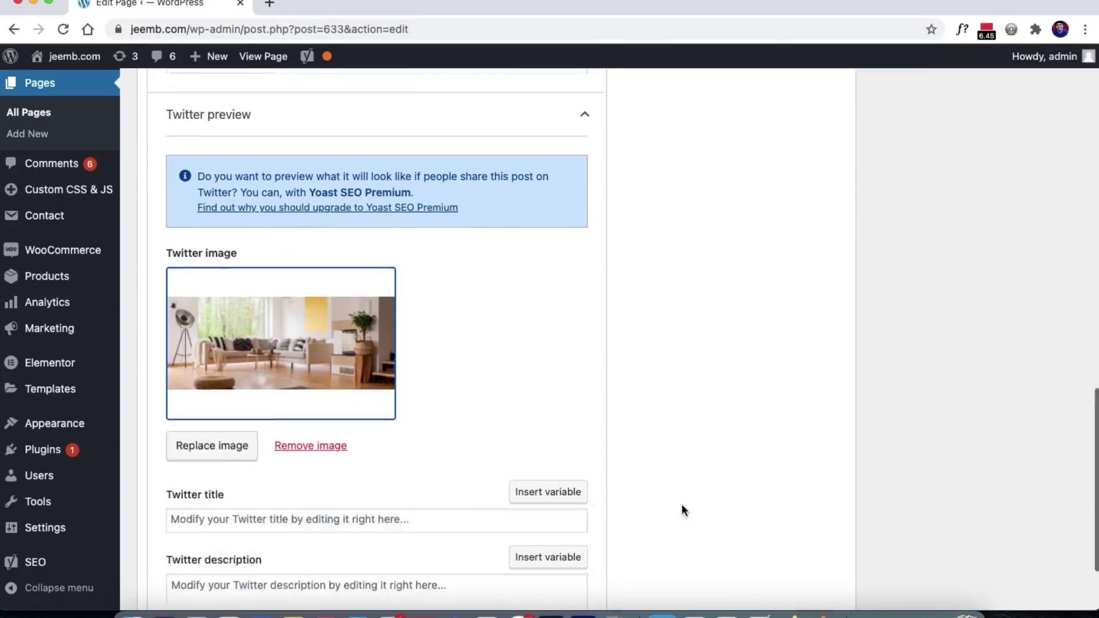
Step: Enter "this is twitter card title" as the page's Twitter title
scroll(681, 504, "down", 2)
left_click(458, 414)
type("thi s")
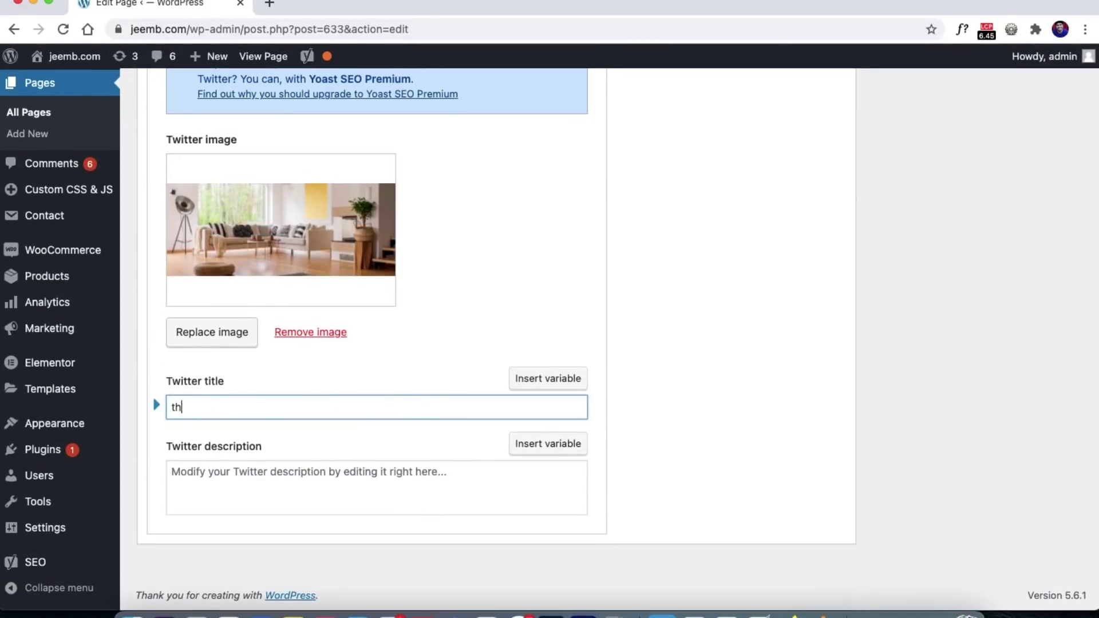
key("BackSpace")
key("BackSpace")
type("s is twitter card title")
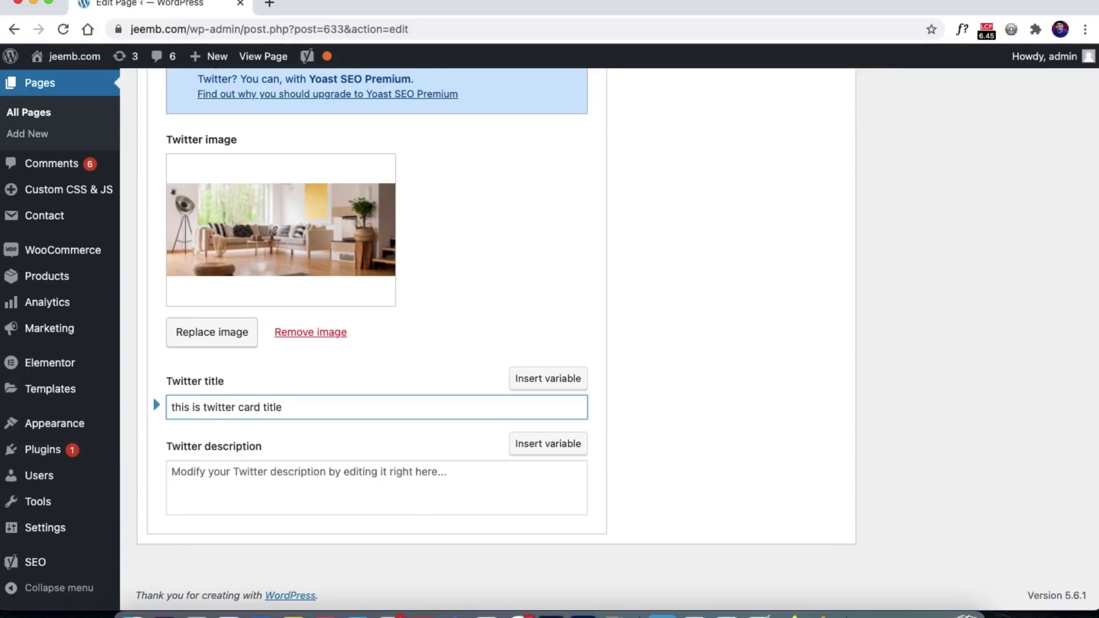
Step: Insert a variable into the Twitter description and add text beginning with "This"
left_click(432, 481)
left_click(566, 452)
key("Down")
key("Down")
key("Return")
type("This")
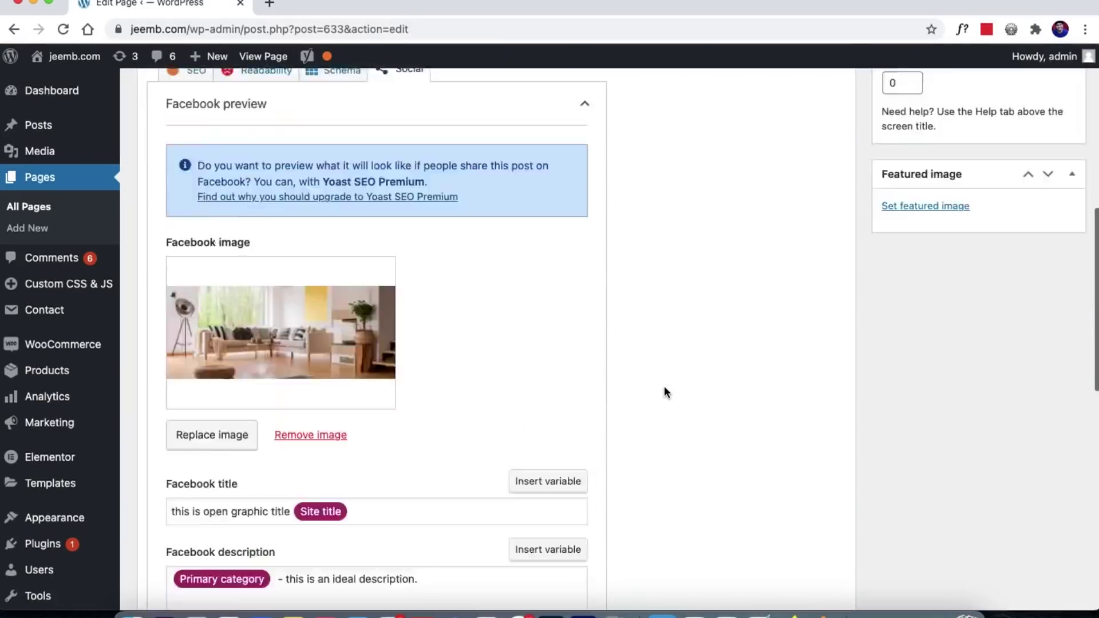
scroll(664, 386, "up", 10)
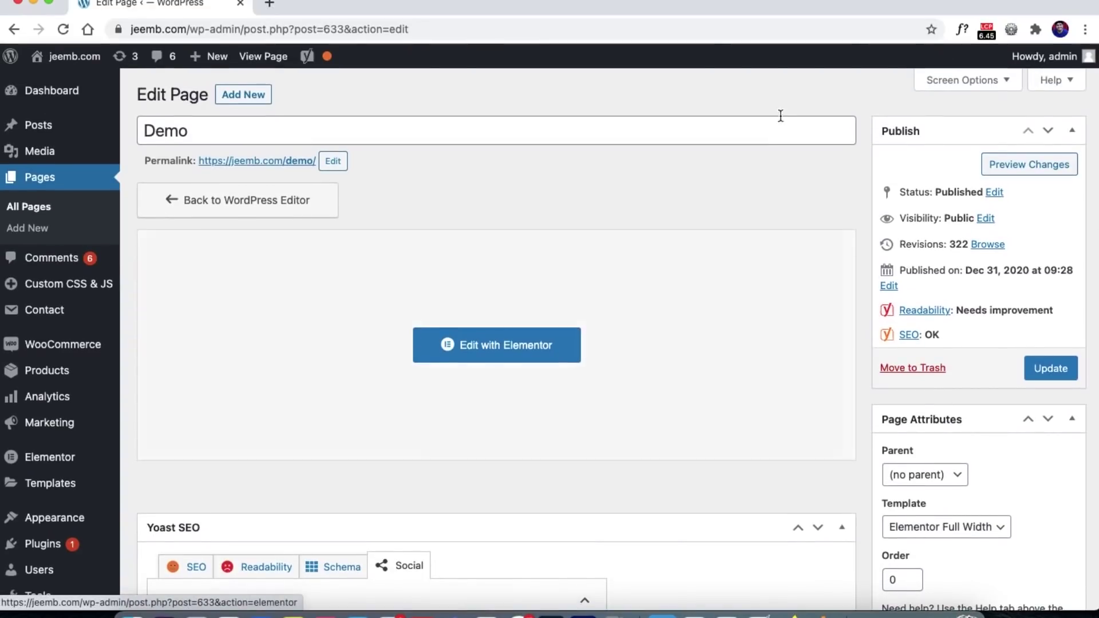